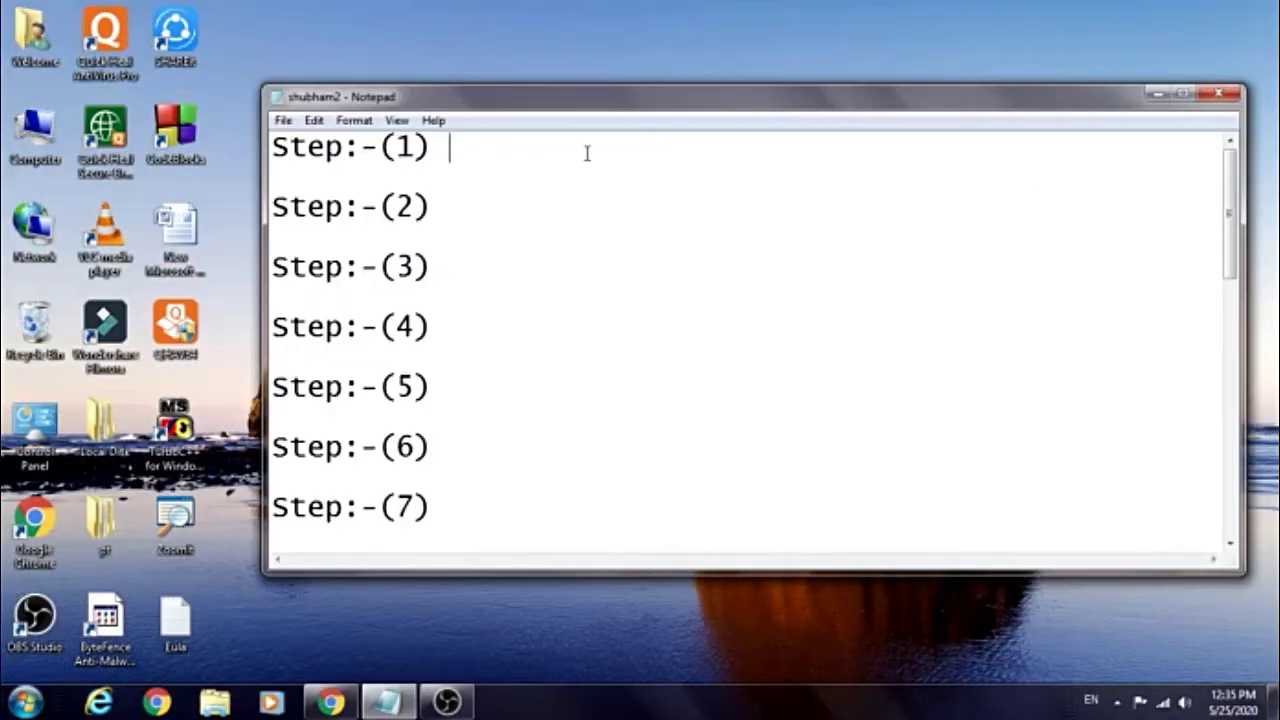
Write "First you will type zoomit" after the Step (1) label in the notes
{"action": "type", "text": "First you"}
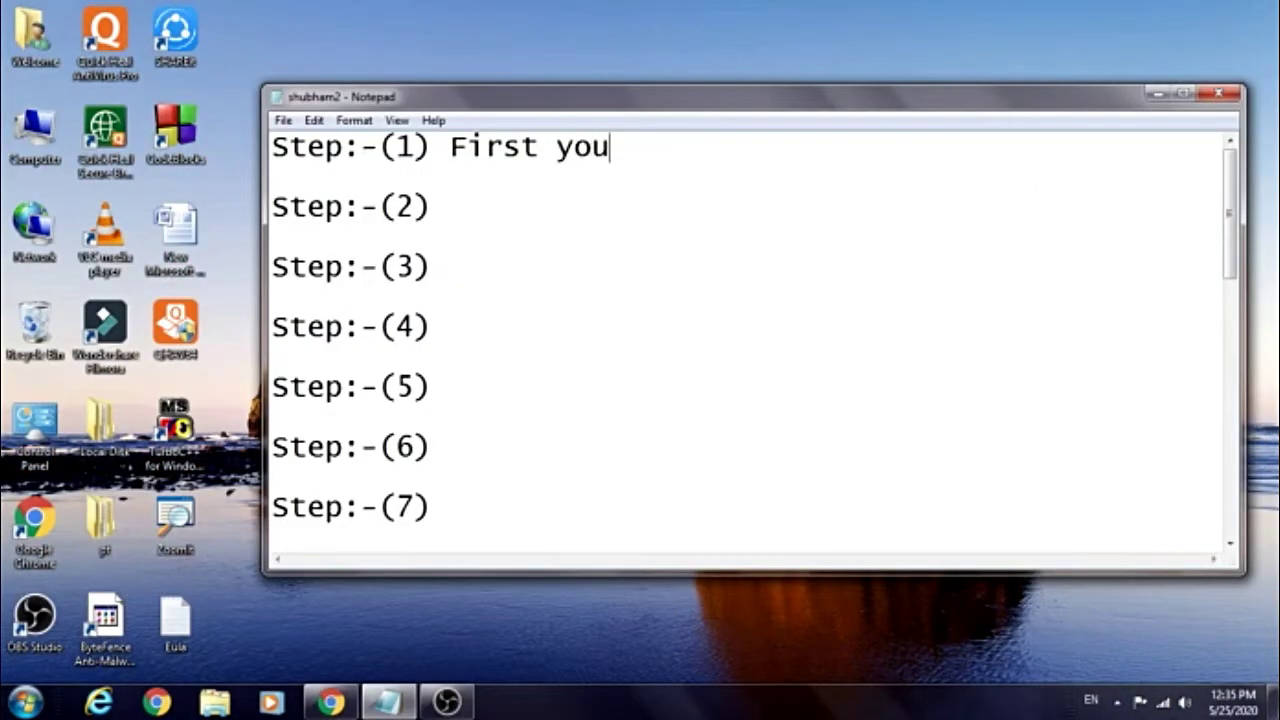
{"action": "type", "text": " will type zo"}
{"action": "key", "text": "BackSpace"}
{"action": "type", "text": "pe "}
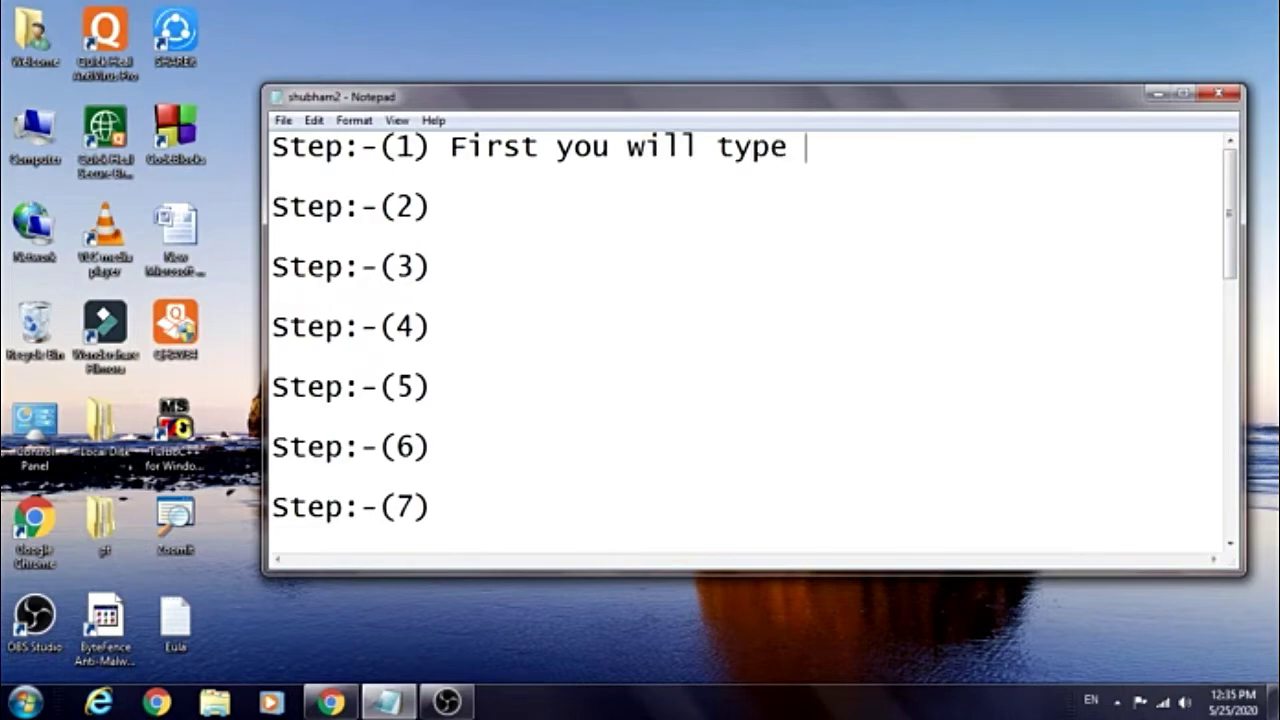
{"action": "type", "text": "zoomit"}
Switch to Chrome and search Google for "zoomit"
{"action": "left_click", "coordinate": [330, 703]}
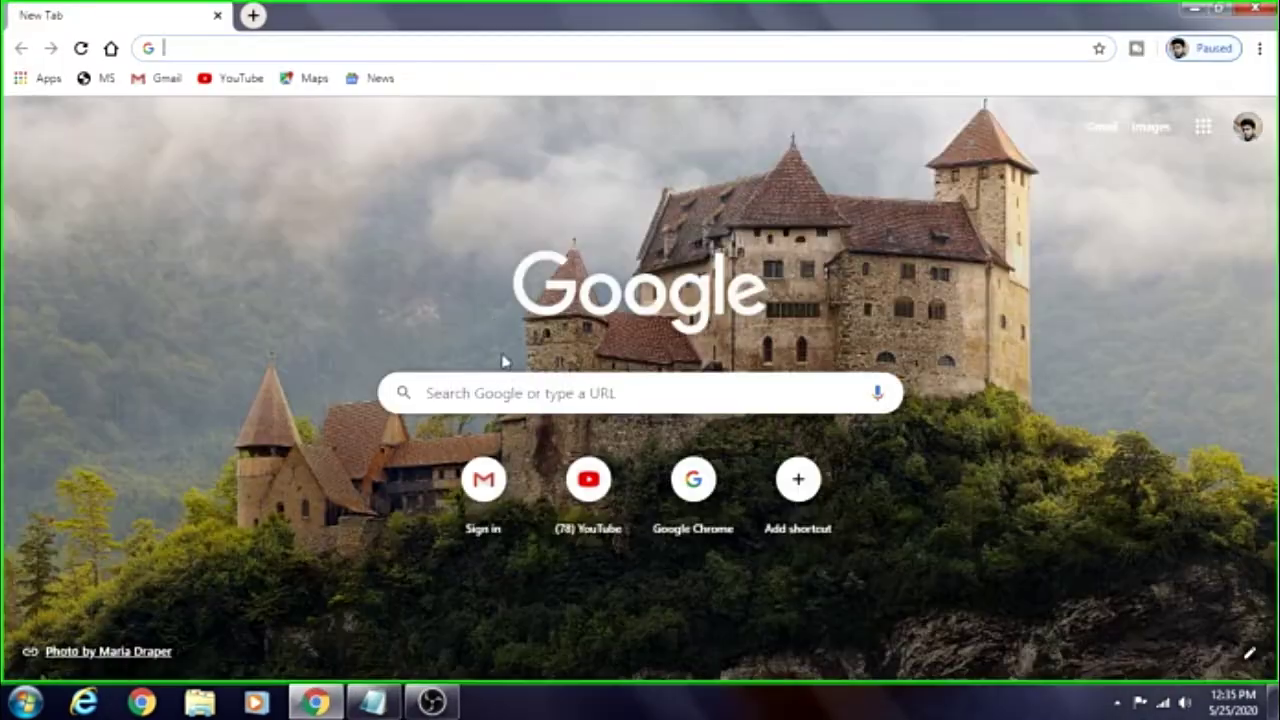
{"action": "type", "text": "zoomit"}
{"action": "key", "text": "Return"}
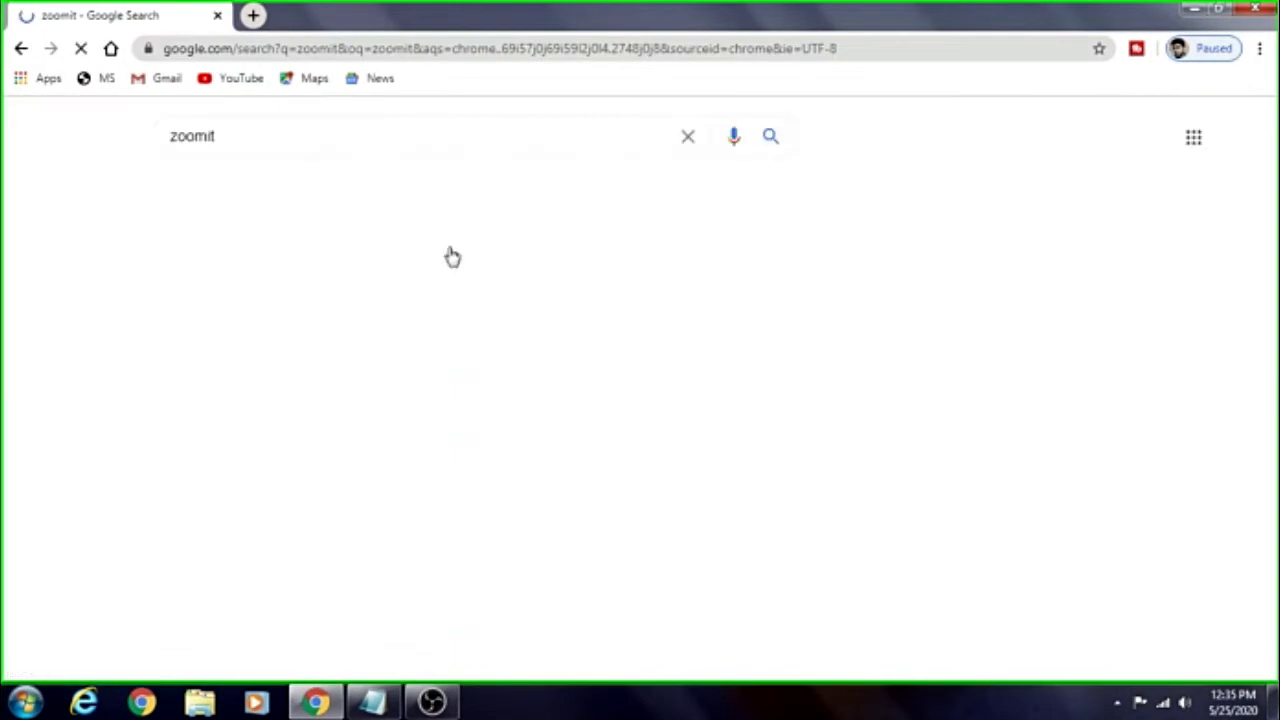
Outline the search term and the Microsoft Docs result with temporary red rectangles, clearing each annotation
{"action": "key", "text": "ctrl+2"}
{"action": "left_click_drag", "start_coordinate": [163, 132], "coordinate": [255, 149]}
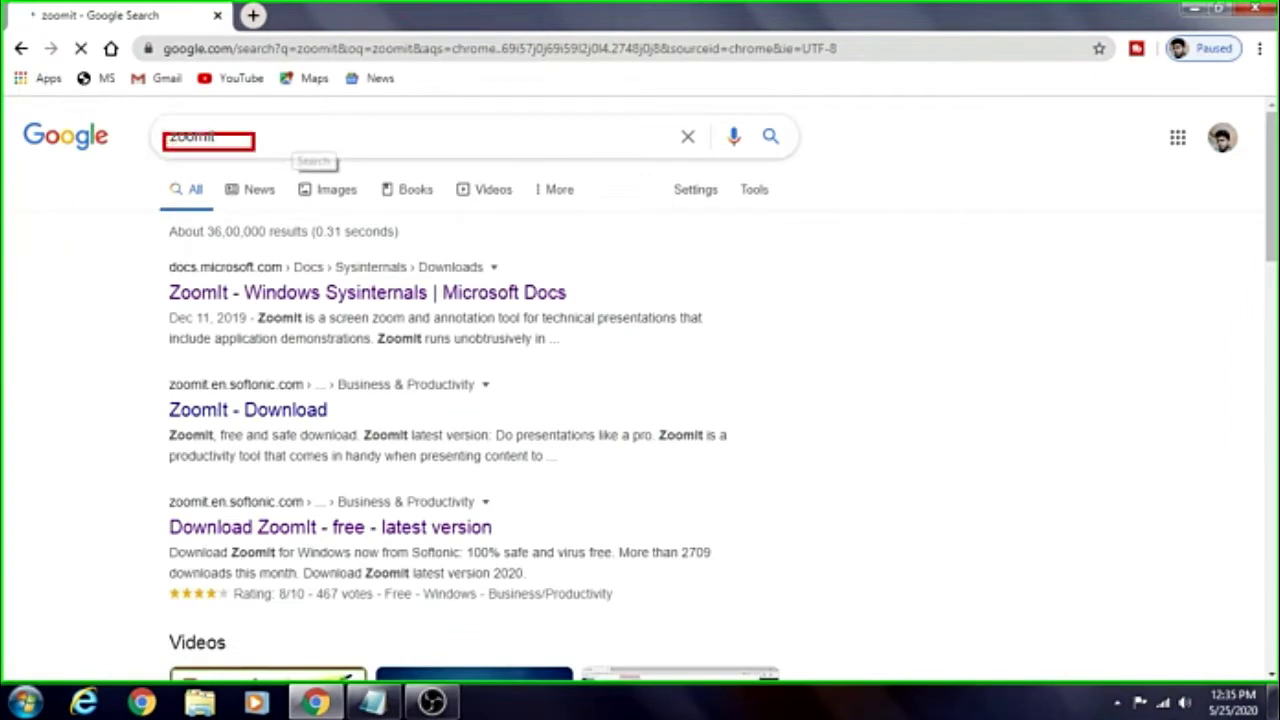
{"action": "key", "text": "Escape"}
{"action": "double_click", "coordinate": [274, 141]}
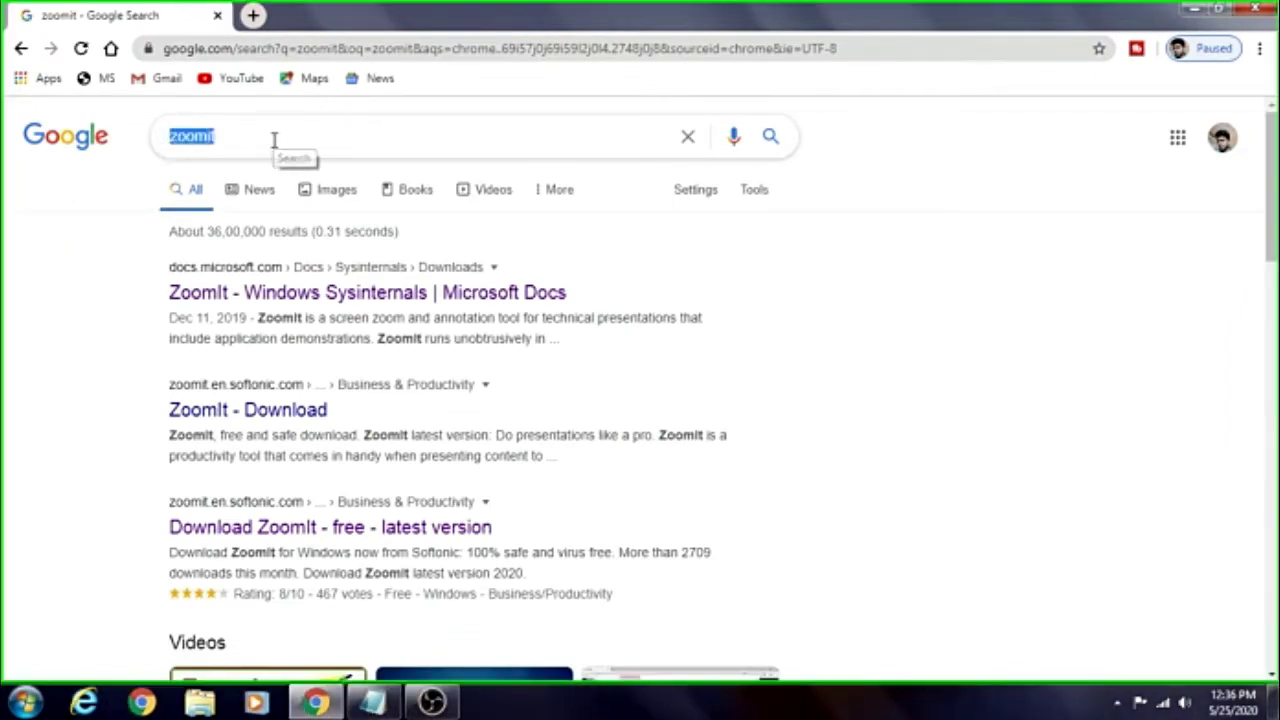
{"action": "mouse_move", "coordinate": [146, 269]}
{"action": "left_mouse_down"}
{"action": "mouse_move", "coordinate": [390, 323]}
{"action": "mouse_move", "coordinate": [570, 318]}
{"action": "left_mouse_up"}
{"action": "key", "text": "Escape"}
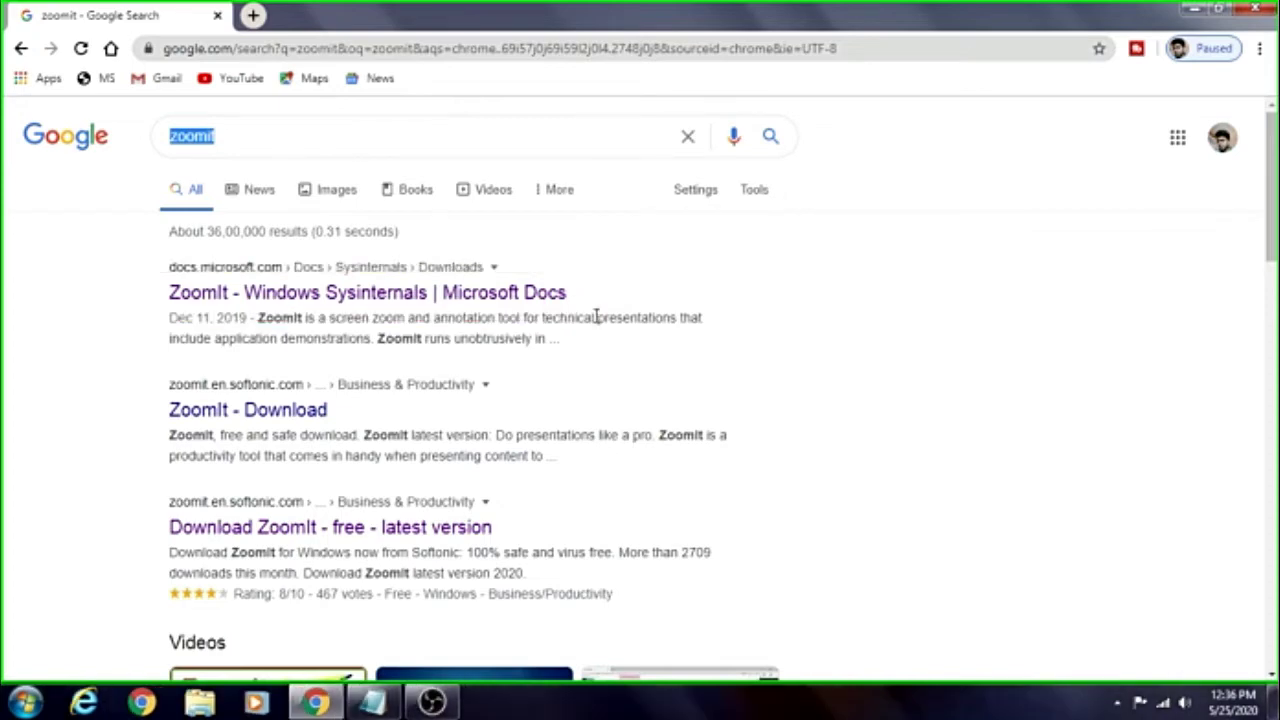
Open the ZoomIt Windows Sysinternals page on Microsoft Docs and temporarily outline its download link in red
{"action": "left_click", "coordinate": [386, 298]}
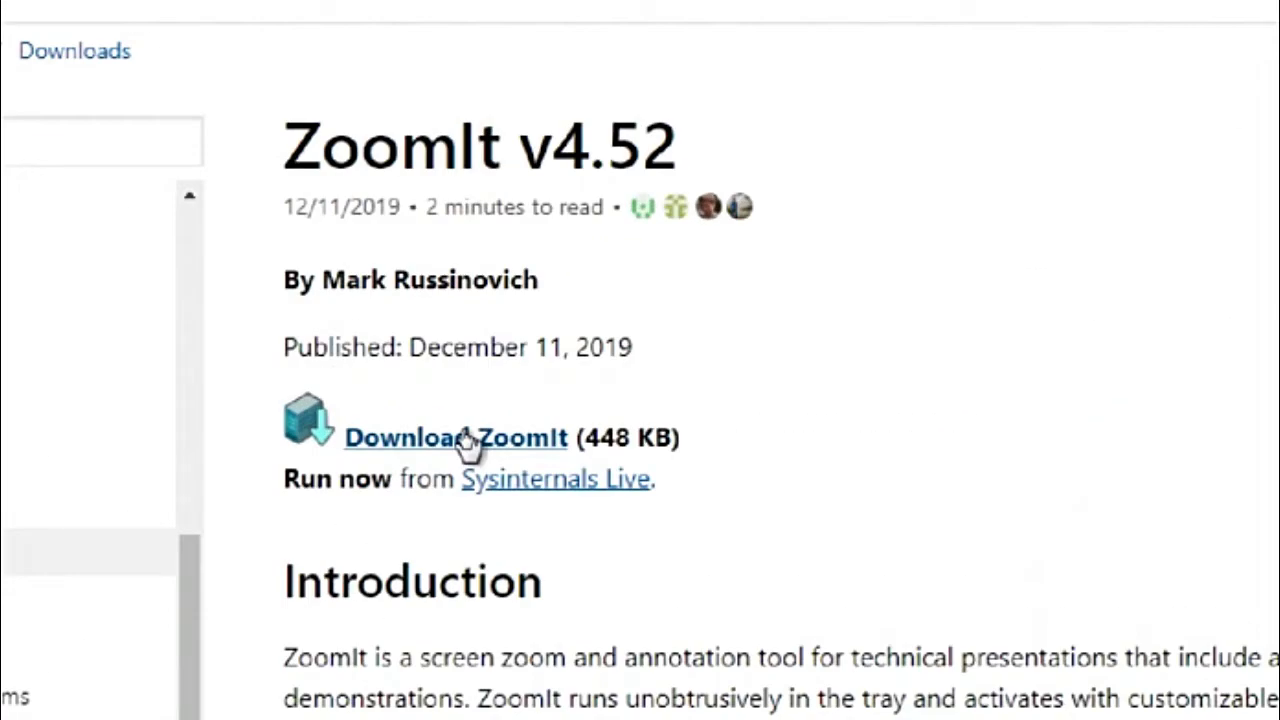
{"action": "key", "text": "ctrl+2"}
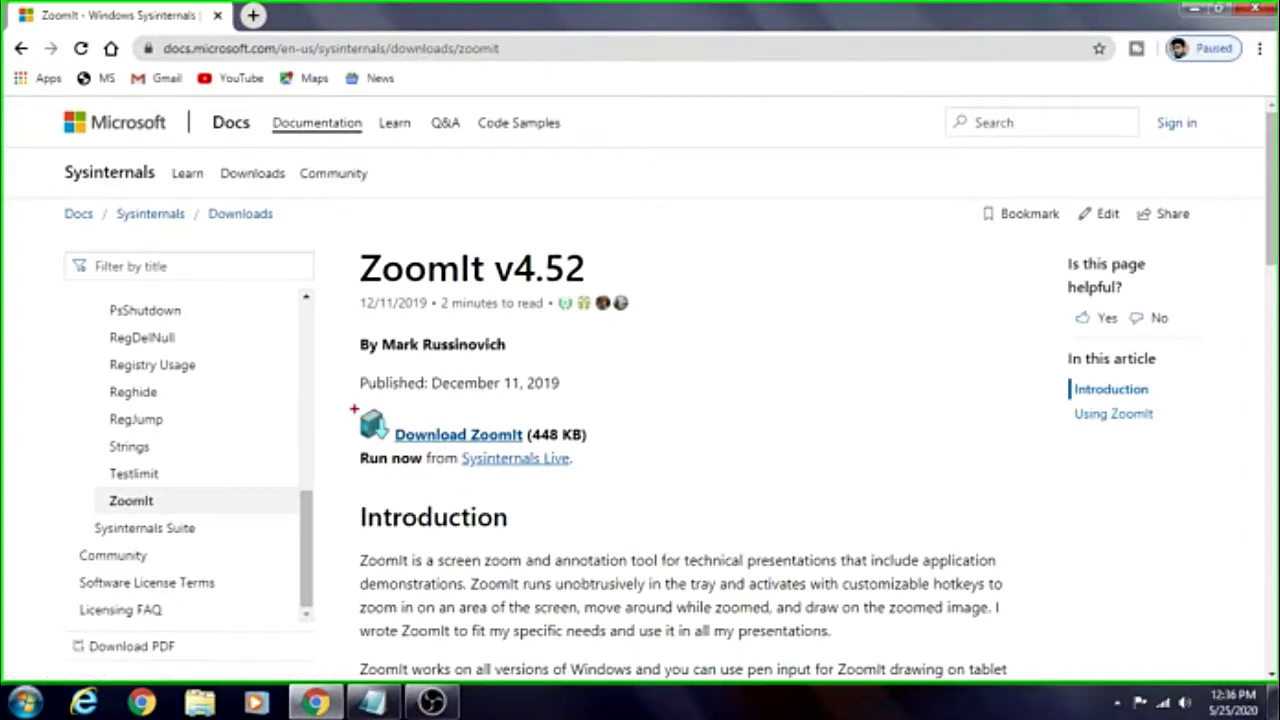
{"action": "left_click_drag", "start_coordinate": [353, 409], "coordinate": [684, 485]}
{"action": "key", "text": "Escape"}
Download ZoomIt to the Music library as a WinRAR ZIP archive
{"action": "left_click", "coordinate": [403, 437]}
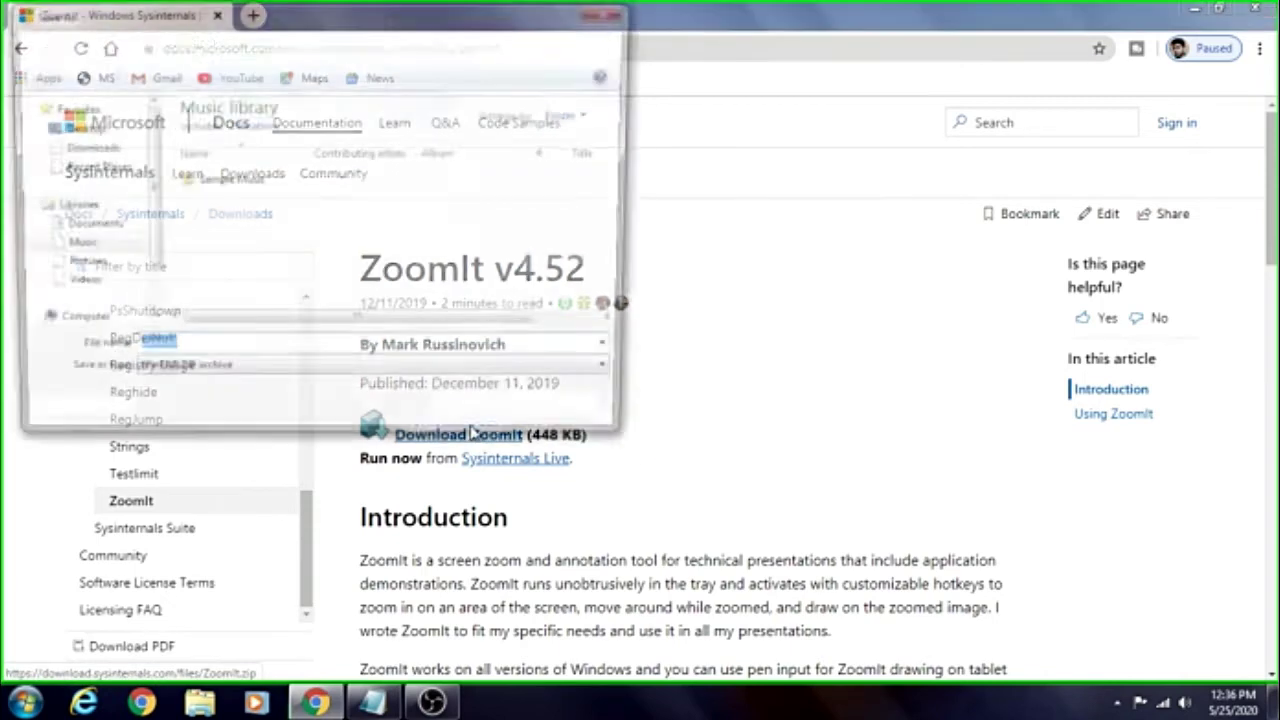
{"action": "left_click", "coordinate": [318, 377]}
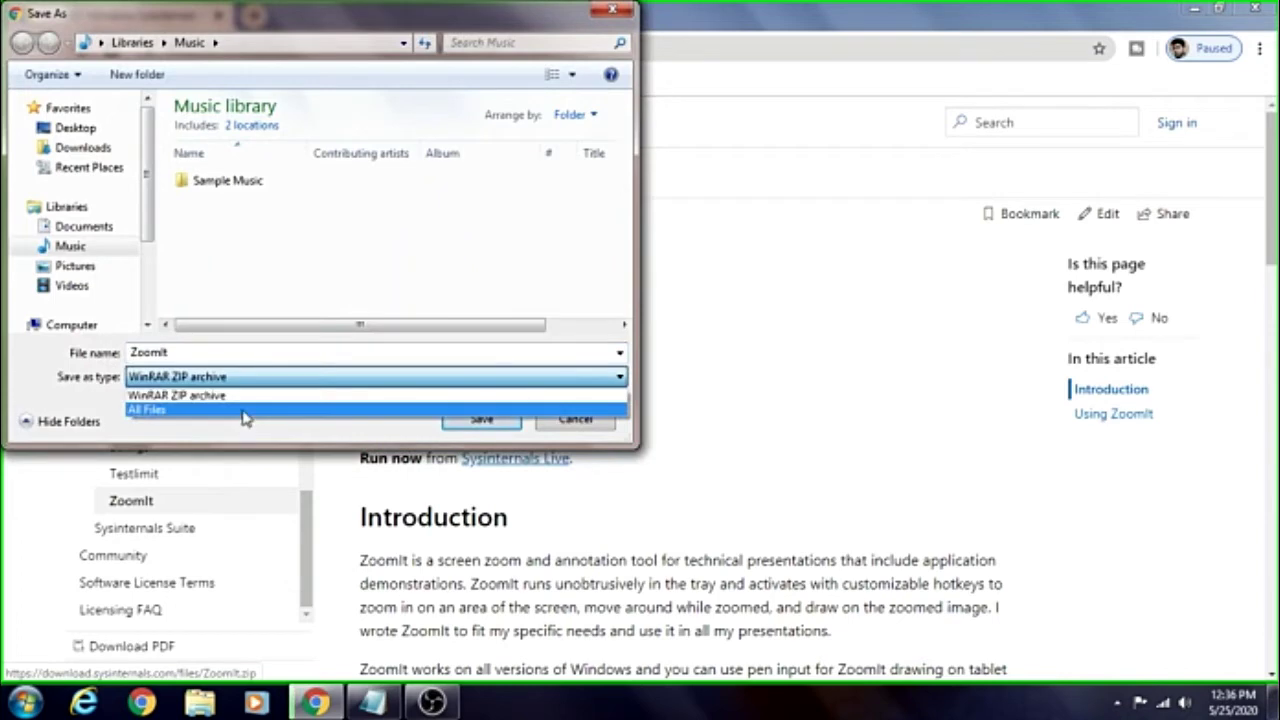
{"action": "left_click", "coordinate": [237, 353]}
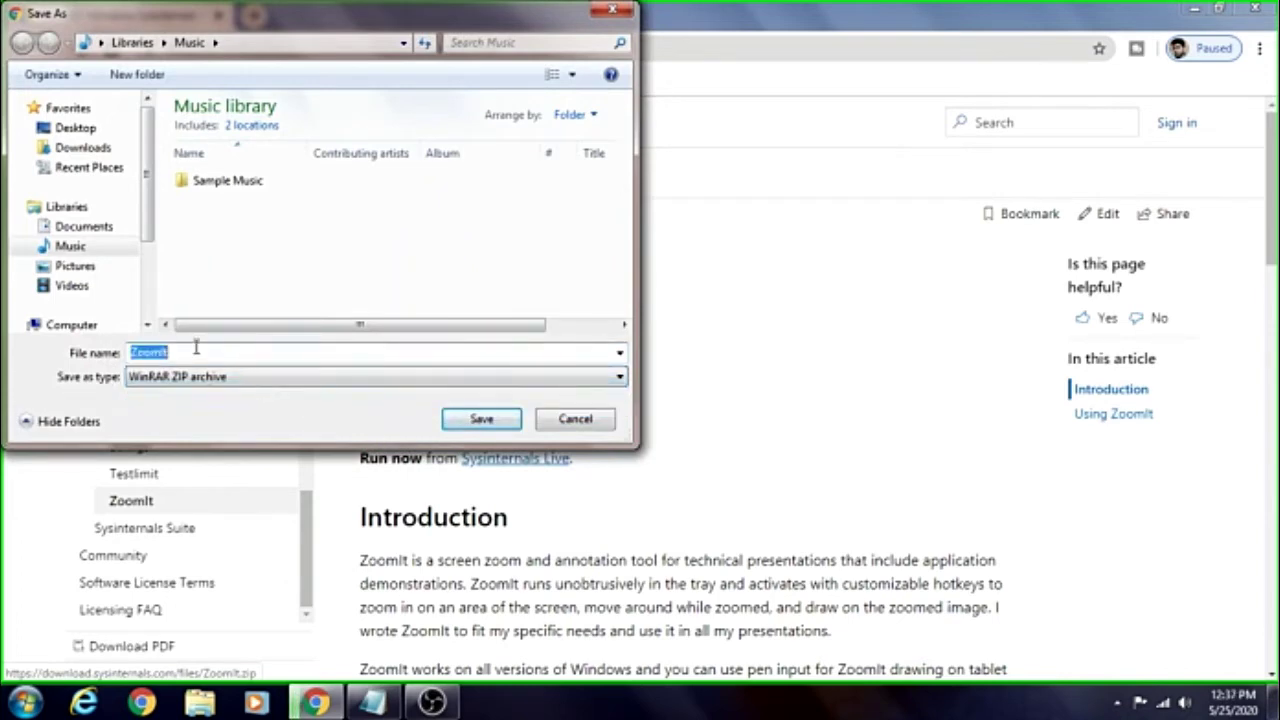
{"action": "left_click", "coordinate": [481, 418]}
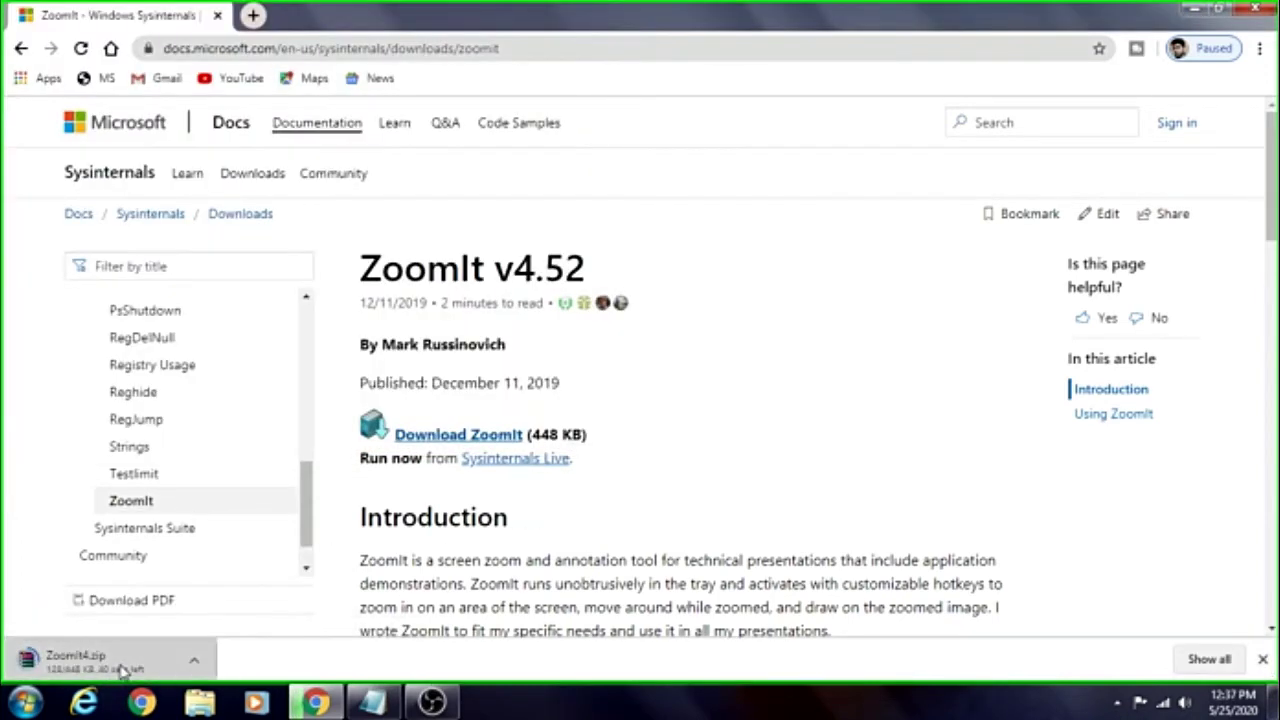
{"action": "left_click", "coordinate": [194, 660]}
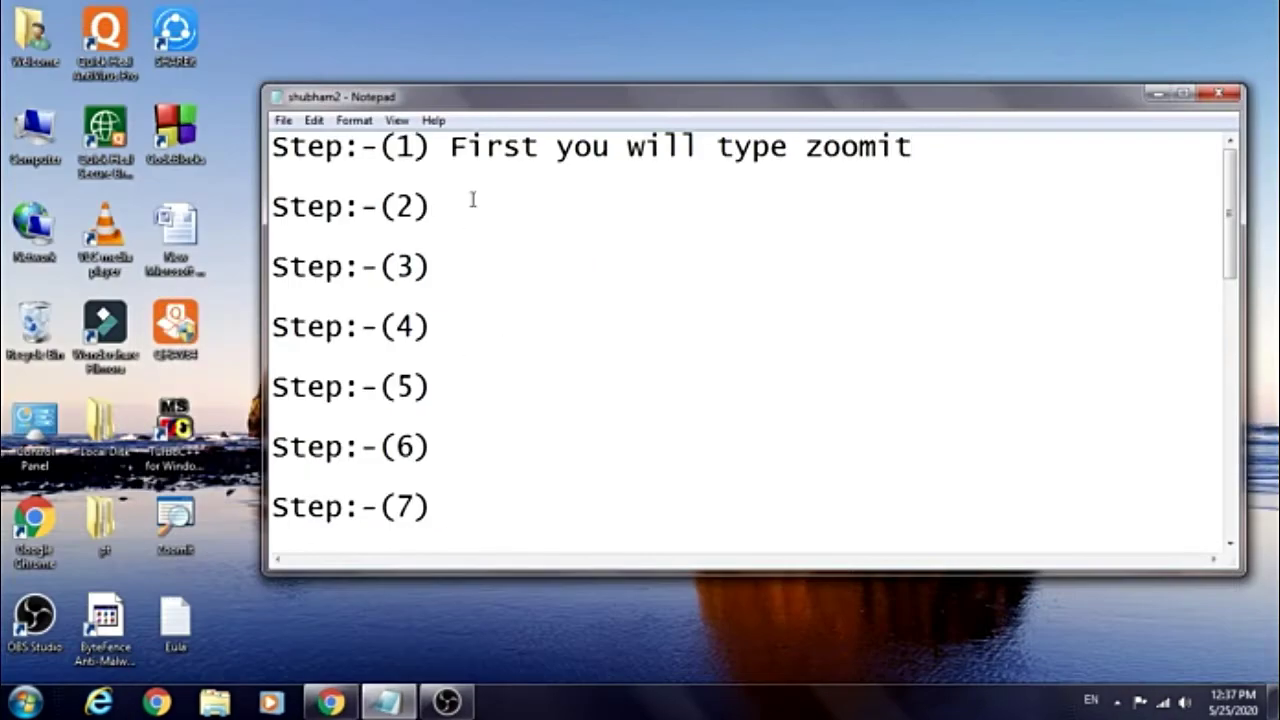
Write "I have already download it,so download it." after the Step (2) label in the Notepad notes
{"action": "type", "text": "I have alr"}
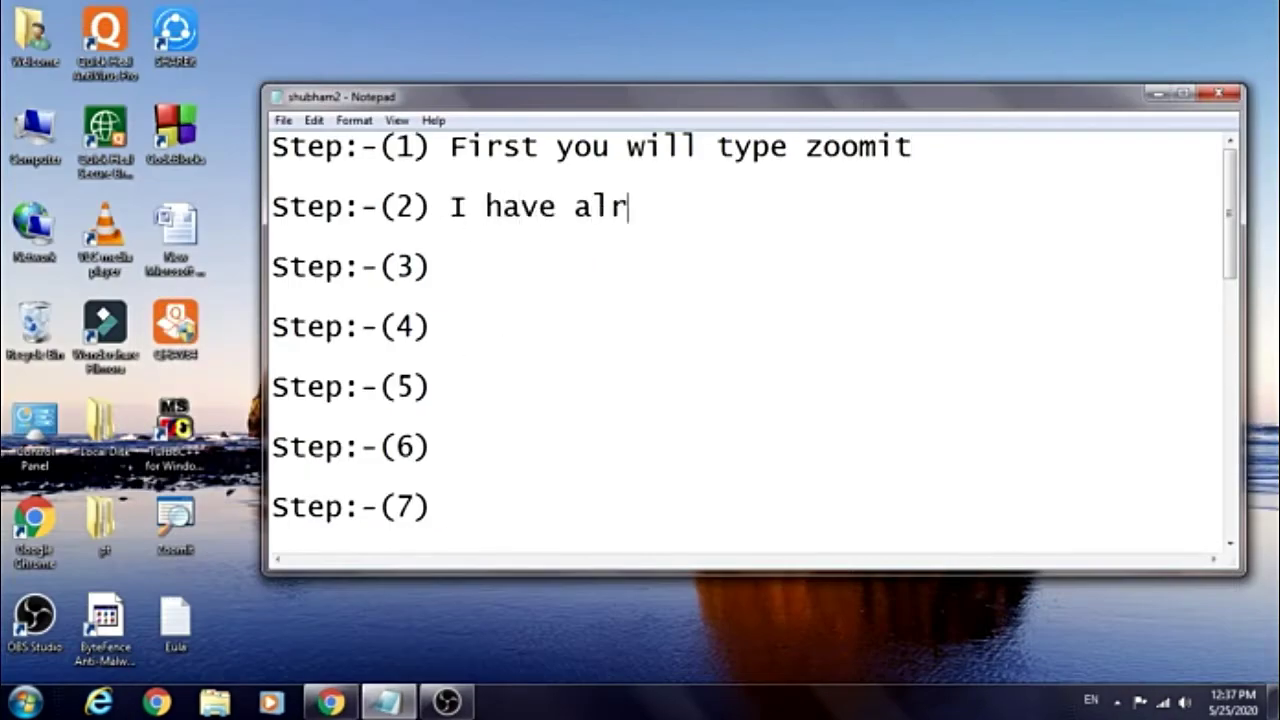
{"action": "type", "text": "eady download "}
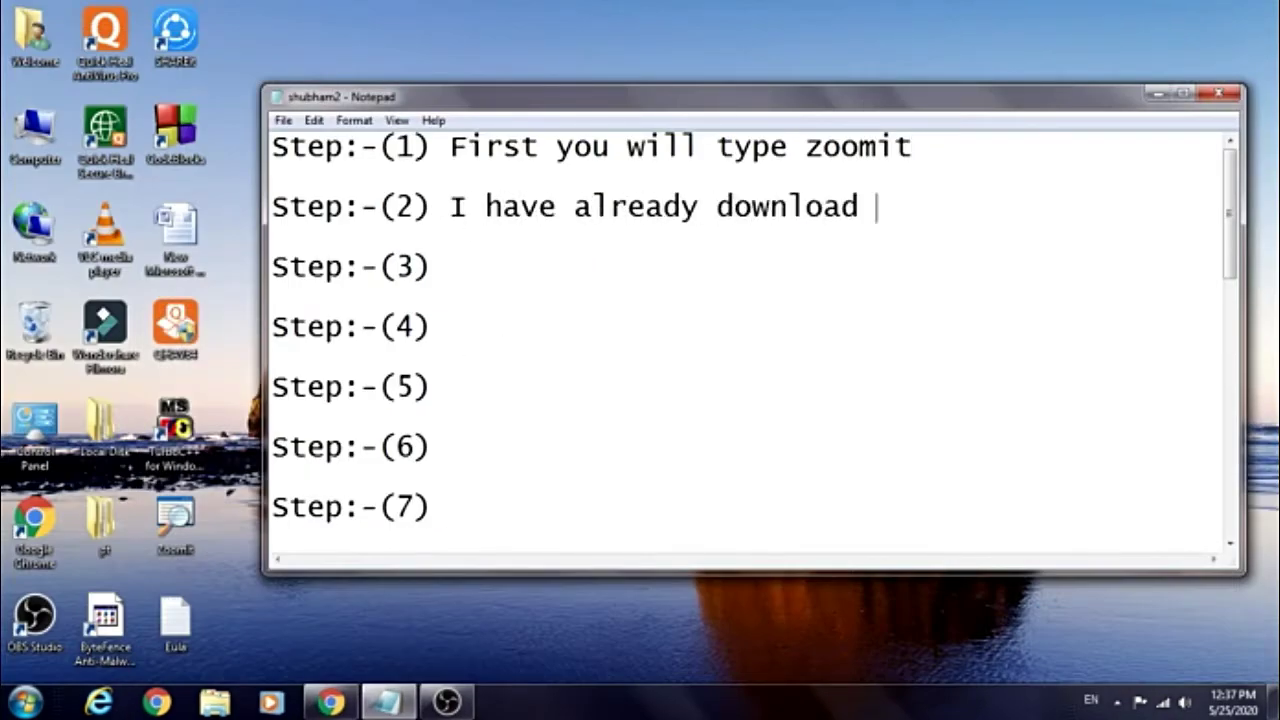
{"action": "type", "text": "it,so downloa"}
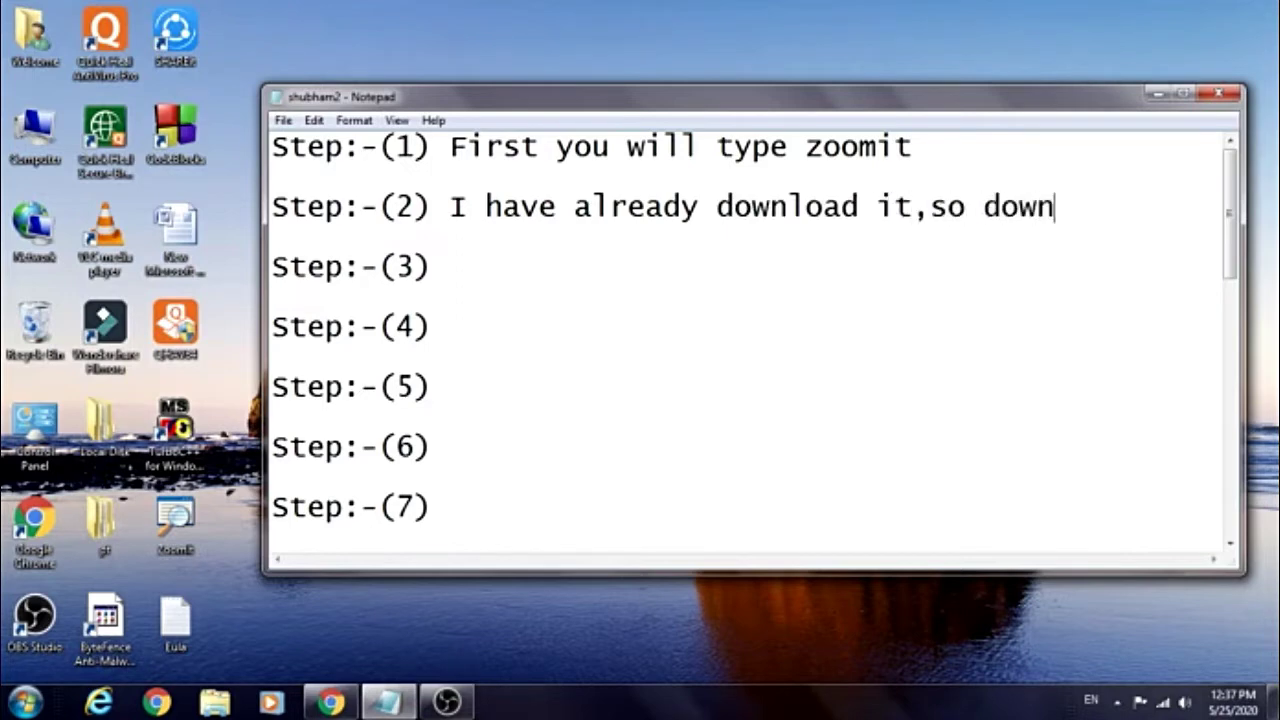
{"action": "type", "text": "d it."}
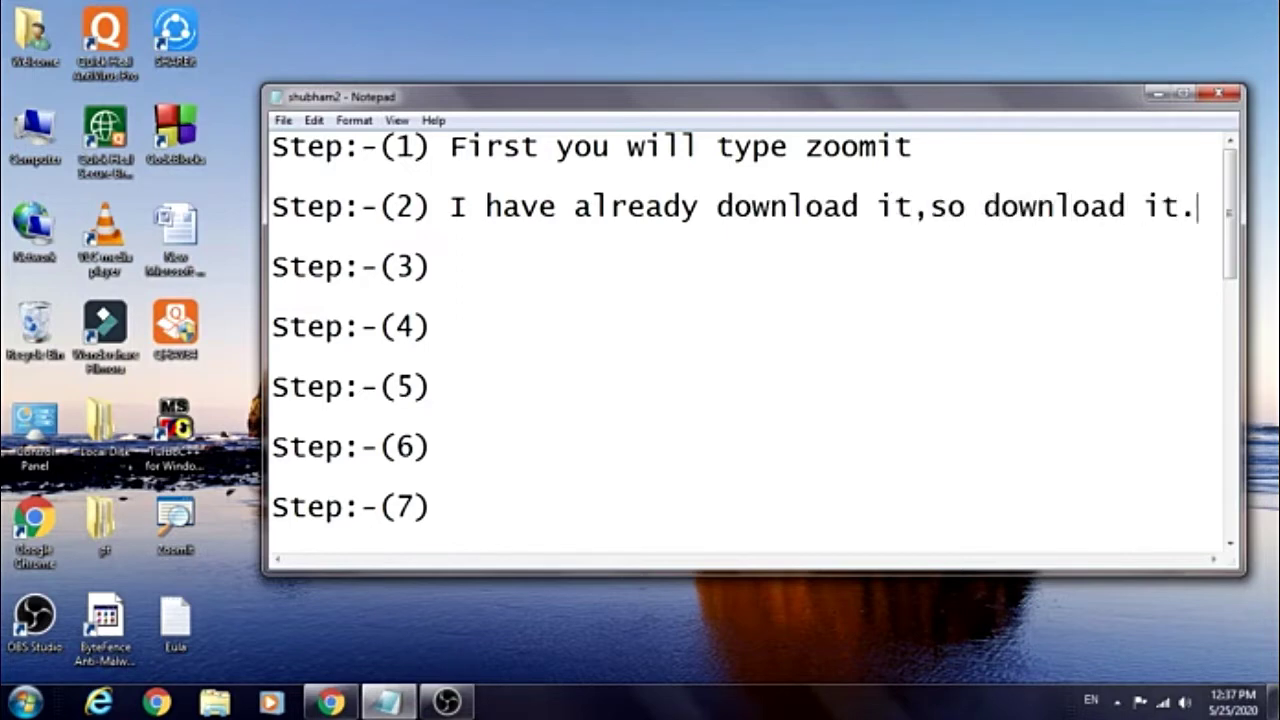
Write "After this you have to compress (Extract here) it." for Step (3), with "it." on its own line
{"action": "left_click", "coordinate": [465, 268]}
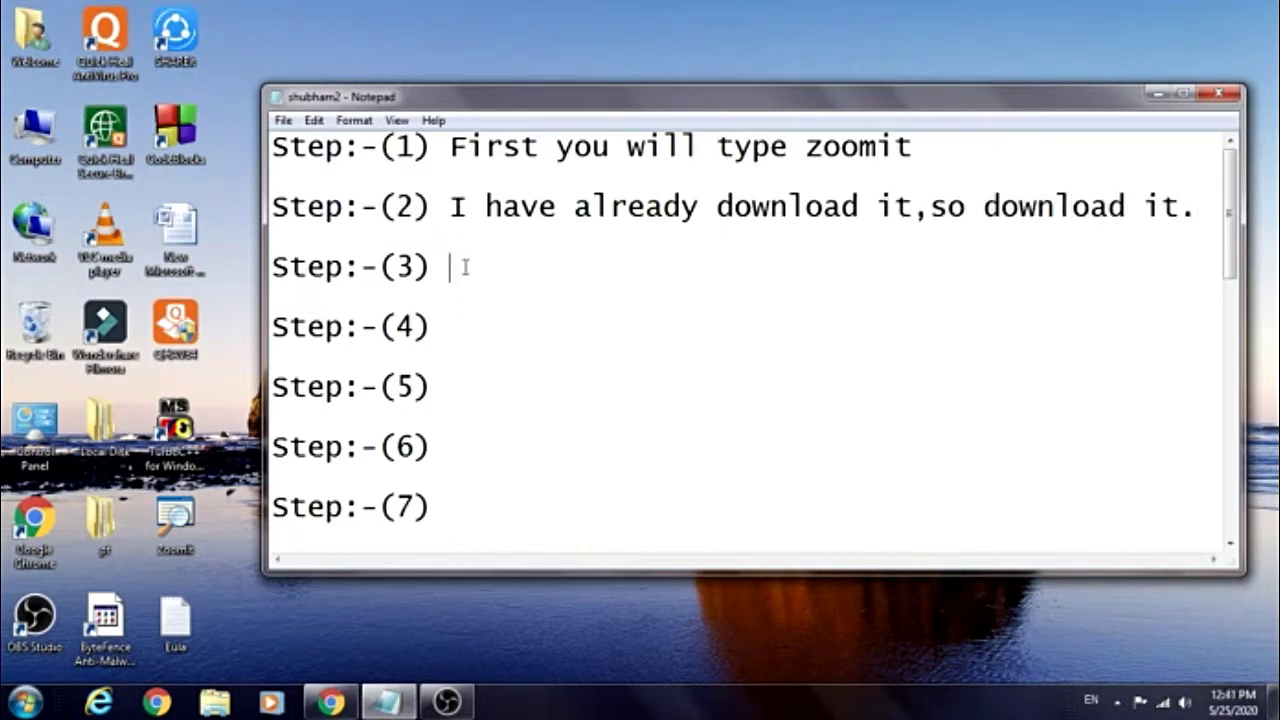
{"action": "type", "text": "After this "}
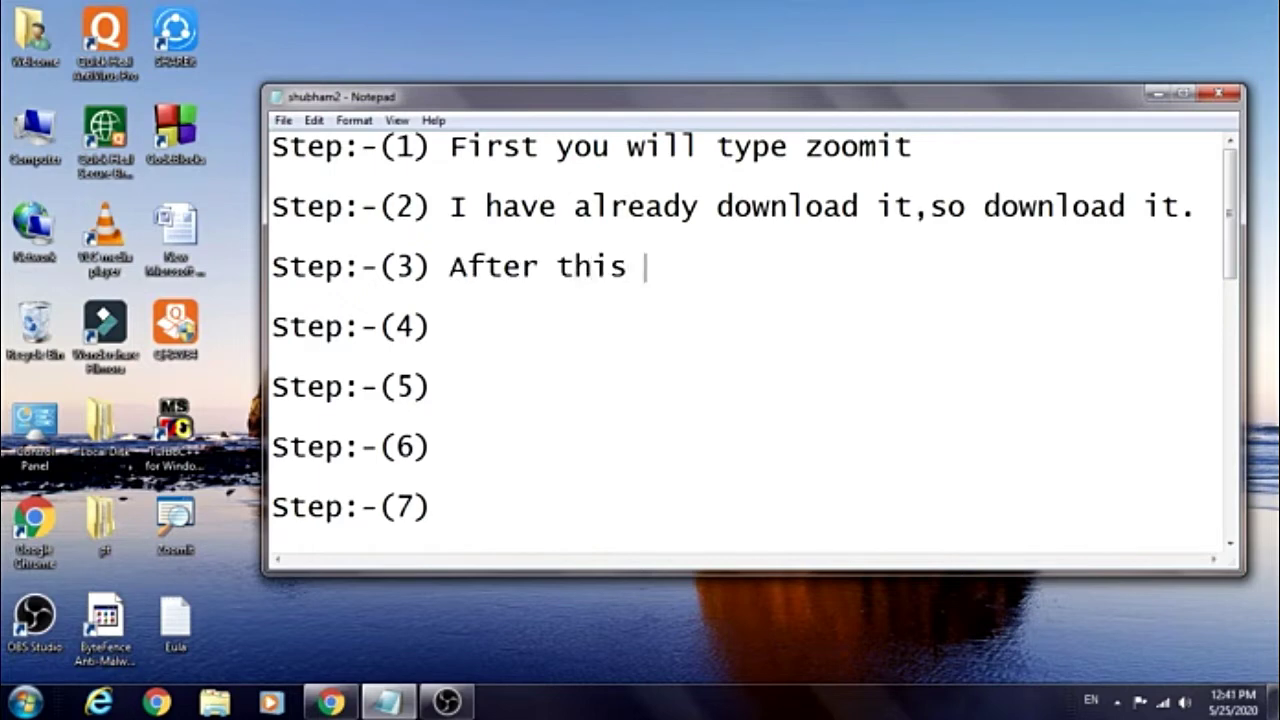
{"action": "type", "text": "you have to com"}
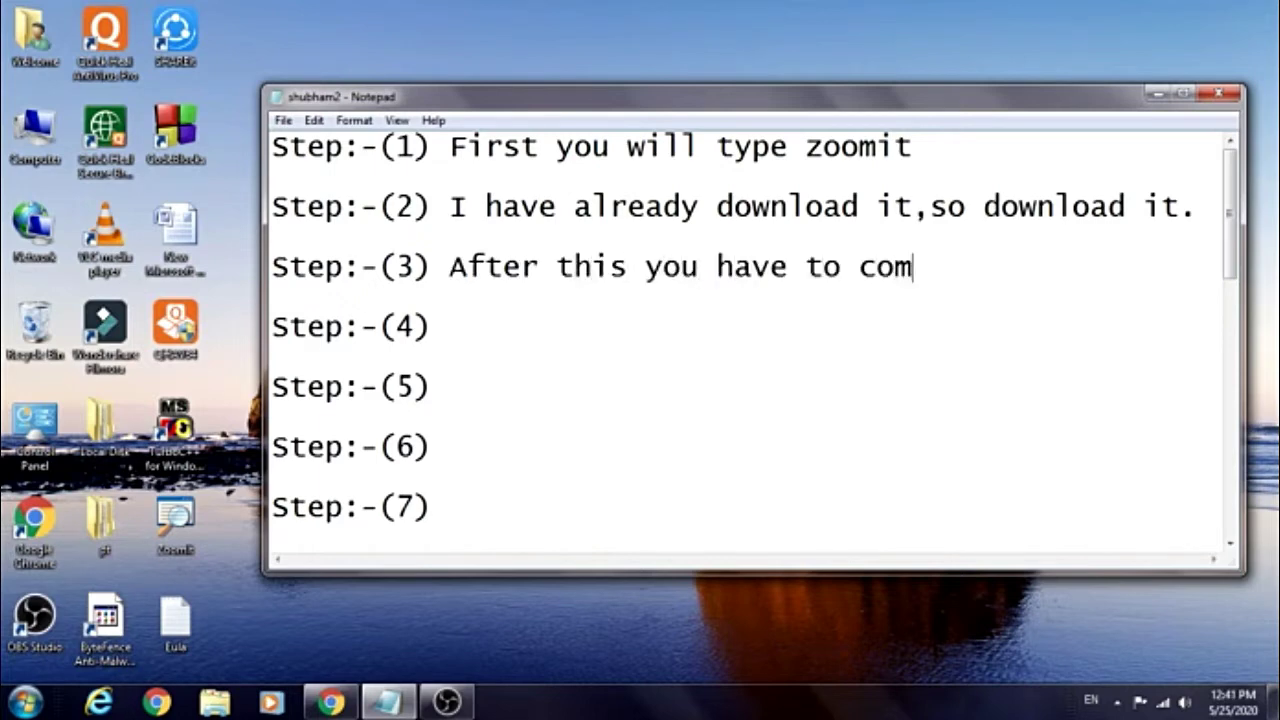
{"action": "type", "text": "press (Extr"}
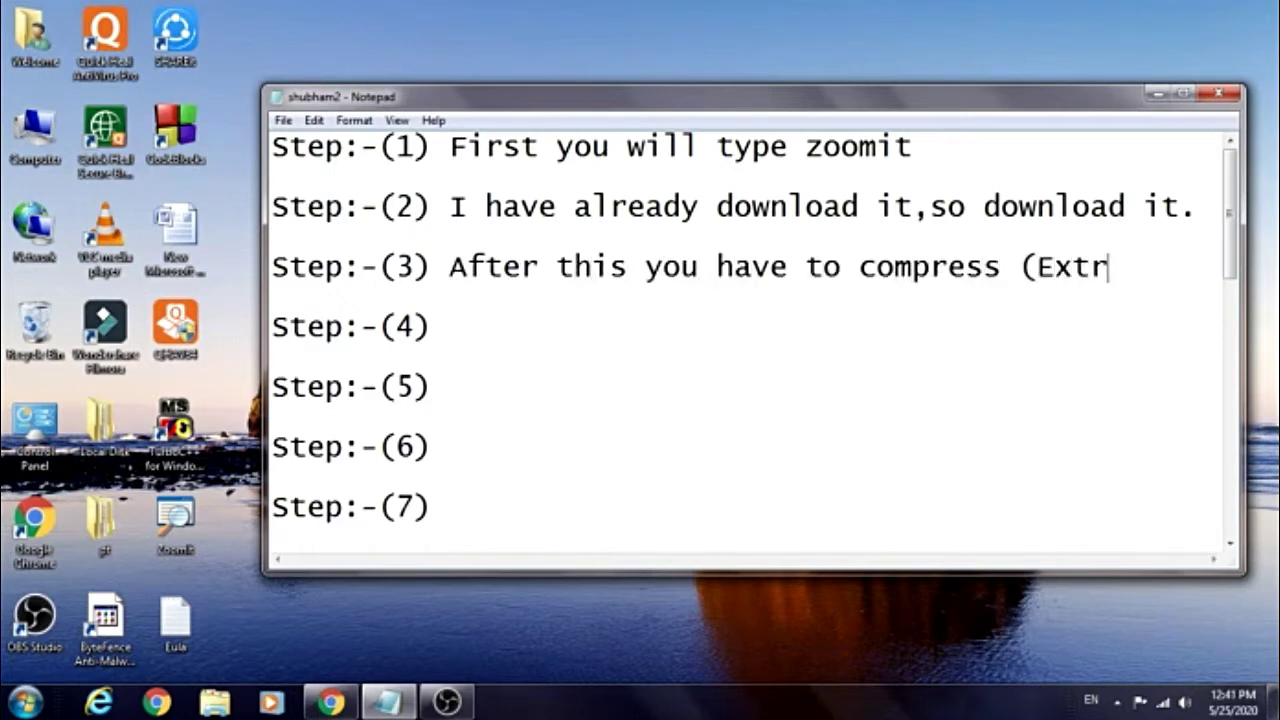
{"action": "type", "text": "act here)"}
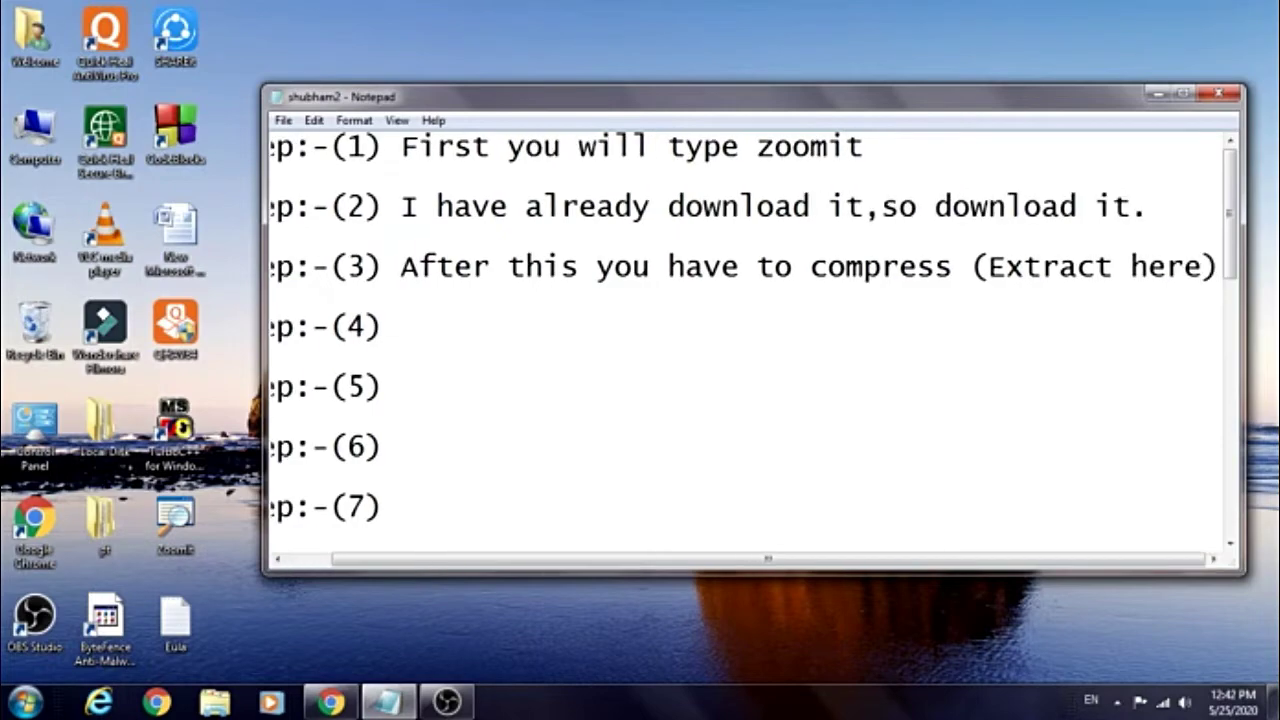
{"action": "key", "text": "Return"}
{"action": "type", "text": "it."}
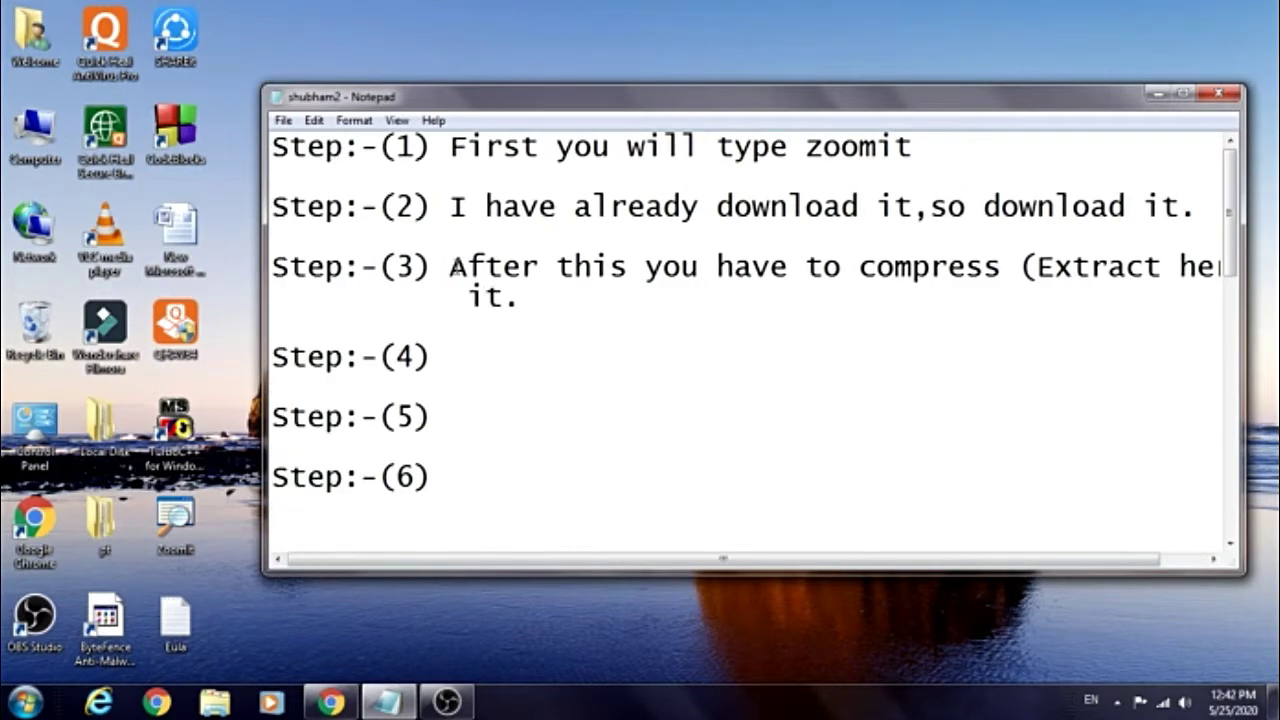
Show the Extract Here option for the ZoomIt archive in the Sample Music folder, and the ZoomIt and Eula files on the desktop
{"action": "left_click", "coordinate": [1158, 93]}
{"action": "double_click", "coordinate": [35, 128]}
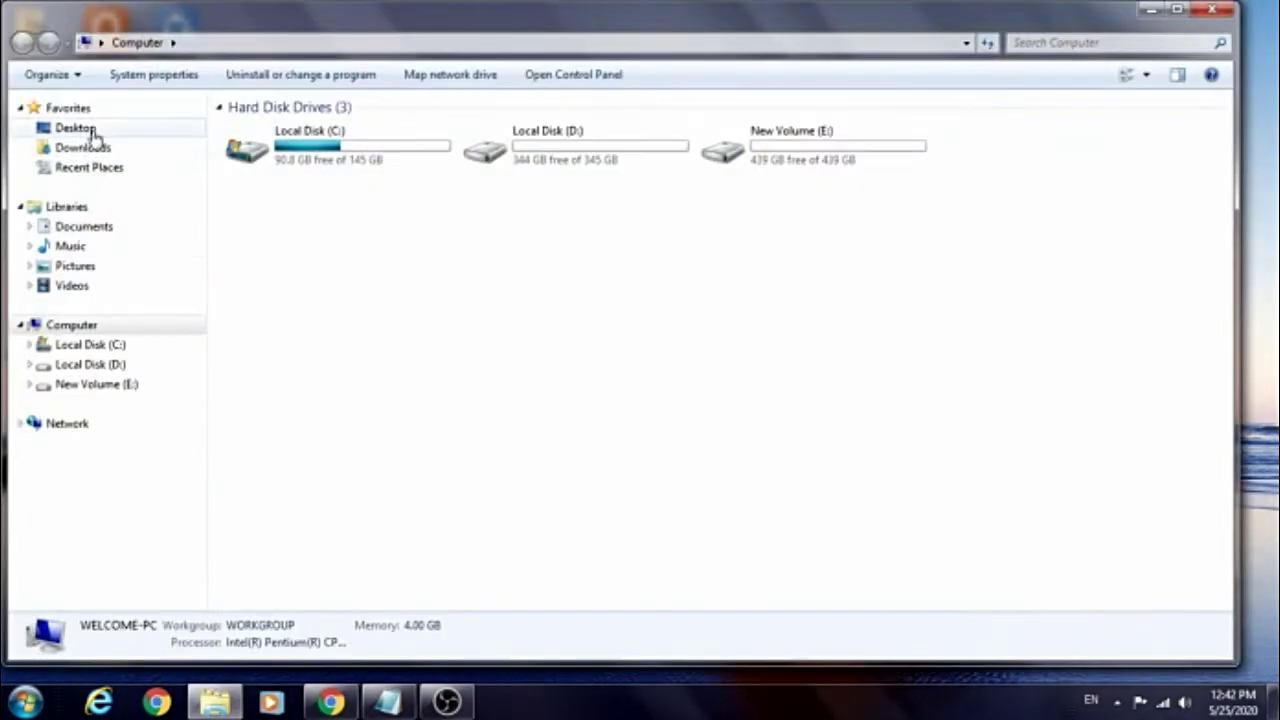
{"action": "left_click", "coordinate": [88, 248]}
{"action": "double_click", "coordinate": [255, 190]}
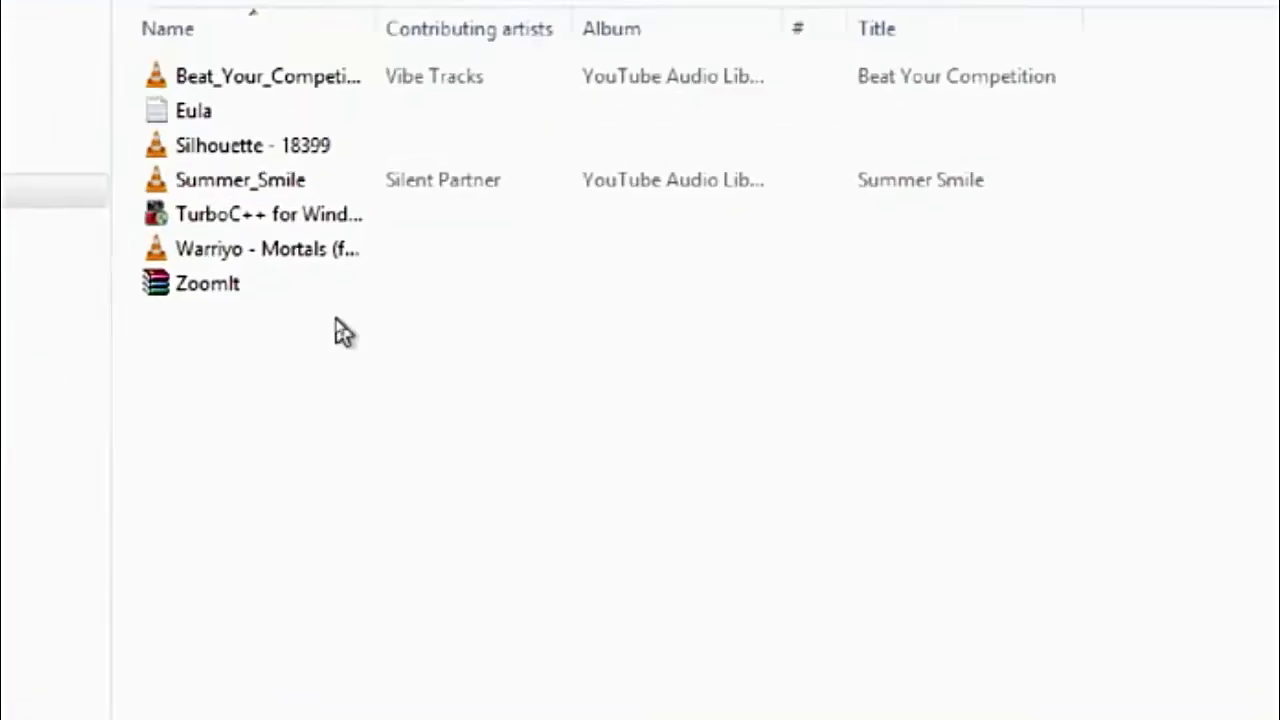
{"action": "left_click", "coordinate": [250, 281]}
{"action": "right_click", "coordinate": [252, 283]}
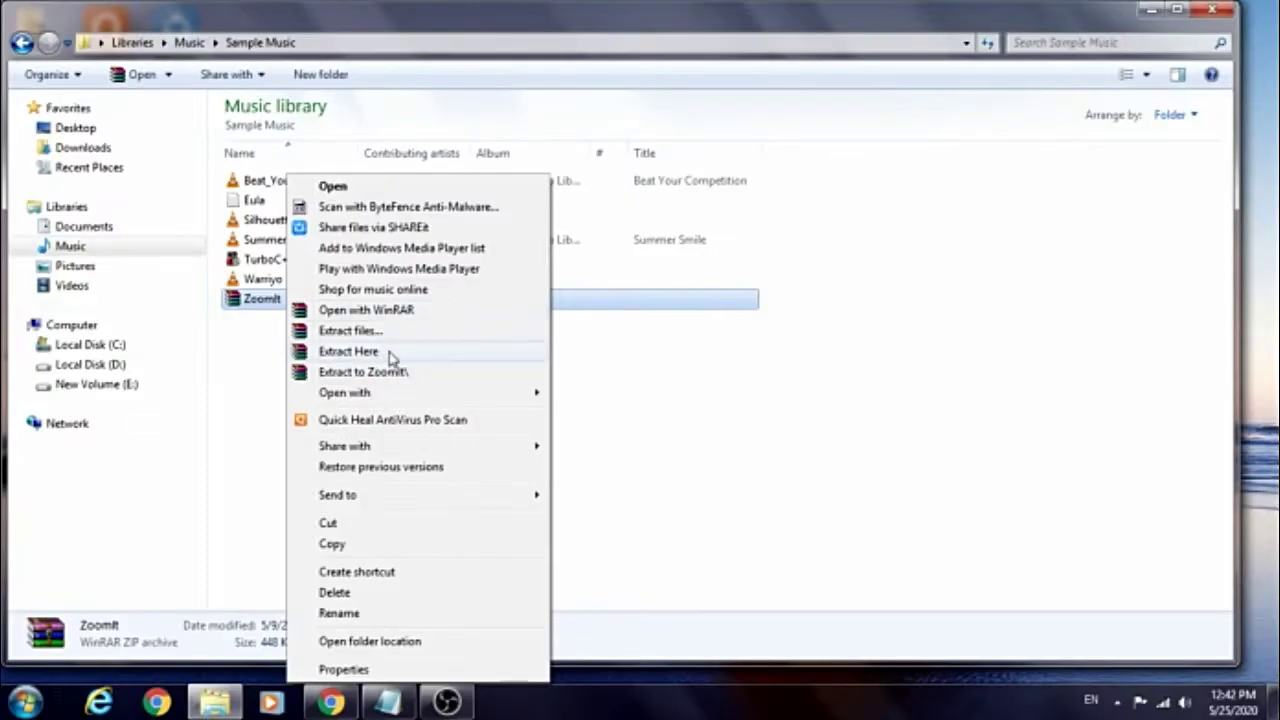
{"action": "left_click", "coordinate": [1208, 8]}
{"action": "left_click", "coordinate": [1208, 8]}
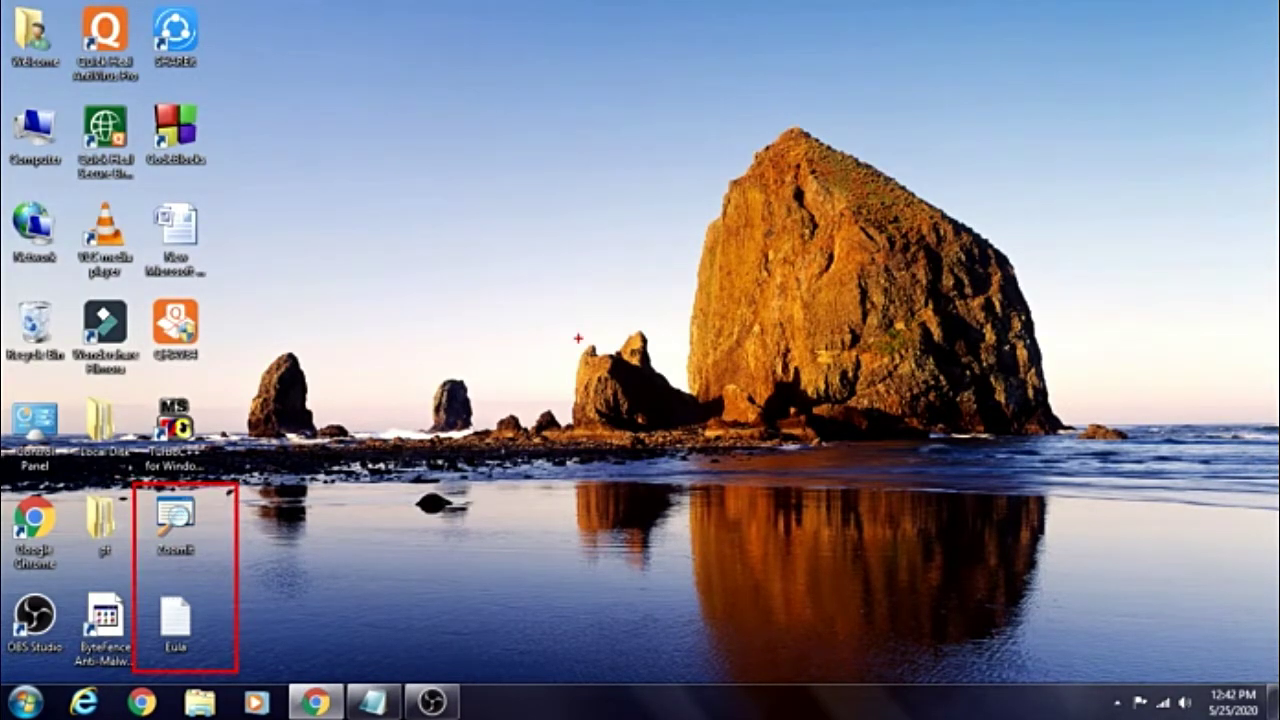
{"action": "key", "text": "Escape"}
Return to the Notepad notes and write "After this you have to open zoomit." after the Step (4) label
{"action": "left_click", "coordinate": [372, 701]}
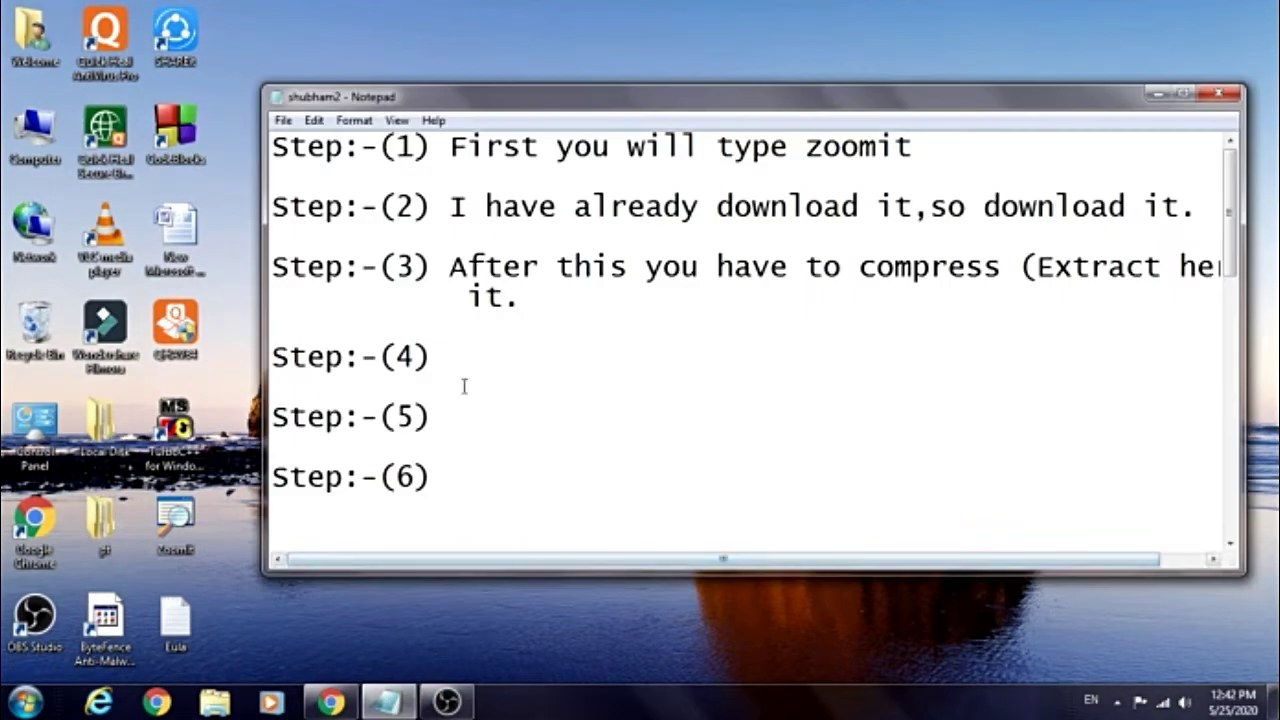
{"action": "type", "text": "Aft"}
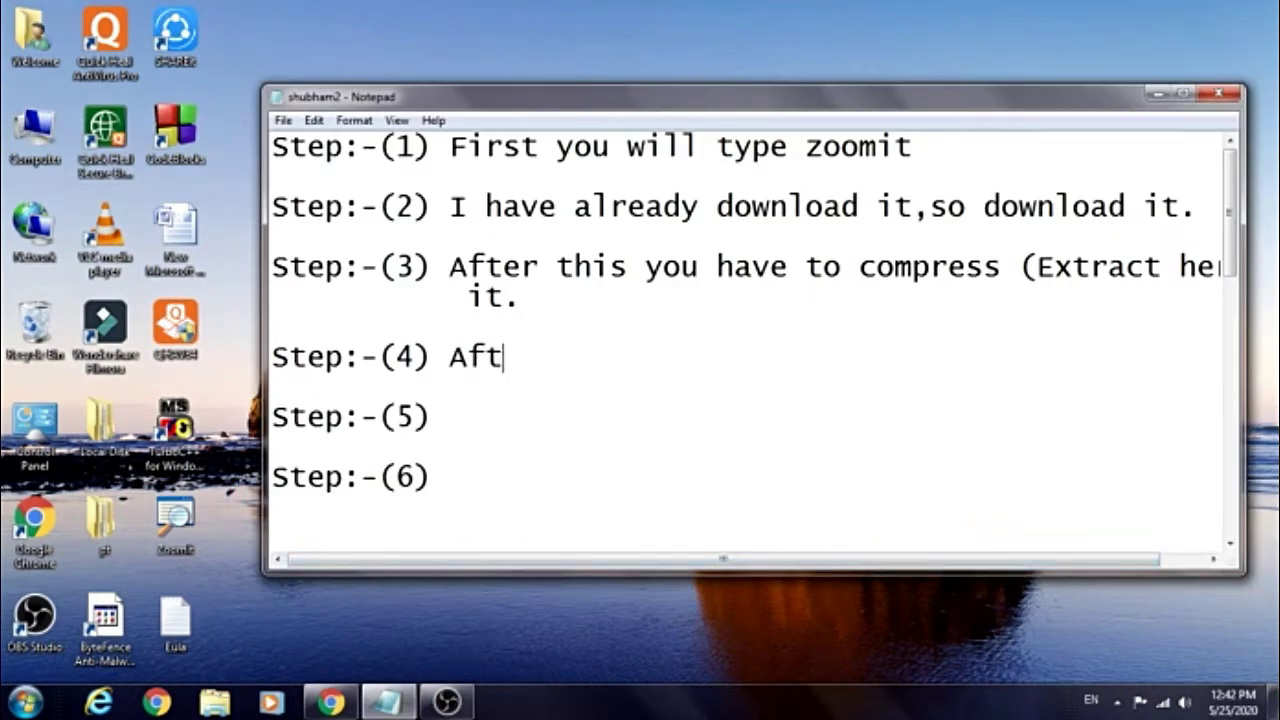
{"action": "type", "text": "er this you hav"}
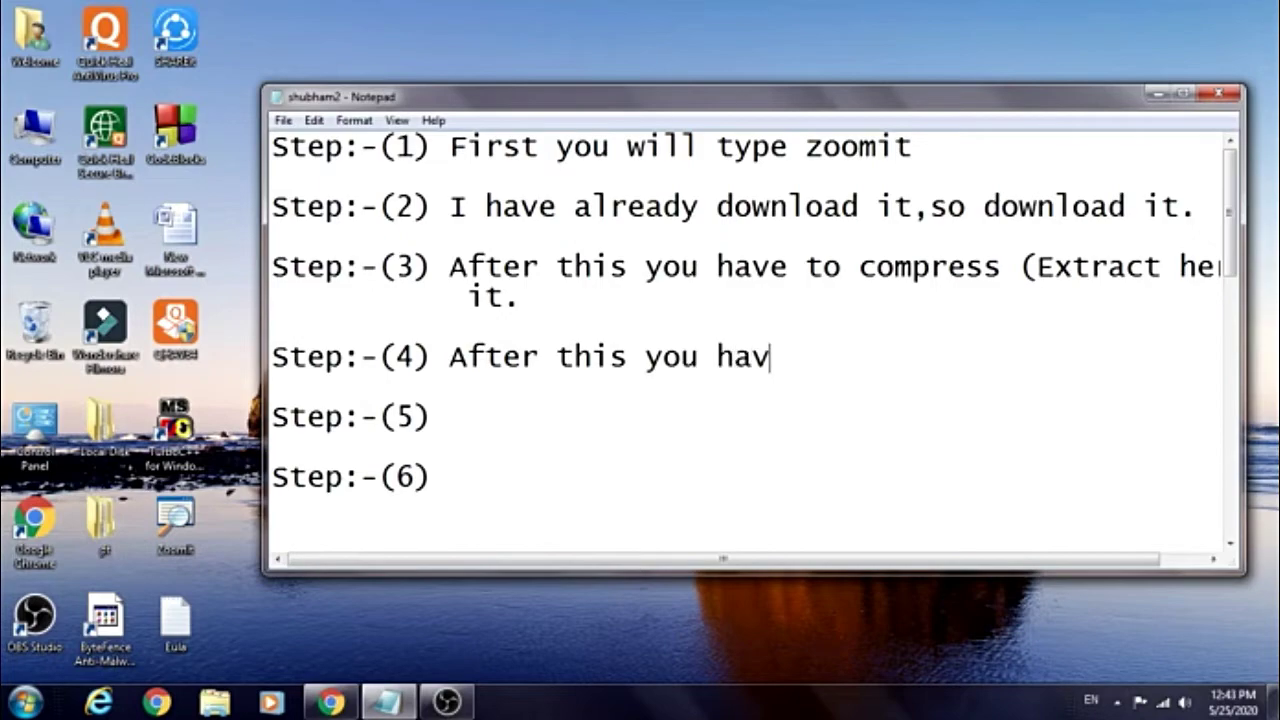
{"action": "type", "text": "e to open zoomit."}
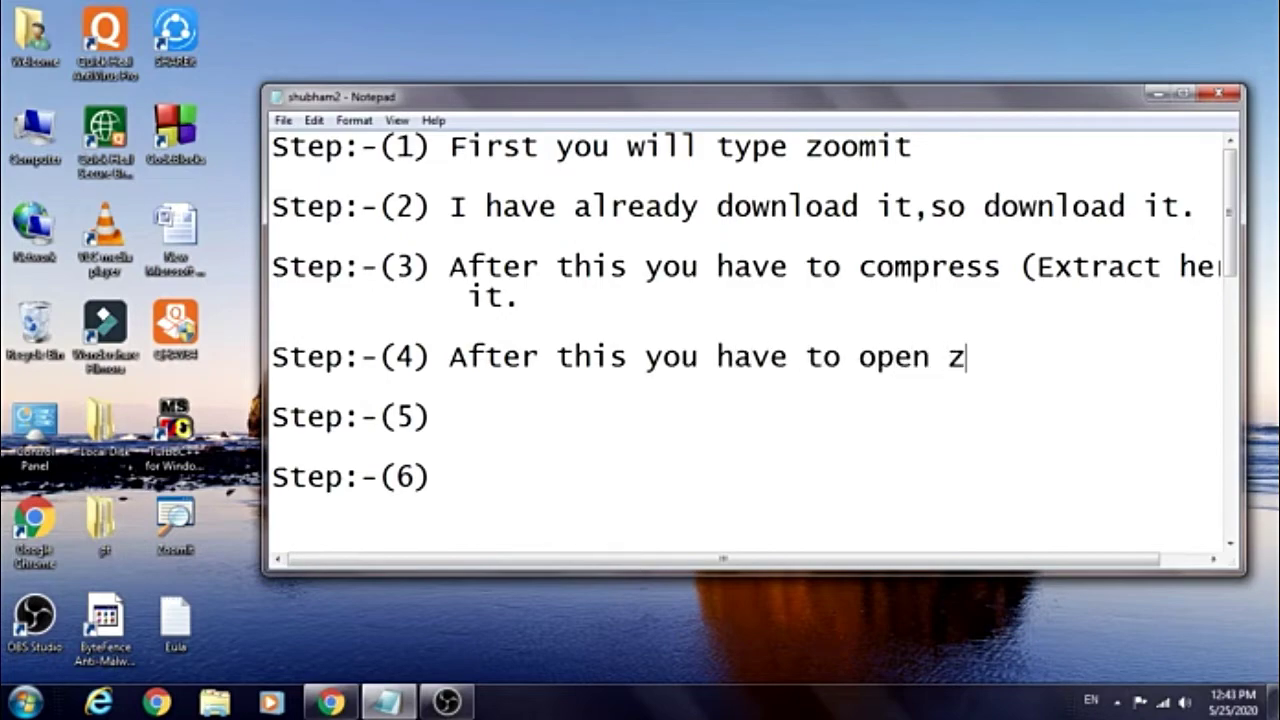
Open ZoomIt from the desktop to view its Zoom settings, close it, and return to the Notepad notes
{"action": "left_click", "coordinate": [1156, 94]}
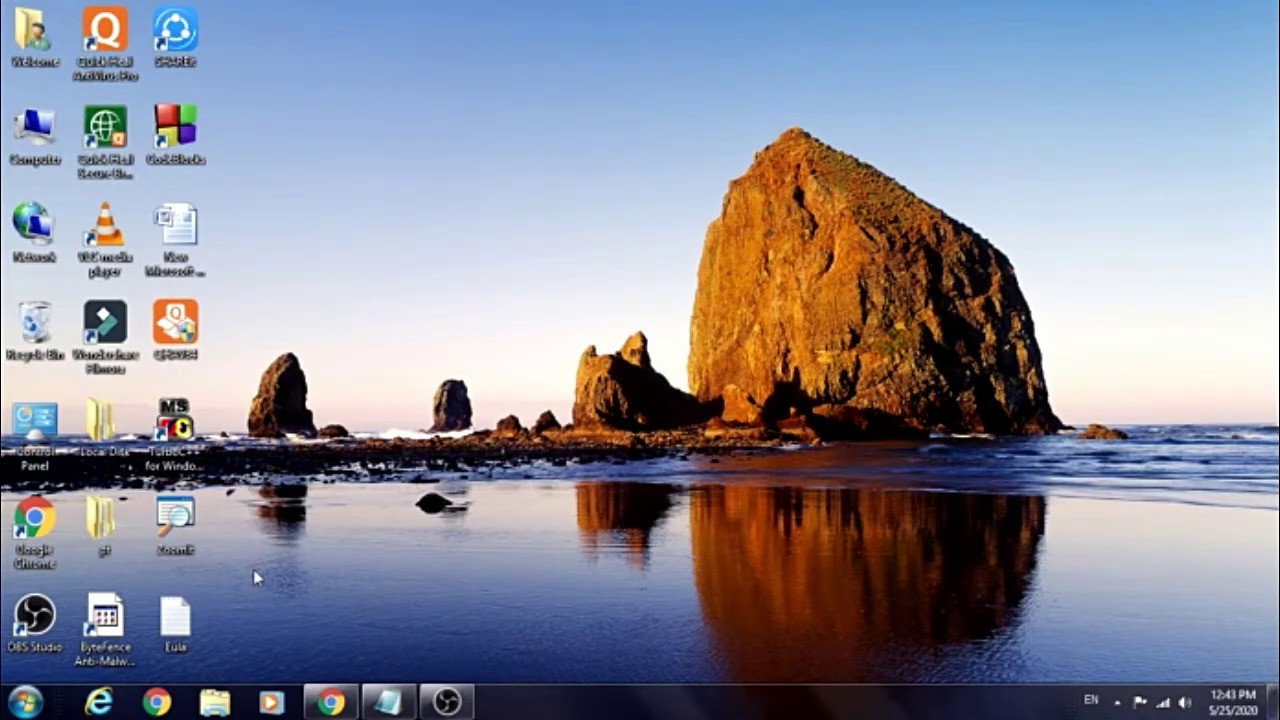
{"action": "double_click", "coordinate": [186, 533]}
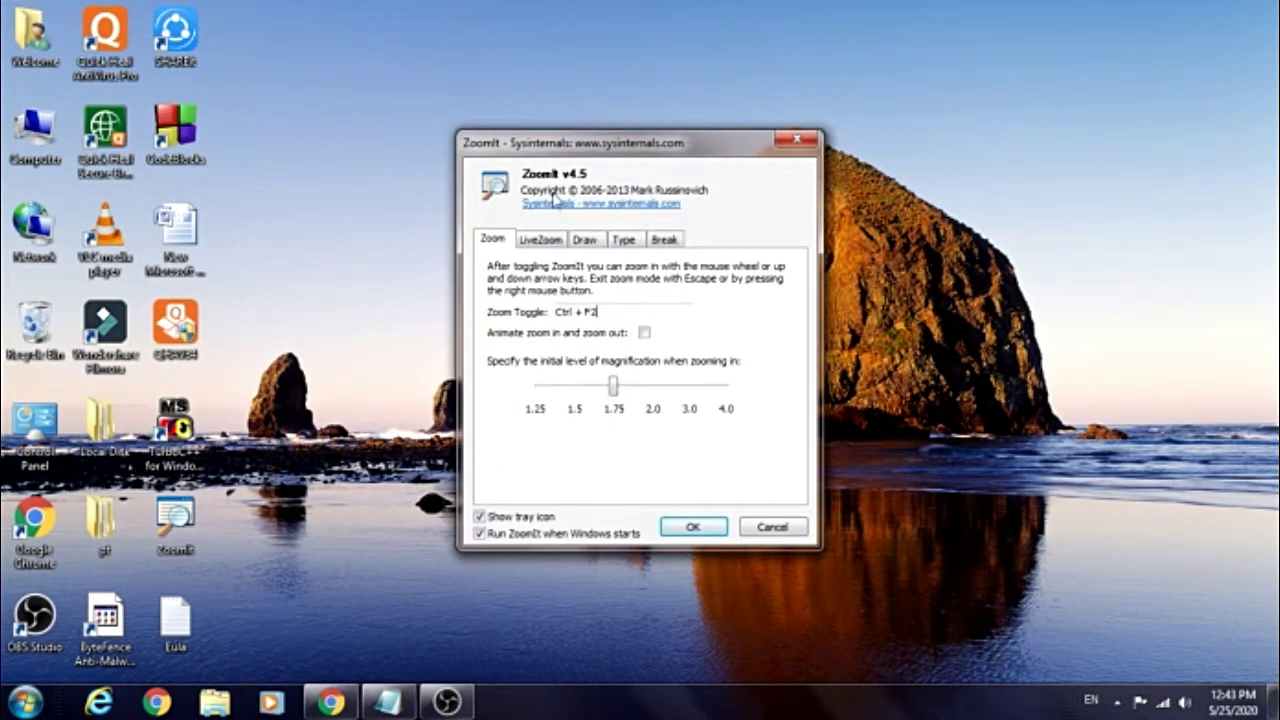
{"action": "left_click", "coordinate": [796, 140]}
{"action": "left_click", "coordinate": [388, 703]}
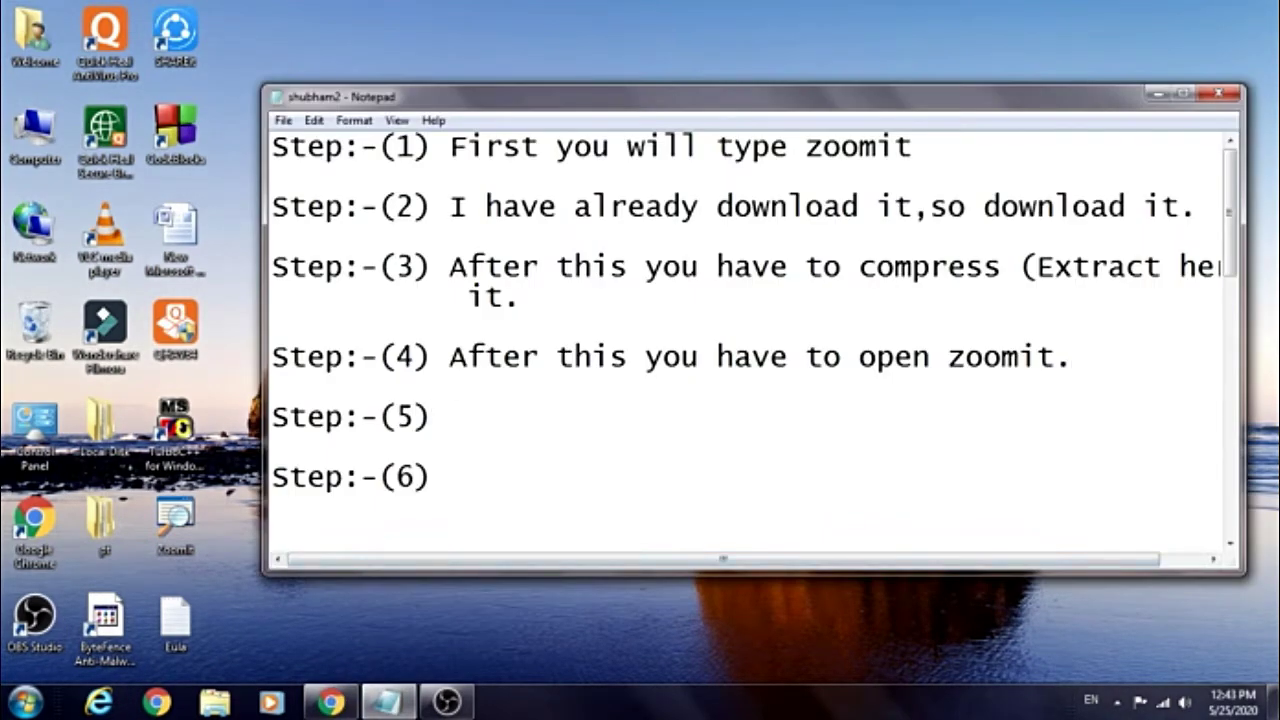
Write "first of all ,the option of zoom will be found." after the Step (5) label, followed by an extra blank line
{"action": "type", "text": "first"}
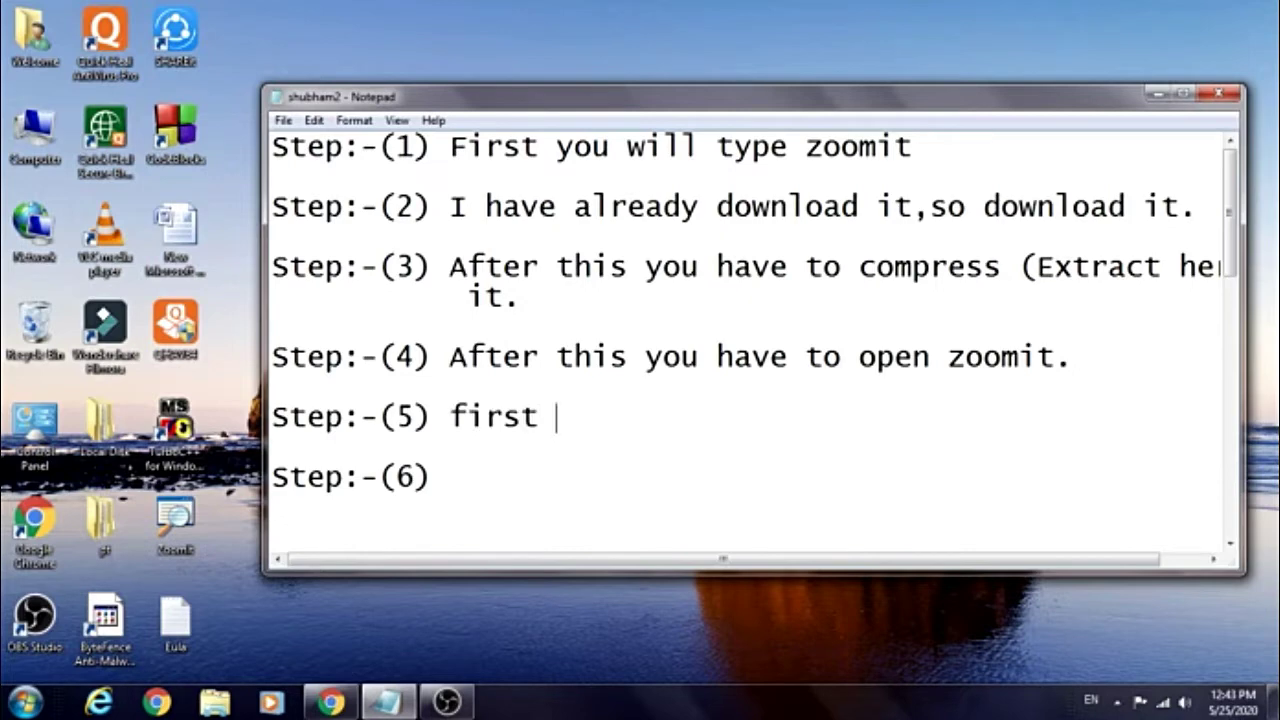
{"action": "type", "text": " of all ,the"}
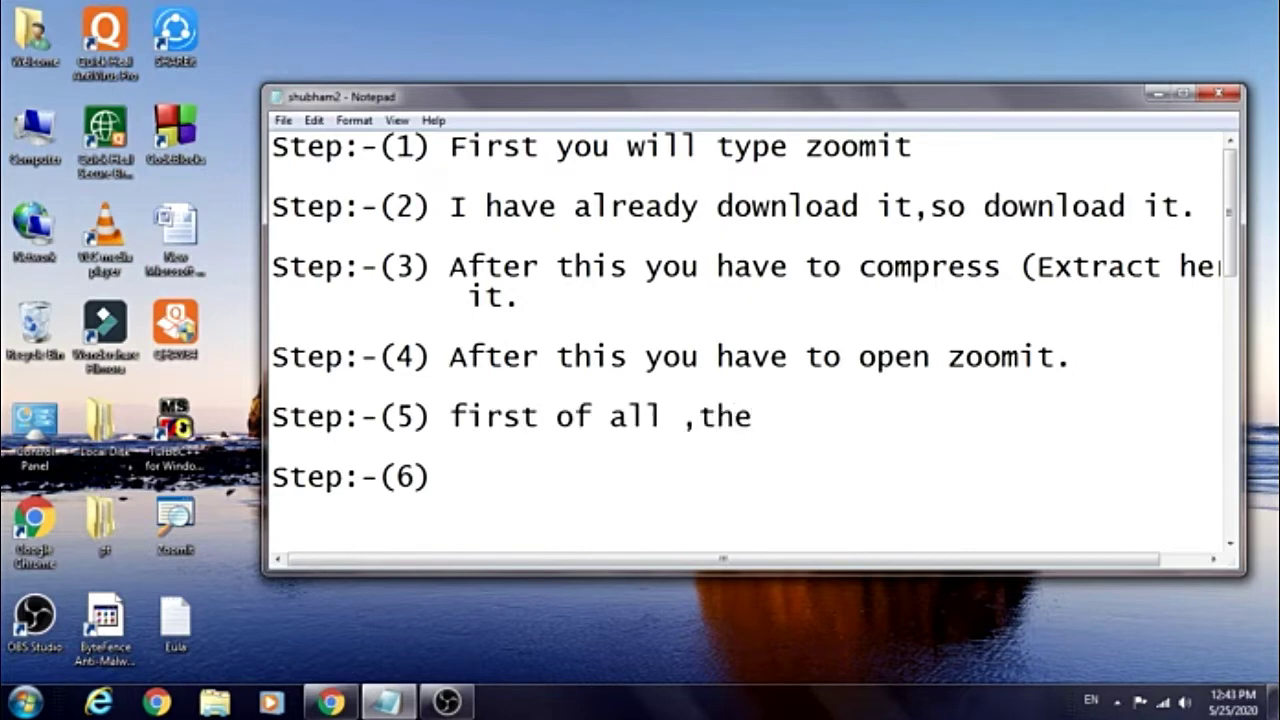
{"action": "type", "text": " option of z"}
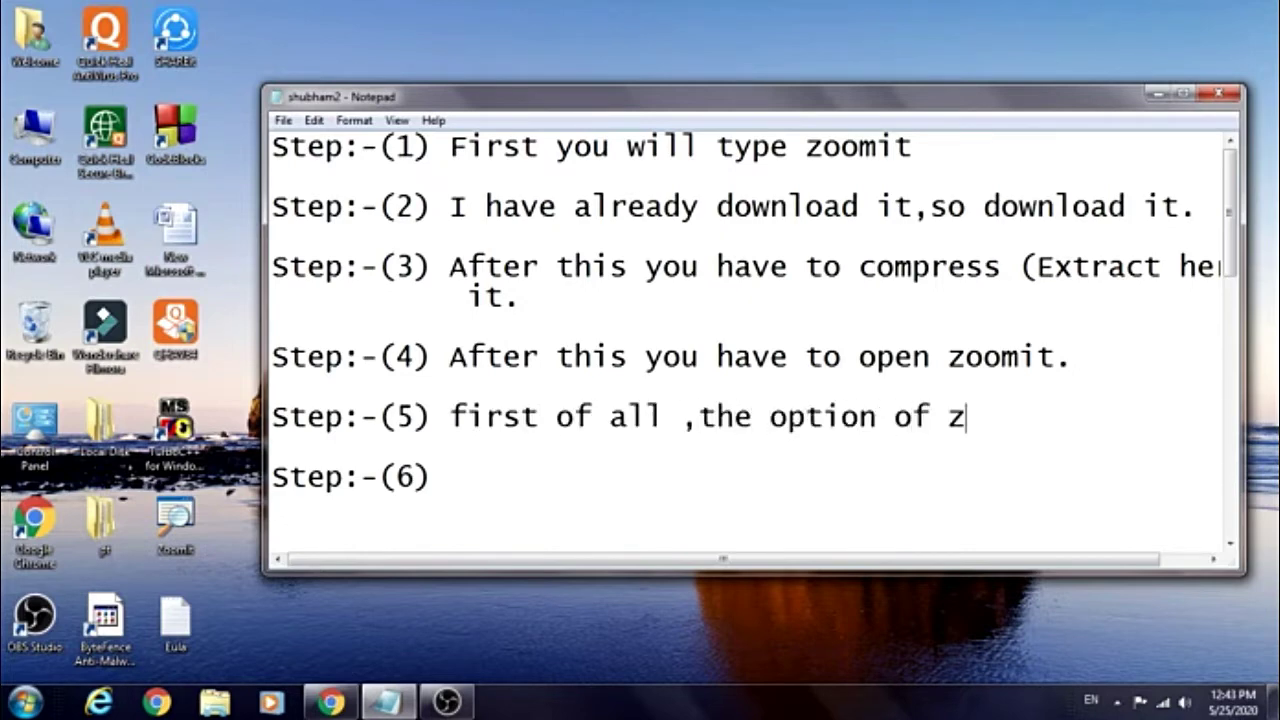
{"action": "type", "text": "oom will be found."}
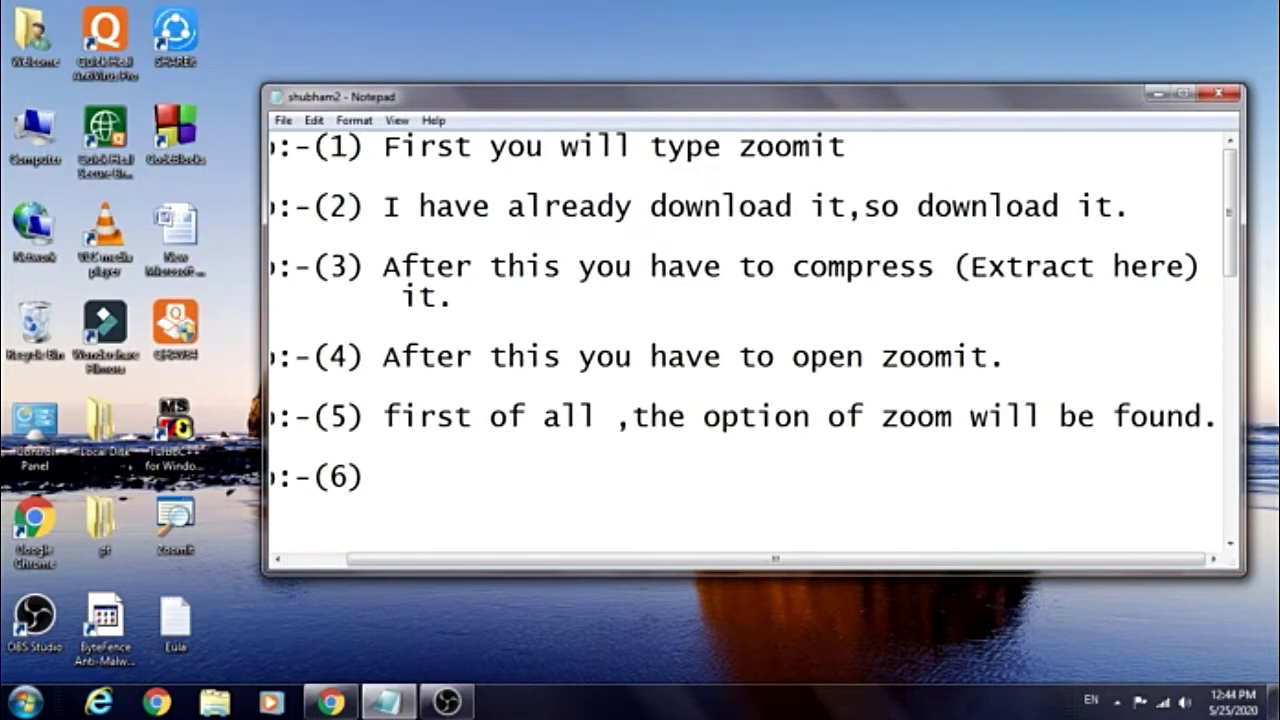
{"action": "key", "text": "Return"}
Write "you can enter any key inside the zoom togle." after the Step (6) label
{"action": "key", "text": "Down"}
{"action": "key", "text": "End"}
{"action": "key", "text": "Return"}
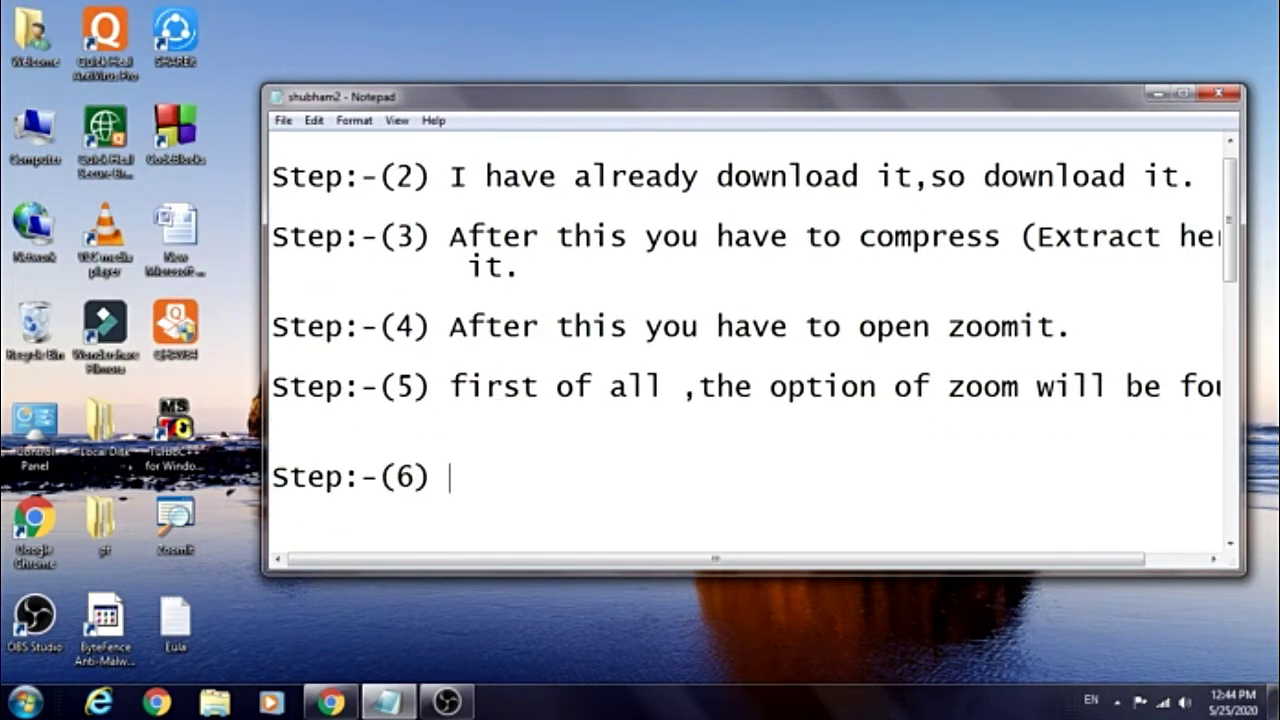
{"action": "type", "text": "you ca"}
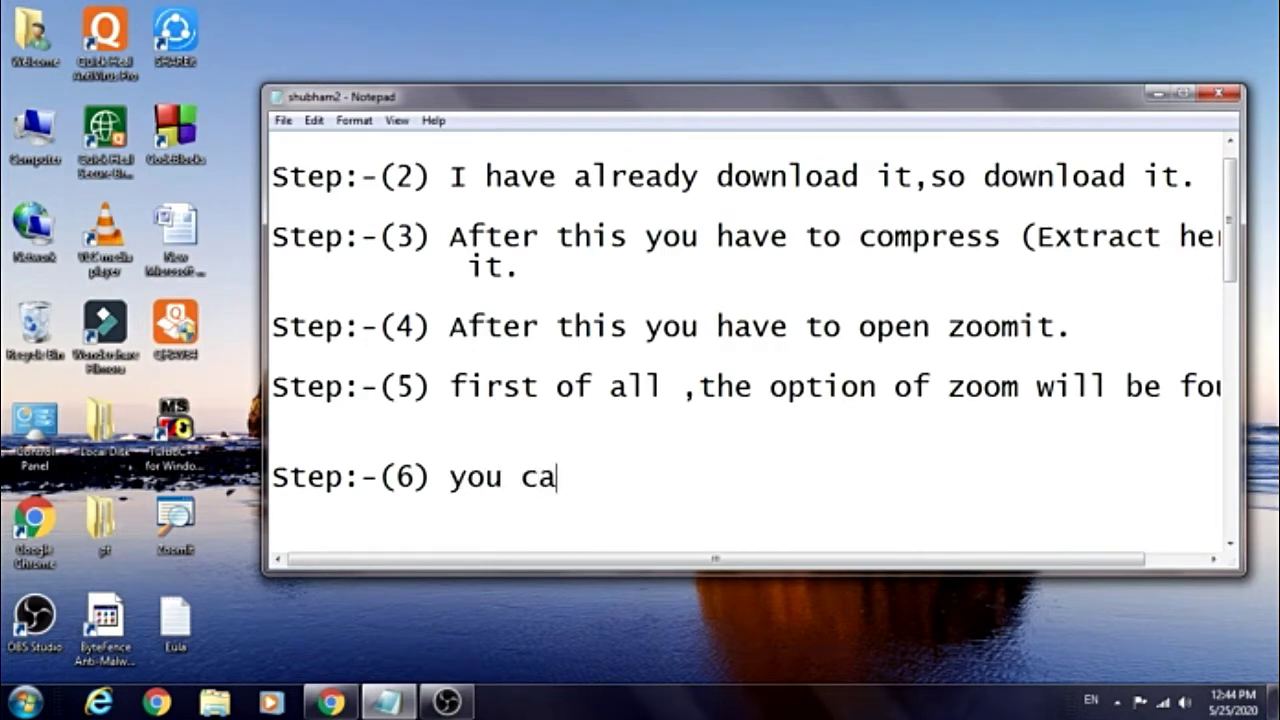
{"action": "type", "text": "n enter any "}
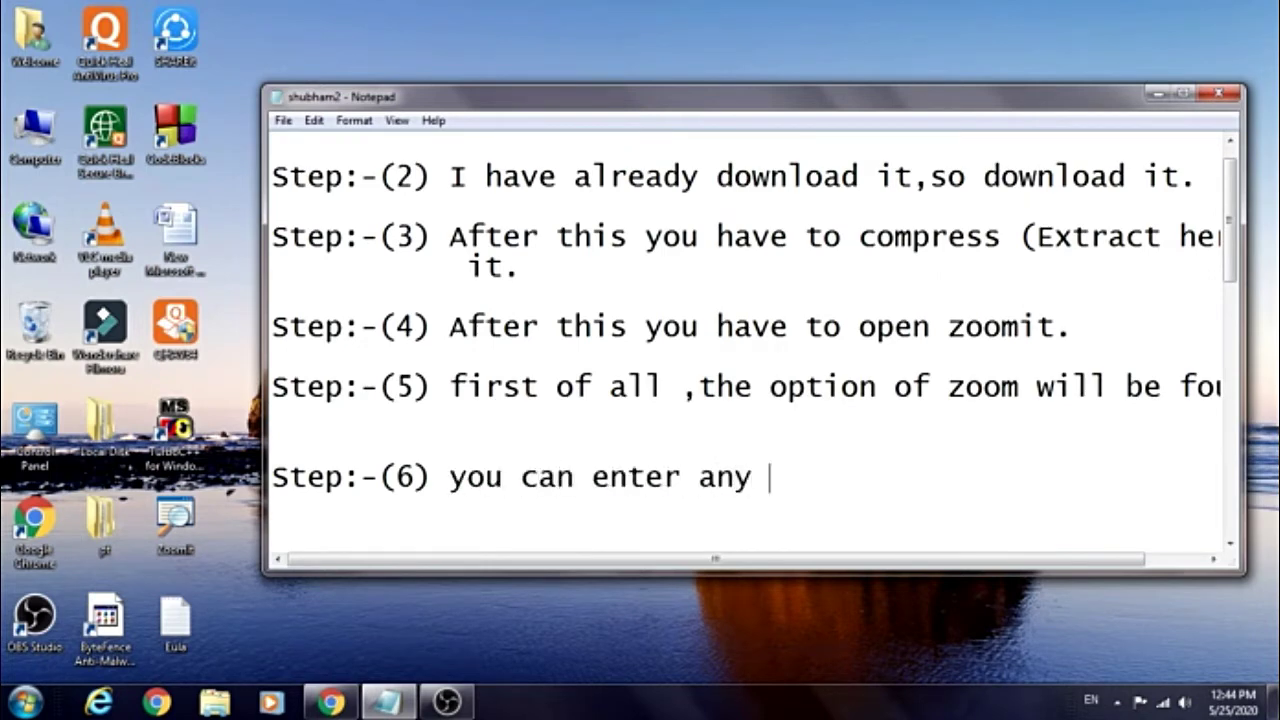
{"action": "type", "text": "key inside the"}
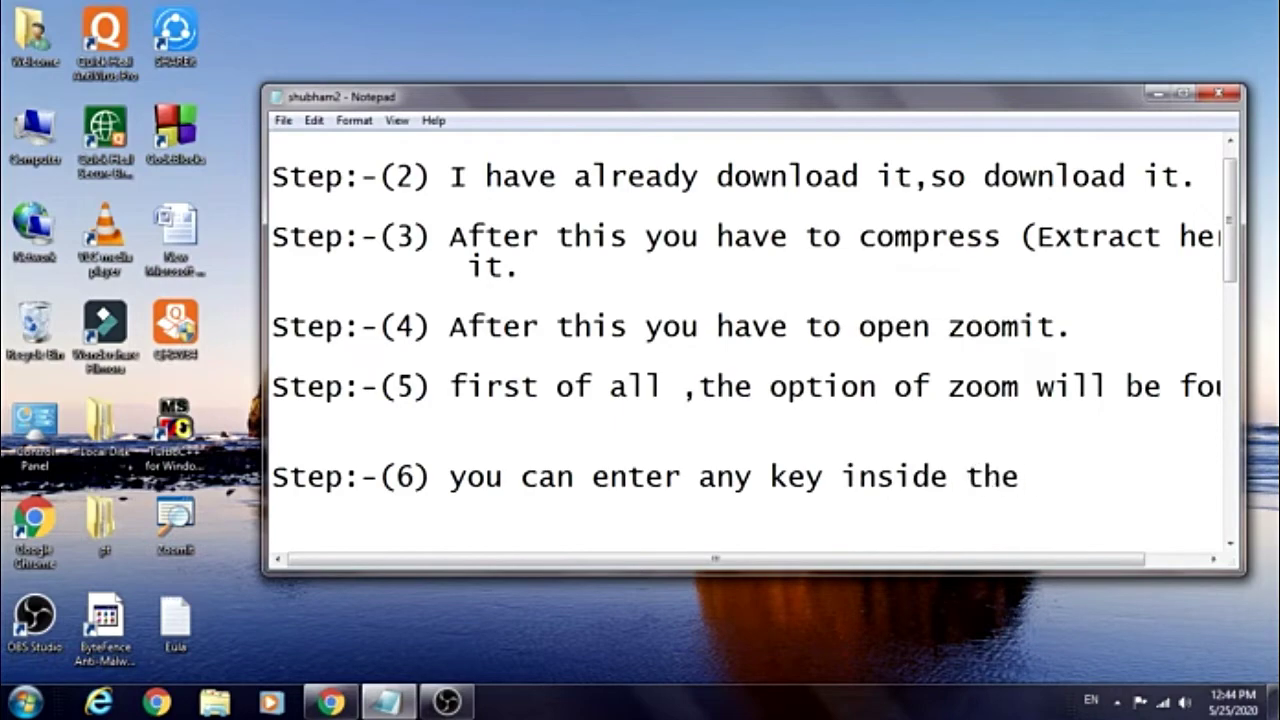
{"action": "type", "text": " zoom togle."}
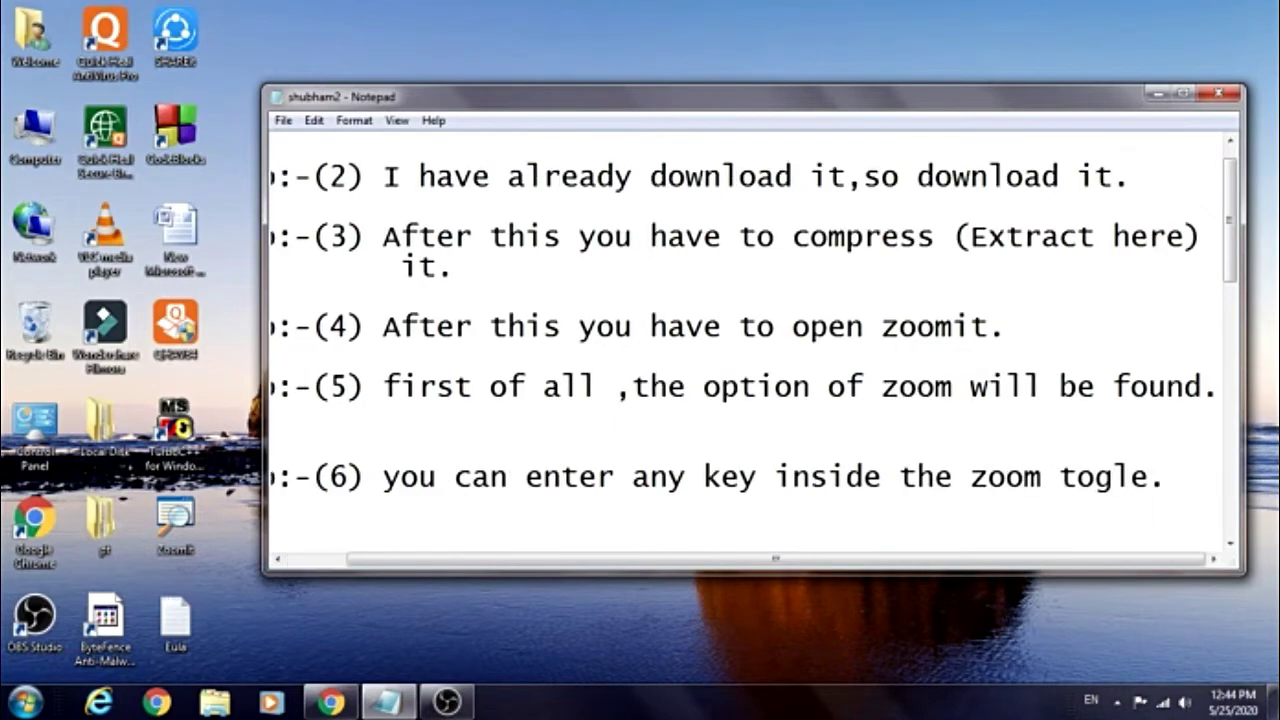
Open ZoomIt from the desktop, set its Zoom Toggle hotkey to Ctrl + F5, and accept the settings
{"action": "key", "text": "super+d"}
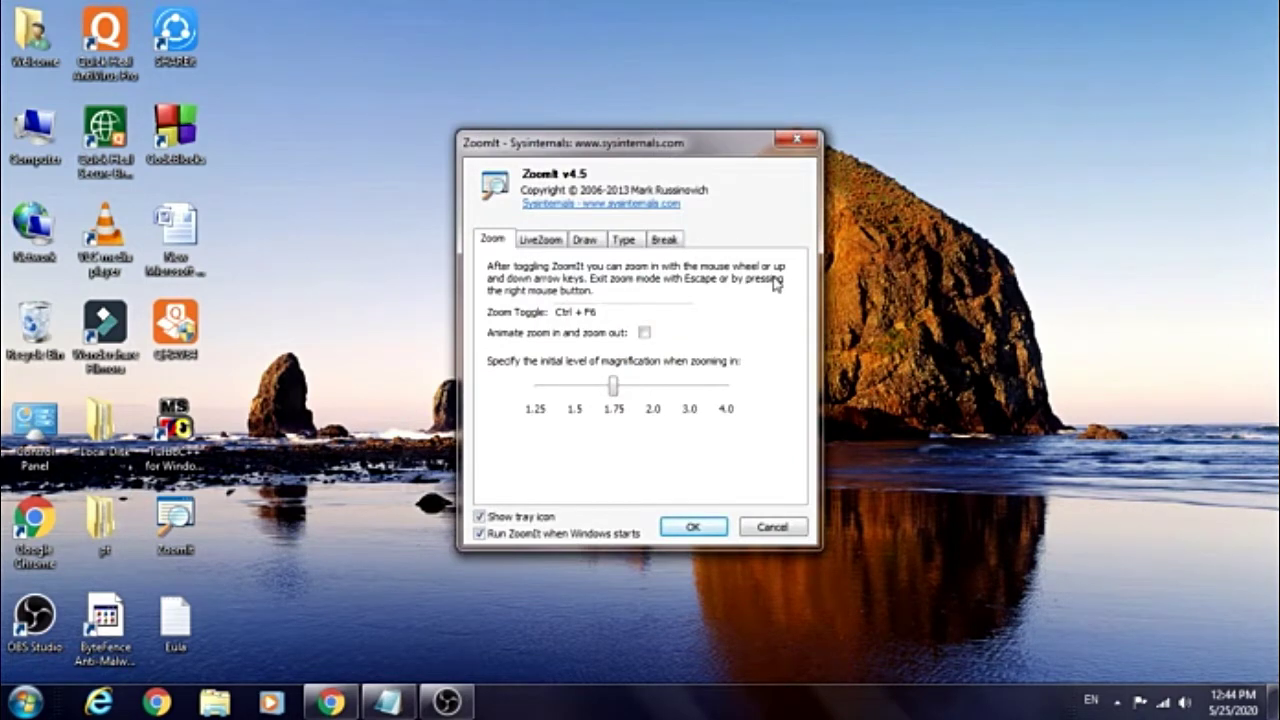
{"action": "key", "text": "shift+F7"}
{"action": "left_click", "coordinate": [480, 534]}
{"action": "left_click", "coordinate": [480, 535]}
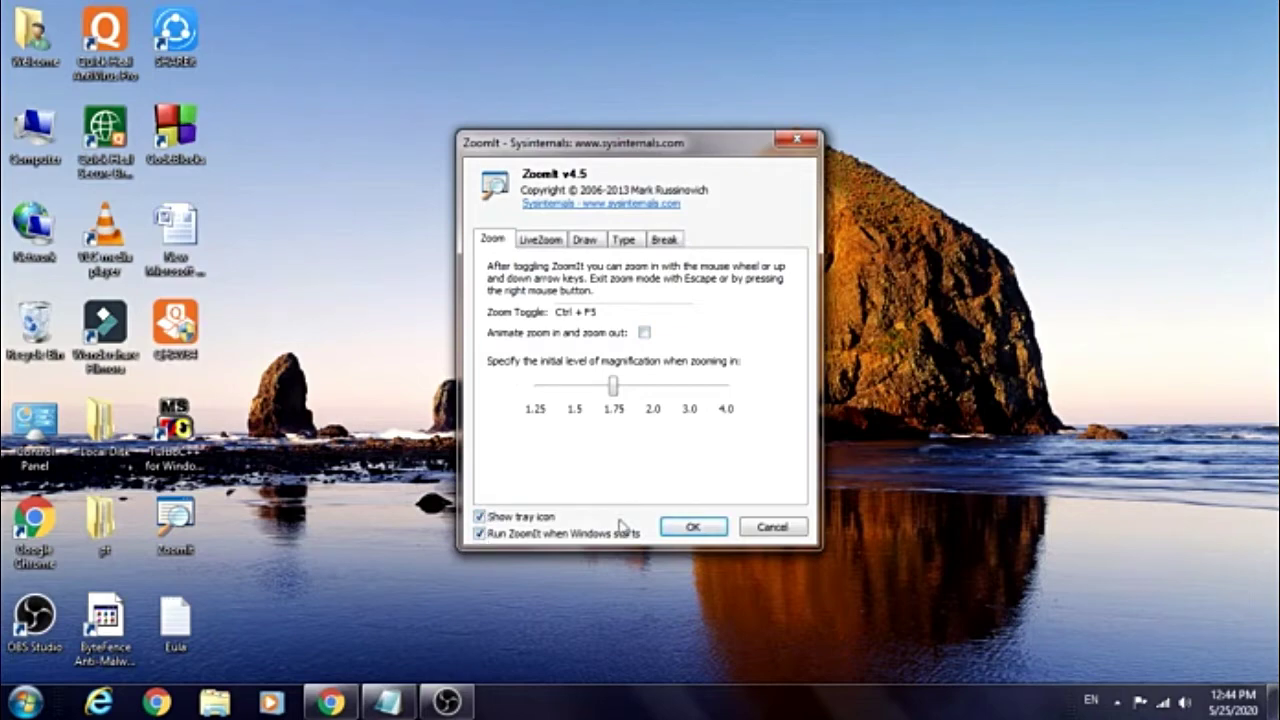
{"action": "left_click", "coordinate": [693, 527]}
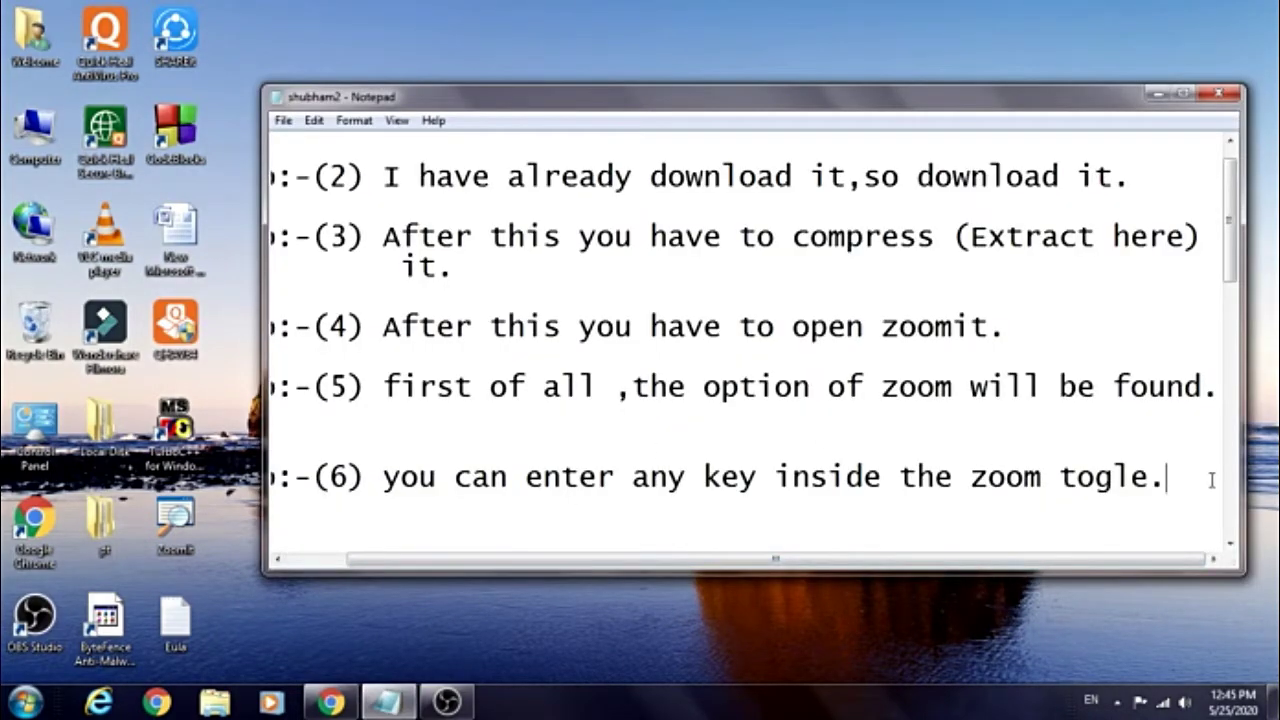
Add a "Step:-(7)" entry below Step (6) in the Notepad notes reading "the only will zoom when you press ctrl+f5."
{"action": "key", "text": "Return"}
{"action": "key", "text": "Return"}
{"action": "type", "text": "Step:-(7)"}
{"action": "key", "text": "Return"}
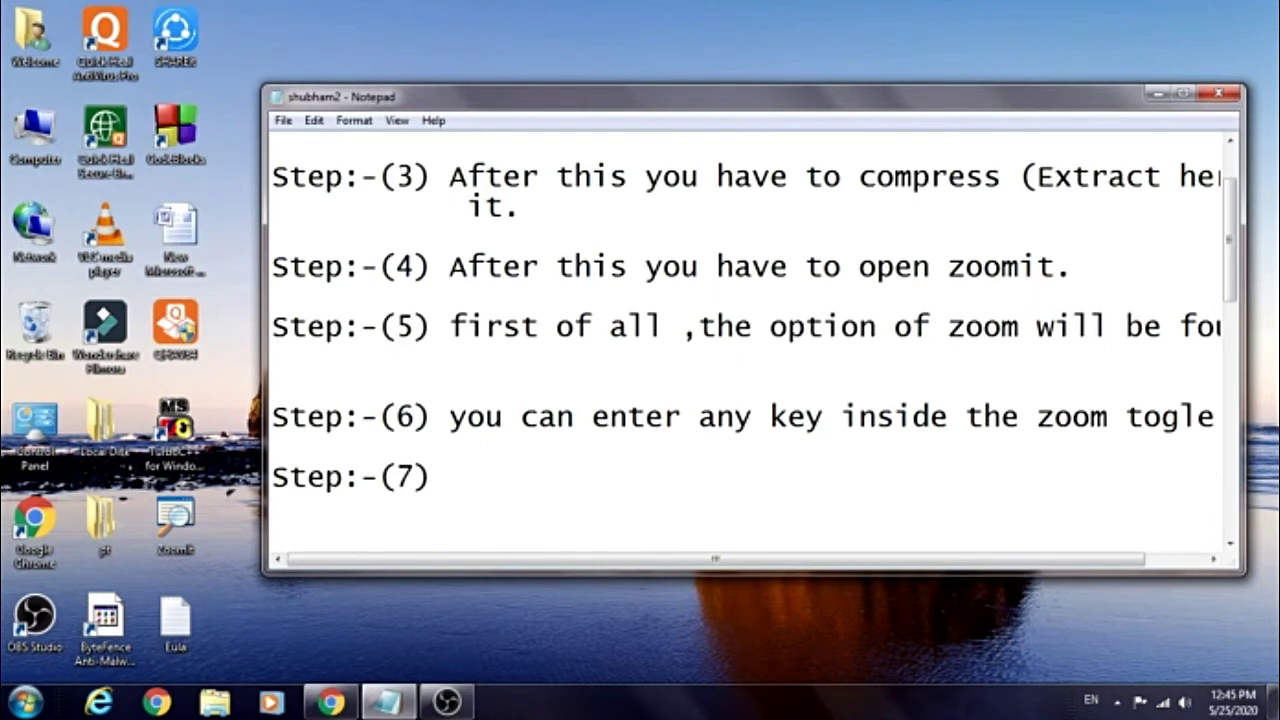
{"action": "type", "text": "the only "}
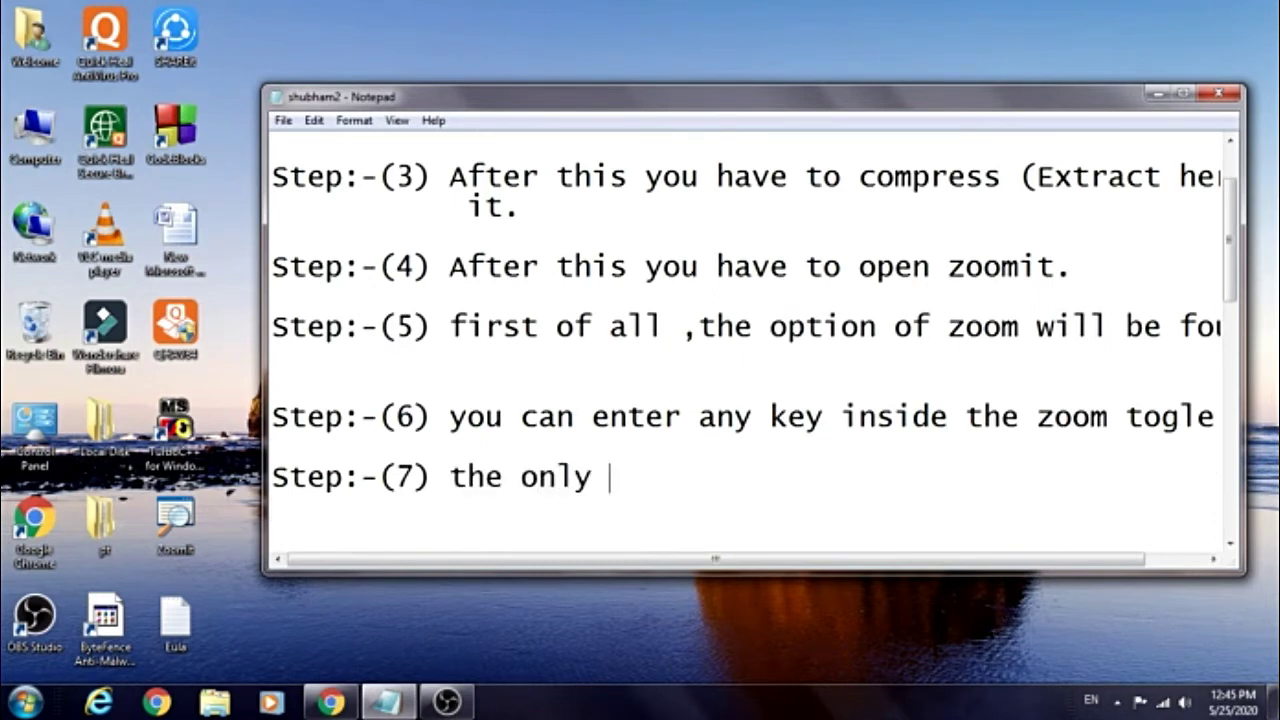
{"action": "type", "text": "willzoom "}
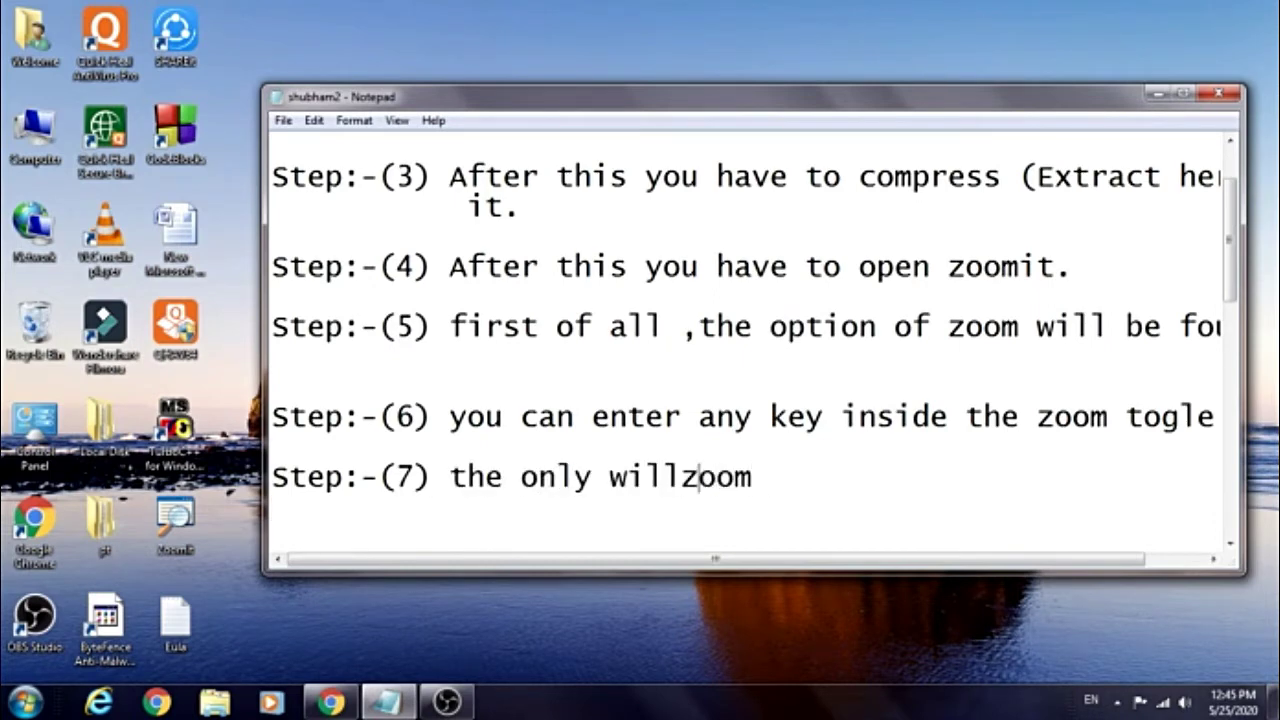
{"action": "type", "text": " when y"}
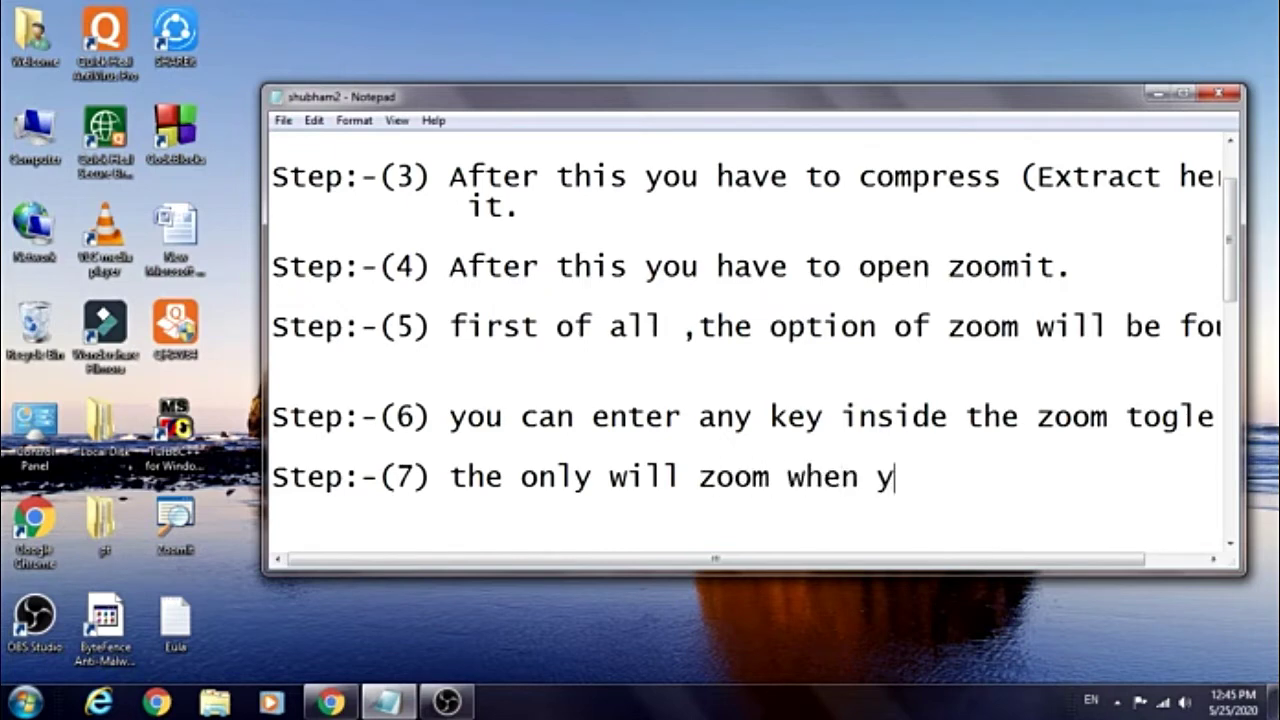
{"action": "type", "text": "ou press c"}
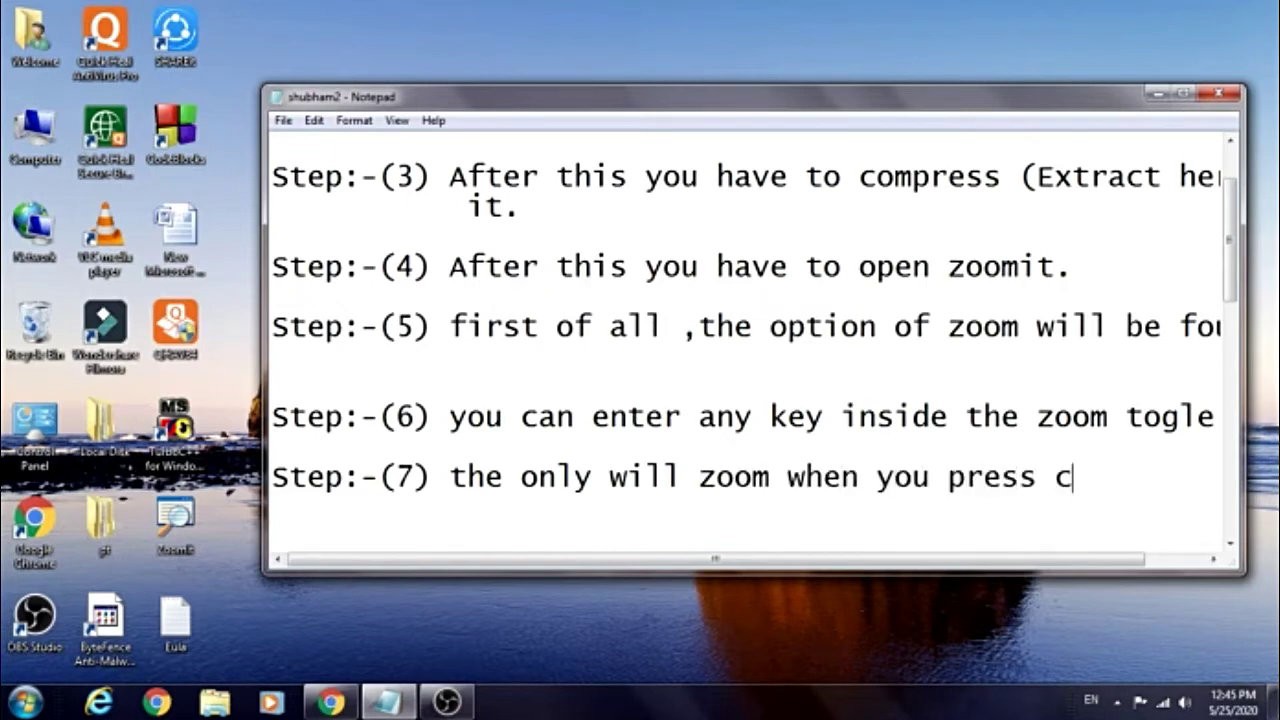
{"action": "type", "text": "trl+f"}
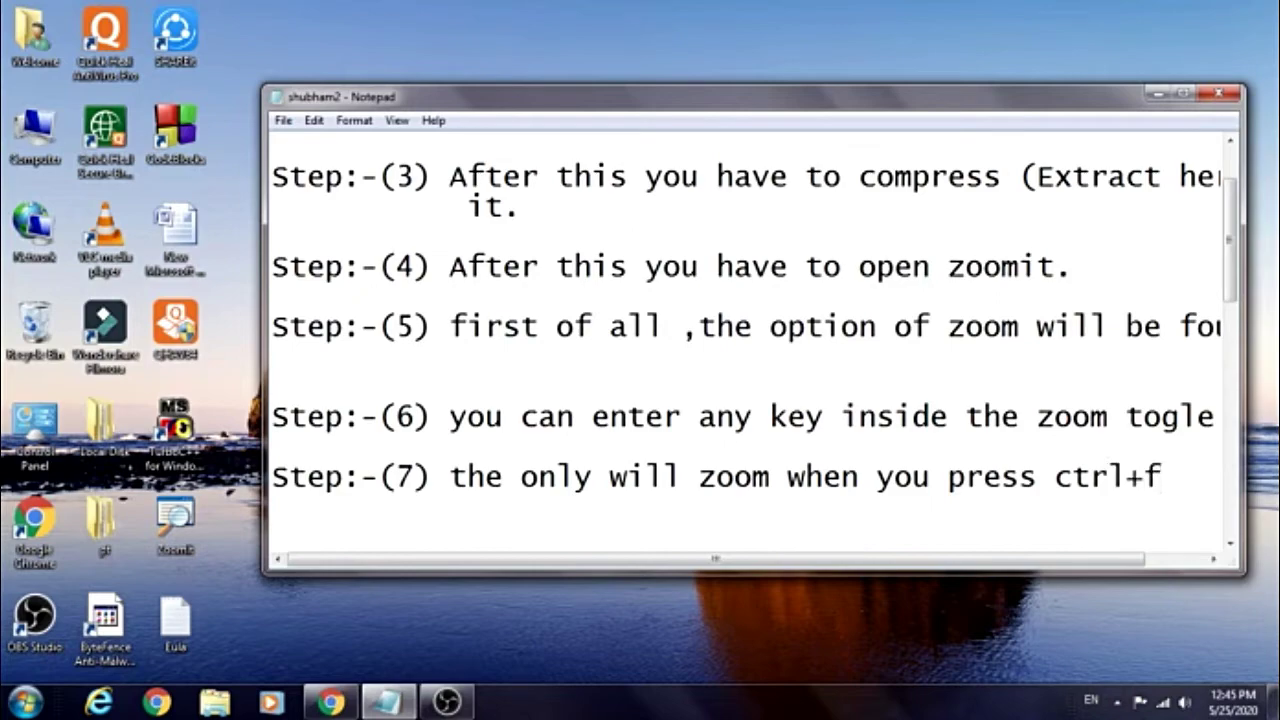
{"action": "type", "text": "5."}
Minimize the notes, refresh the desktop, and reopen ZoomIt to review its Zoom hotkey before accepting the settings
{"action": "left_click", "coordinate": [1160, 93]}
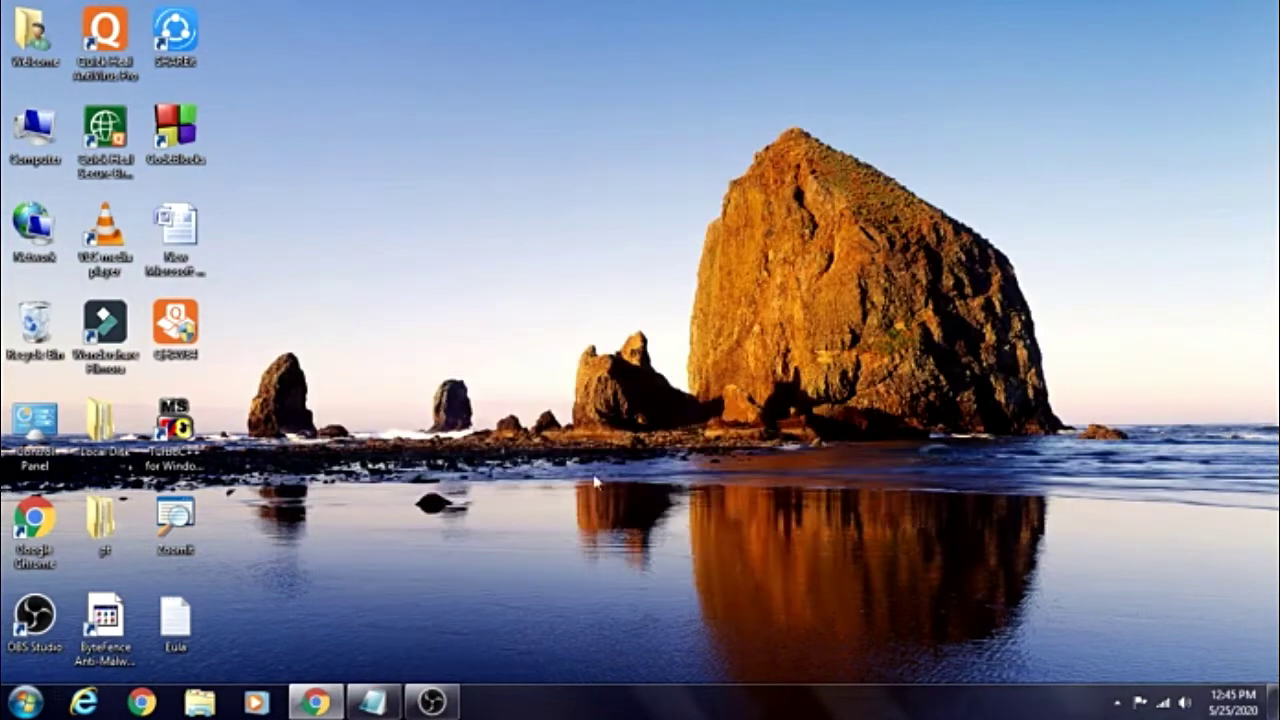
{"action": "right_click", "coordinate": [558, 75]}
{"action": "left_click", "coordinate": [609, 126]}
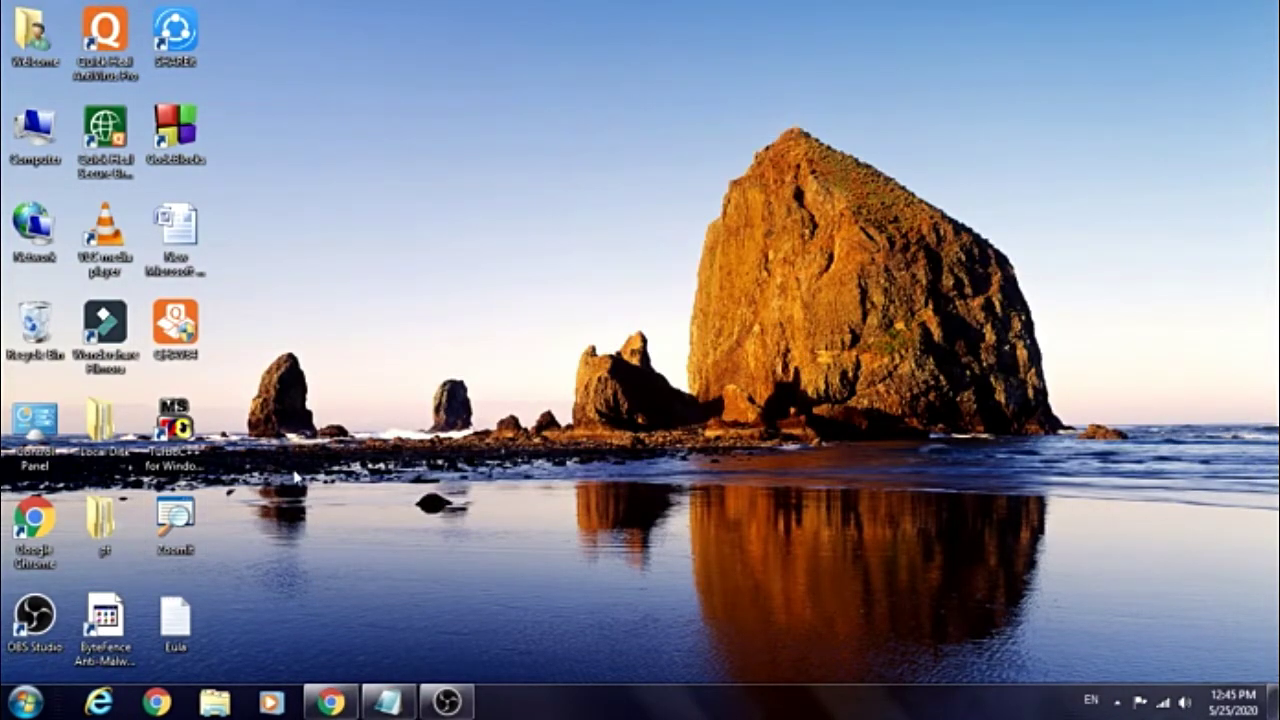
{"action": "double_click", "coordinate": [182, 540]}
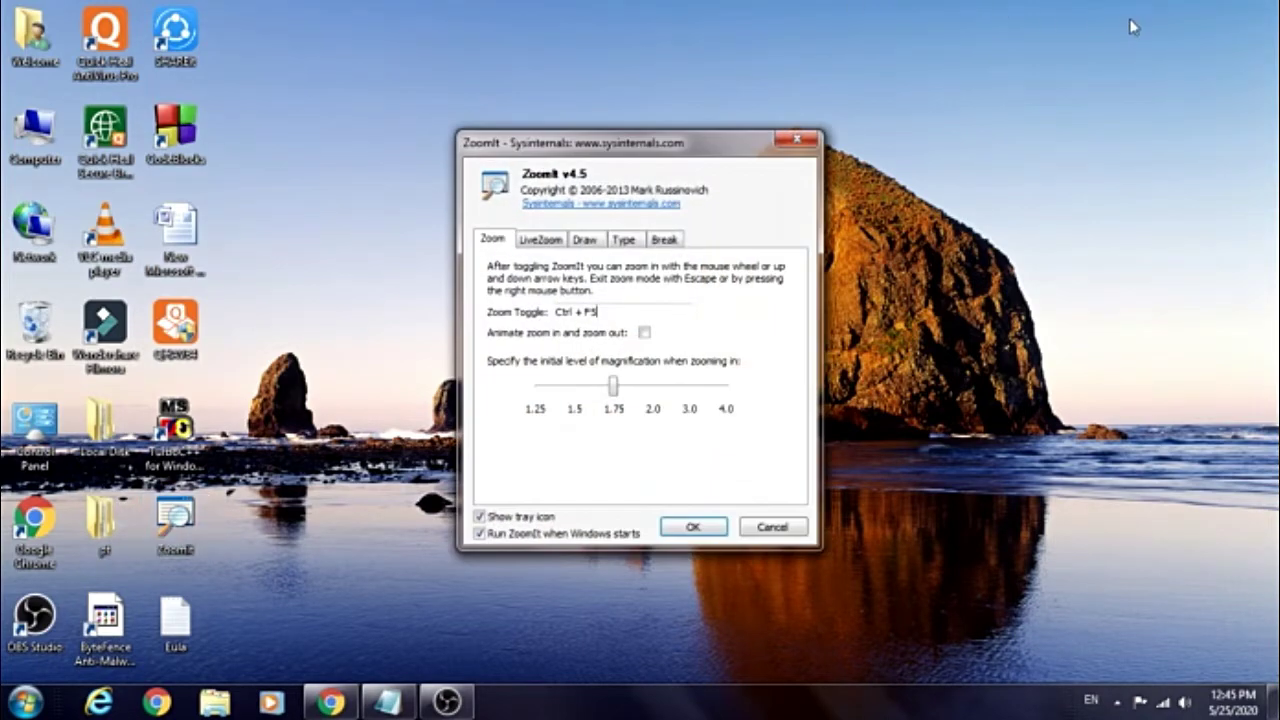
{"action": "left_click", "coordinate": [692, 527]}
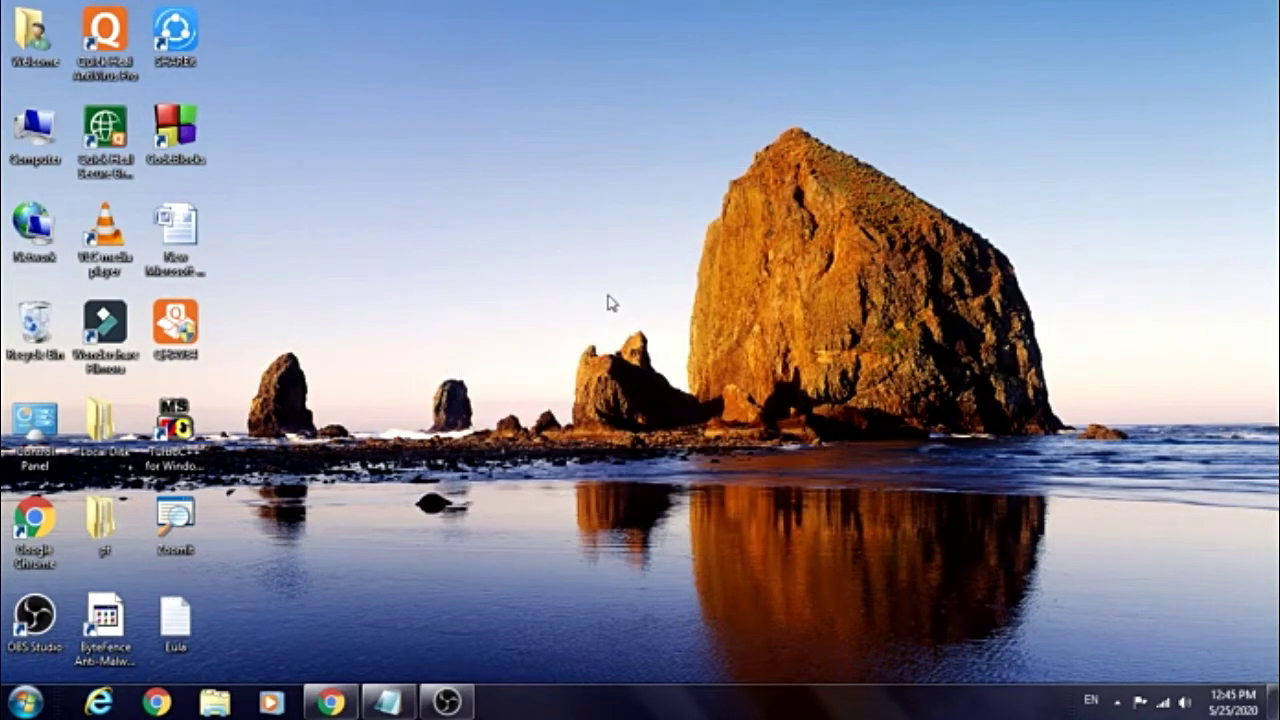
Demonstrate ZoomIt by zooming in on the desktop, looking around the magnified view, and exiting zoom mode
{"action": "key", "text": "ctrl+1"}
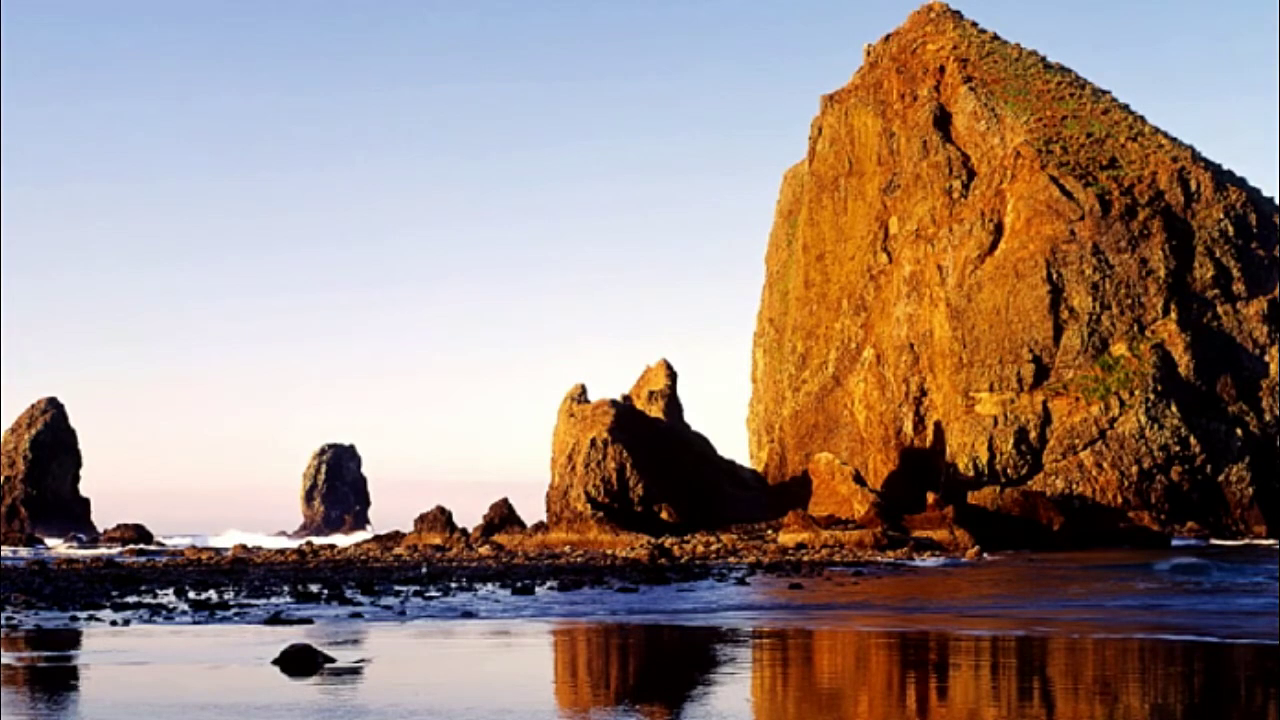
{"action": "scroll", "coordinate": [640, 360], "scroll_direction": "down", "scroll_amount": 2}
{"action": "scroll", "coordinate": [640, 360], "scroll_direction": "up", "scroll_amount": 2}
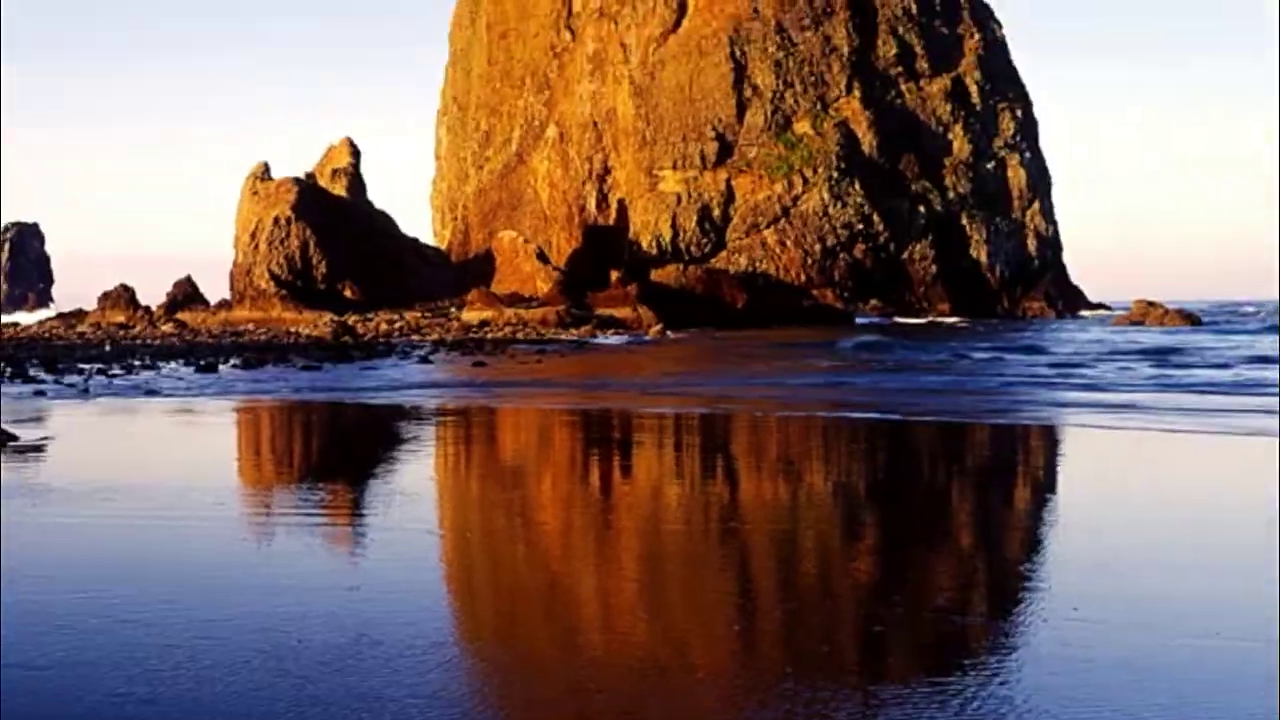
{"action": "scroll", "coordinate": [640, 360], "scroll_direction": "down", "scroll_amount": 2}
{"action": "scroll", "coordinate": [640, 360], "scroll_direction": "up", "scroll_amount": 2}
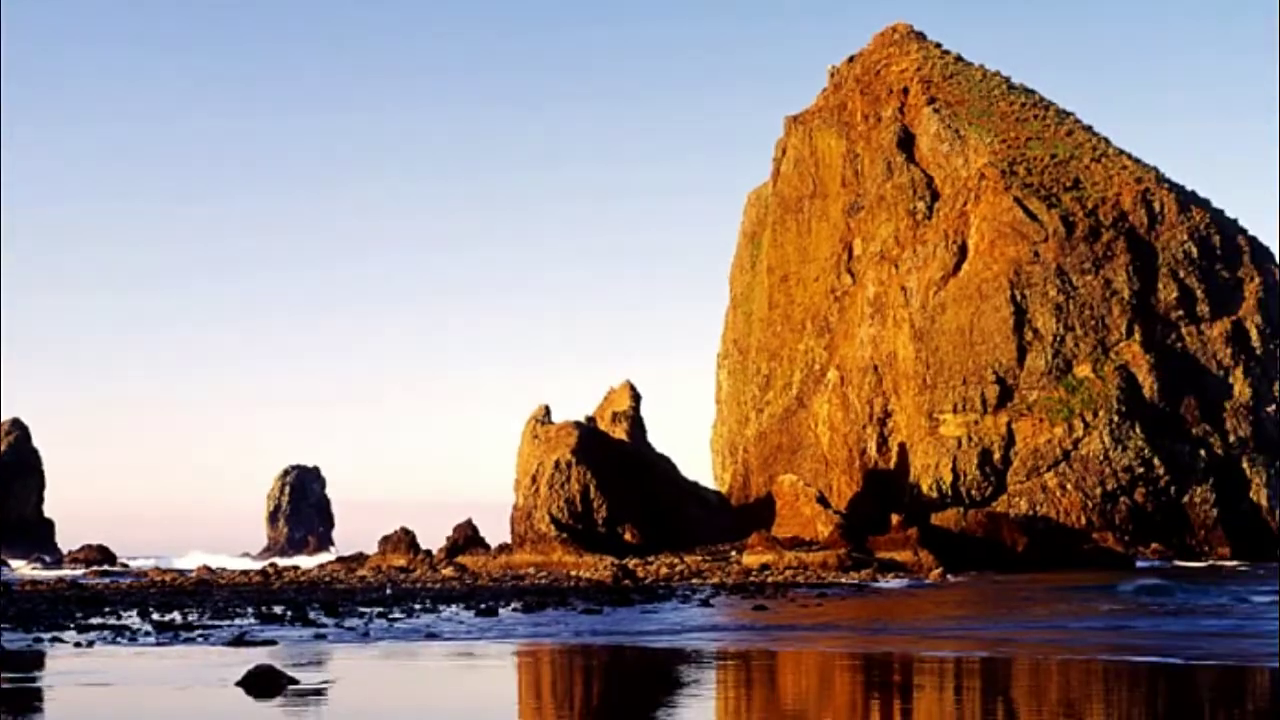
{"action": "key", "text": "Escape"}
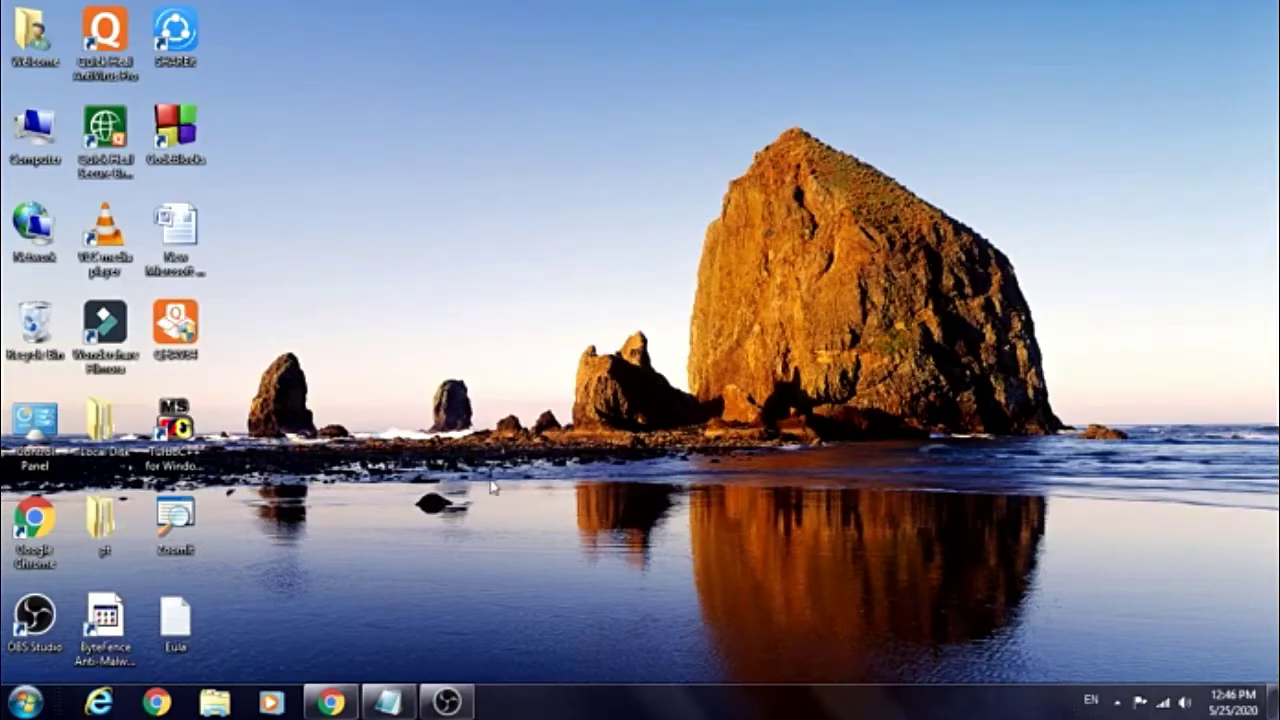
Check the Step (7) note, then open ZoomIt to view its LiveZoom settings and toggle hotkey, and close the dialog
{"action": "left_click", "coordinate": [388, 701]}
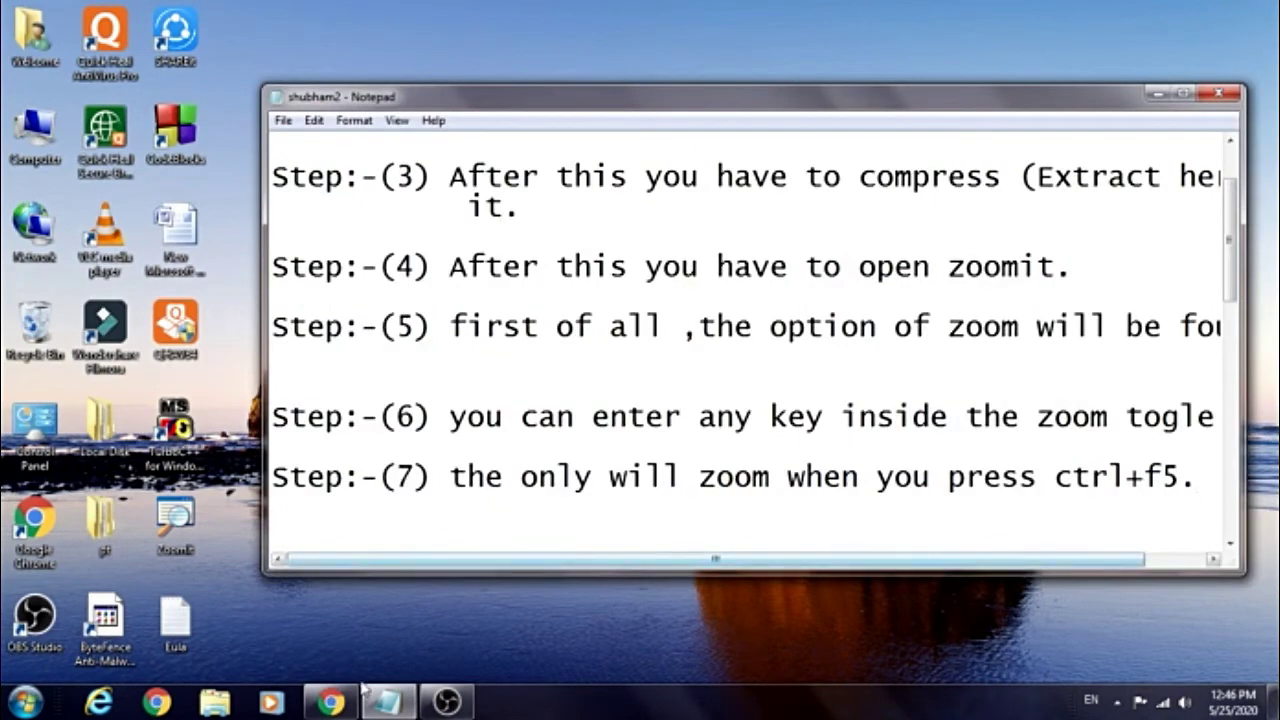
{"action": "left_click", "coordinate": [1164, 98]}
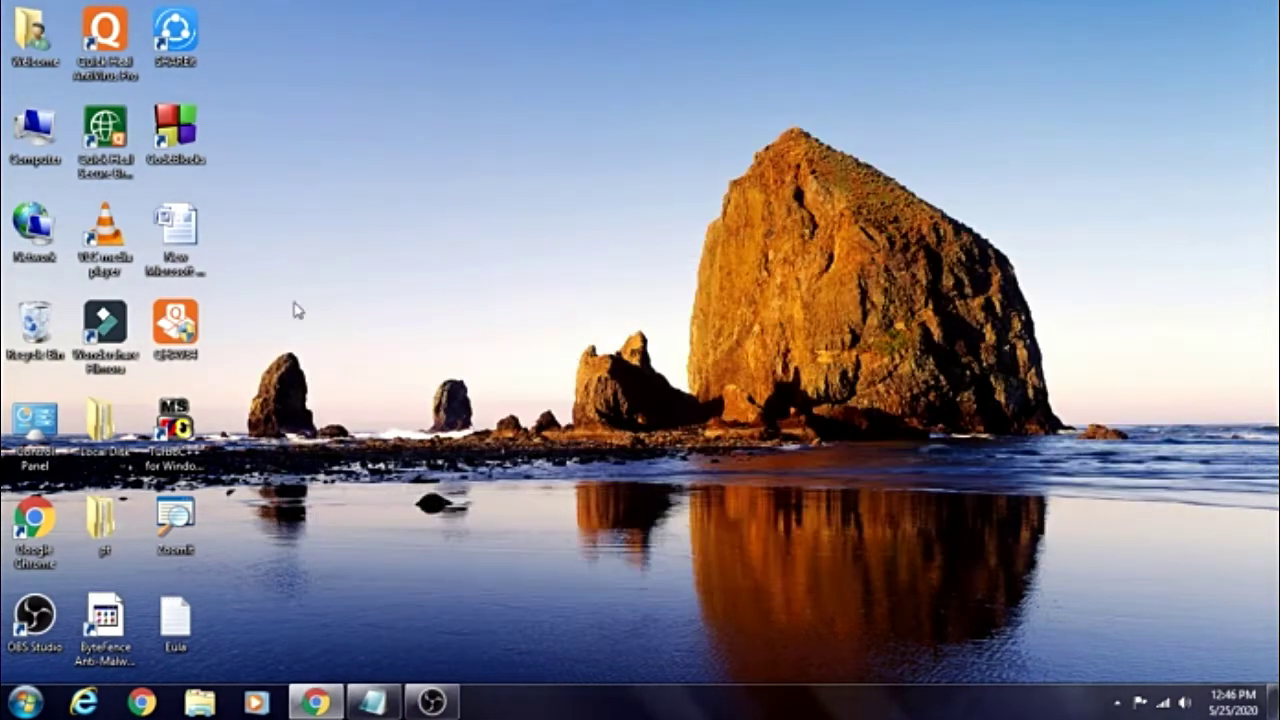
{"action": "double_click", "coordinate": [178, 530]}
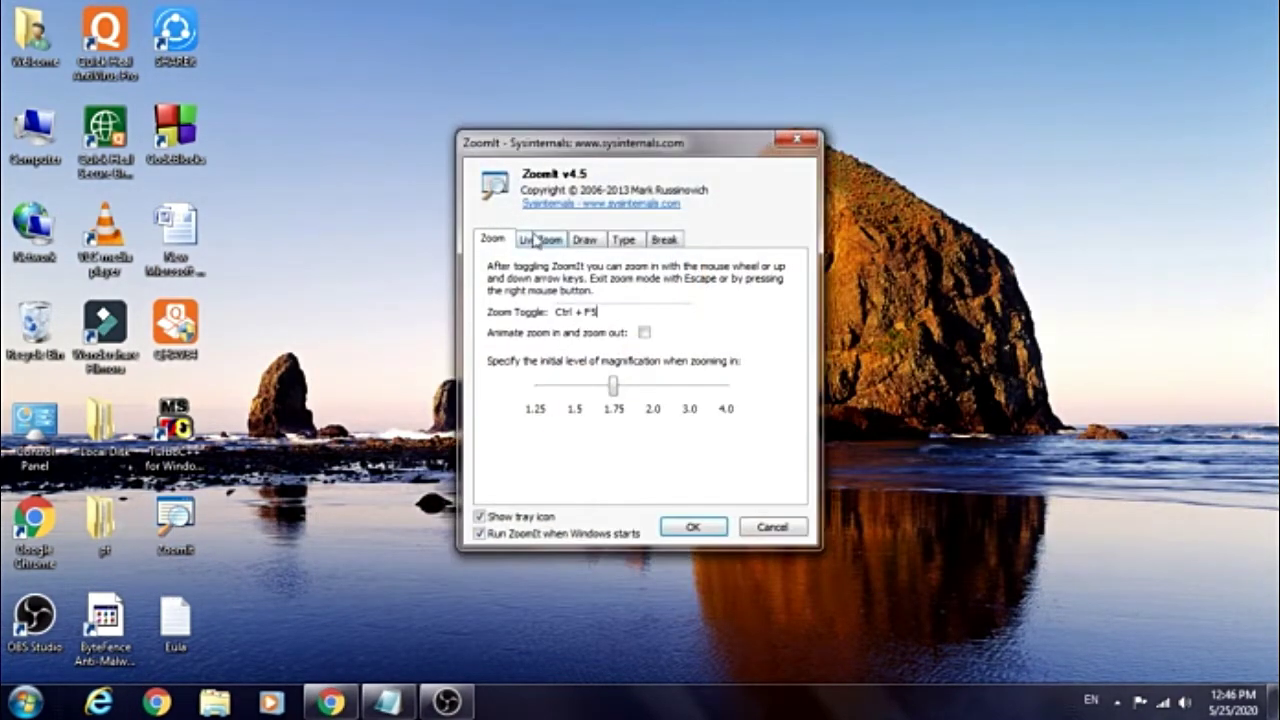
{"action": "left_click", "coordinate": [537, 240]}
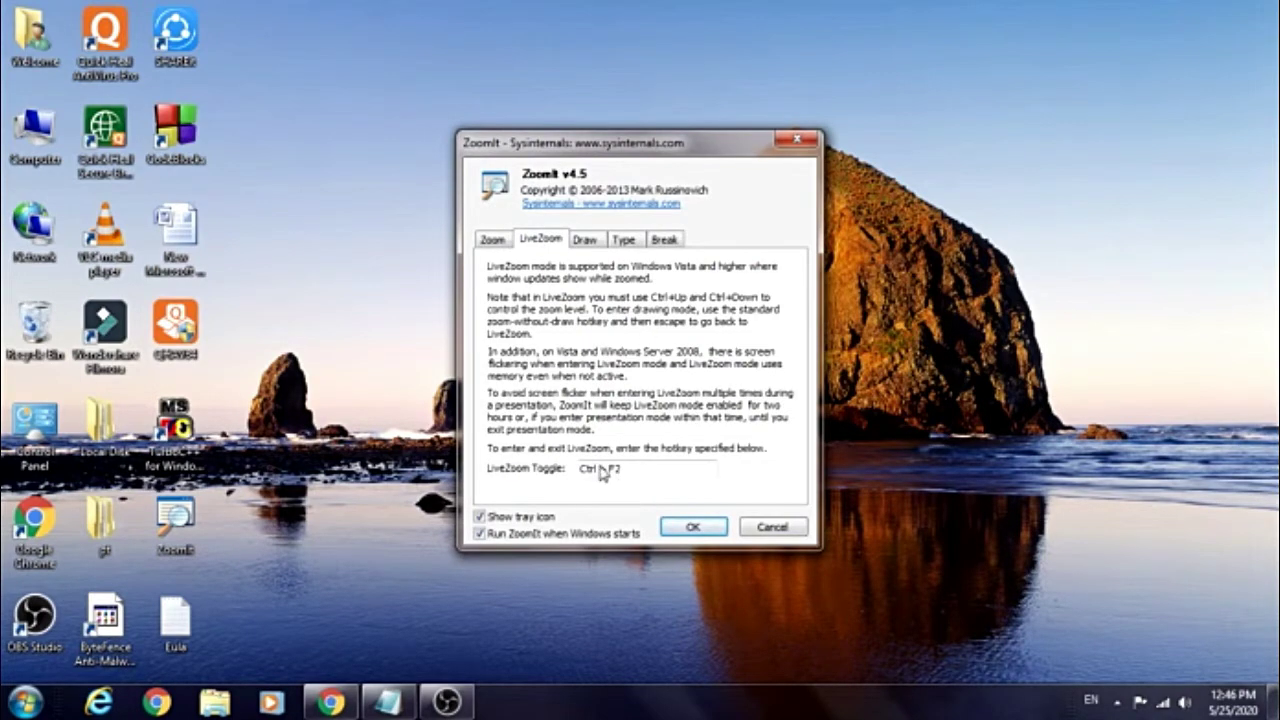
{"action": "left_click", "coordinate": [694, 528]}
Add a "Step:-(8)" entry to the Notepad notes reading "when you press ctrl+f2, the cursor will also appear with the zoom."
{"action": "left_click", "coordinate": [388, 702]}
{"action": "key", "text": "Return"}
{"action": "key", "text": "Return"}
{"action": "type", "text": "Step:-(8)"}
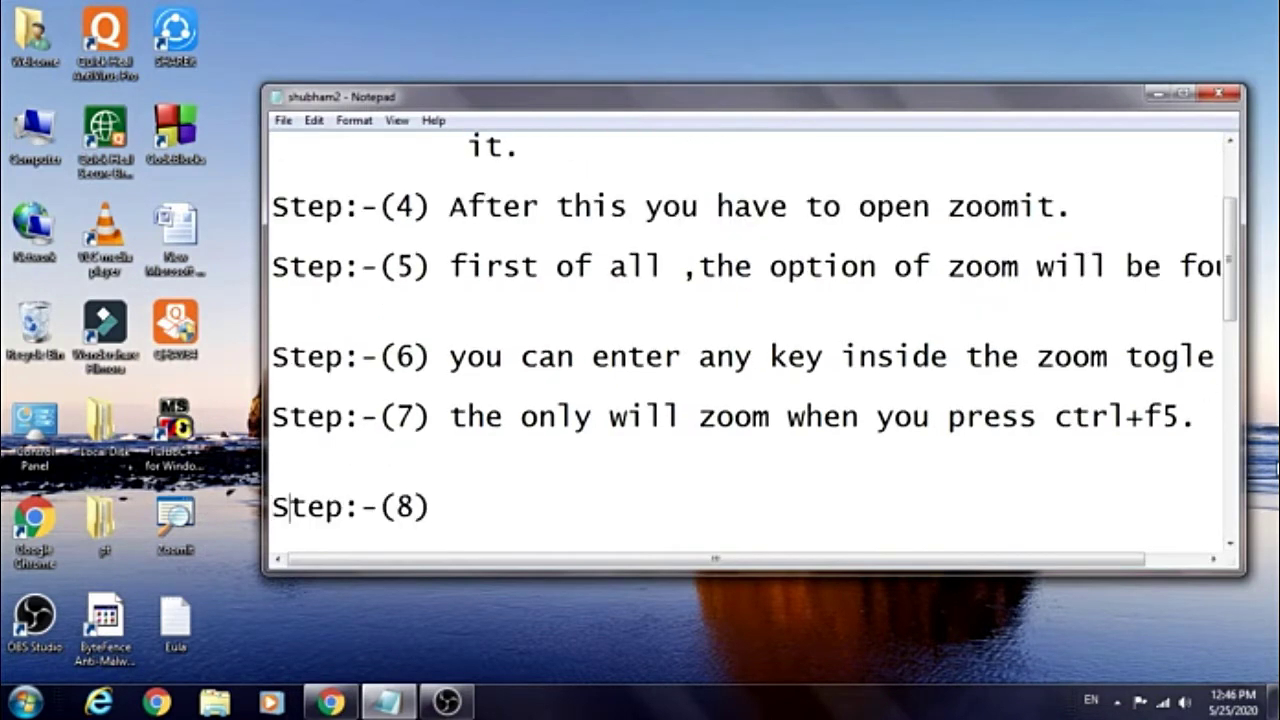
{"action": "type", "text": "whe"}
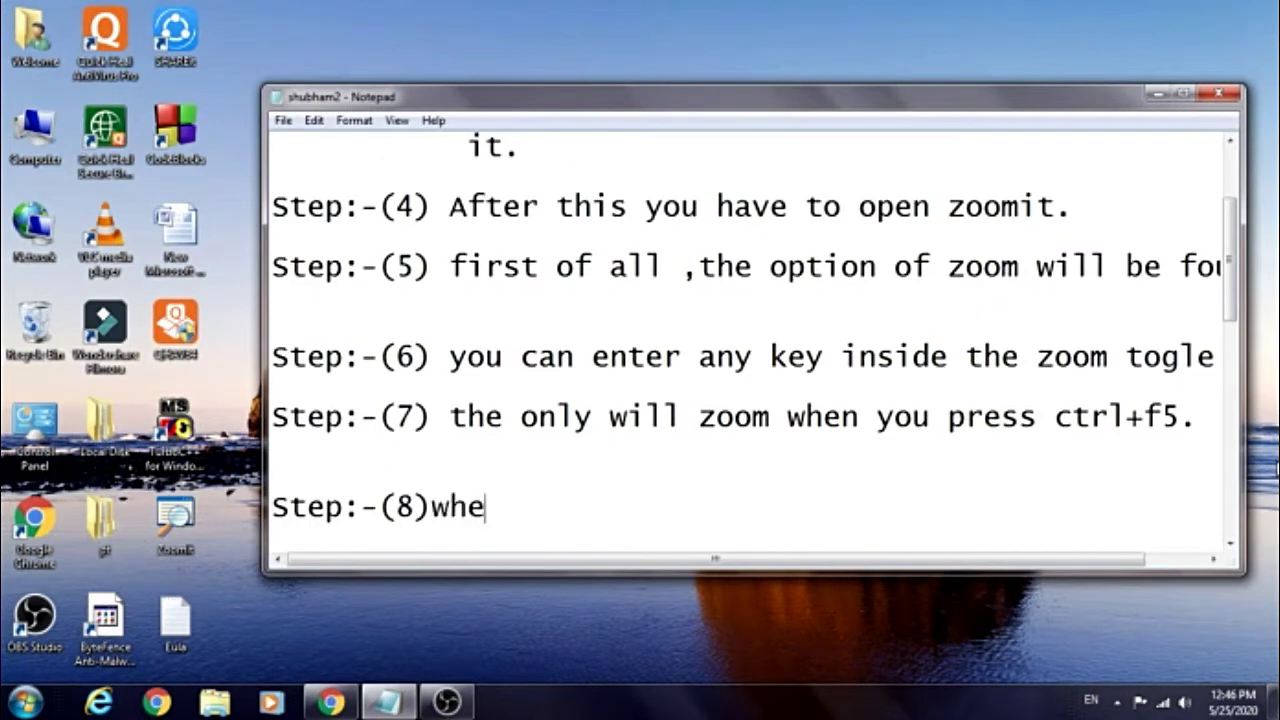
{"action": "type", "text": "n you press "}
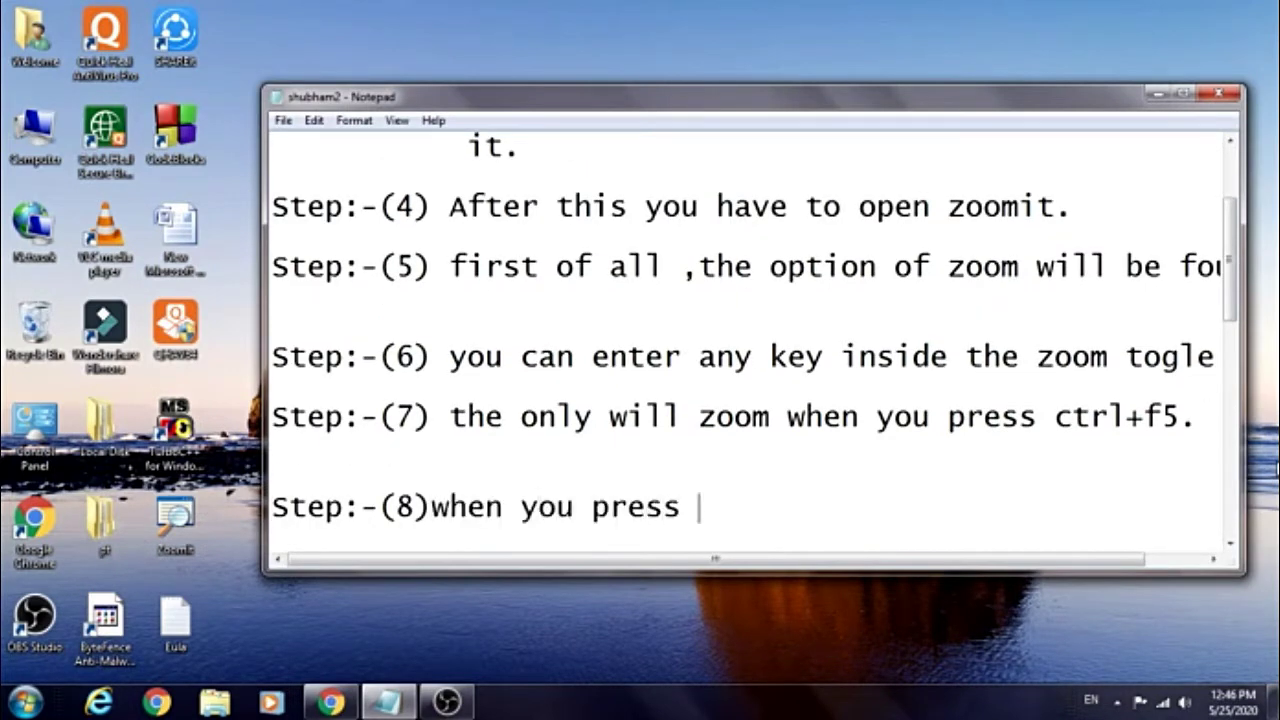
{"action": "type", "text": "ctrl+f2"}
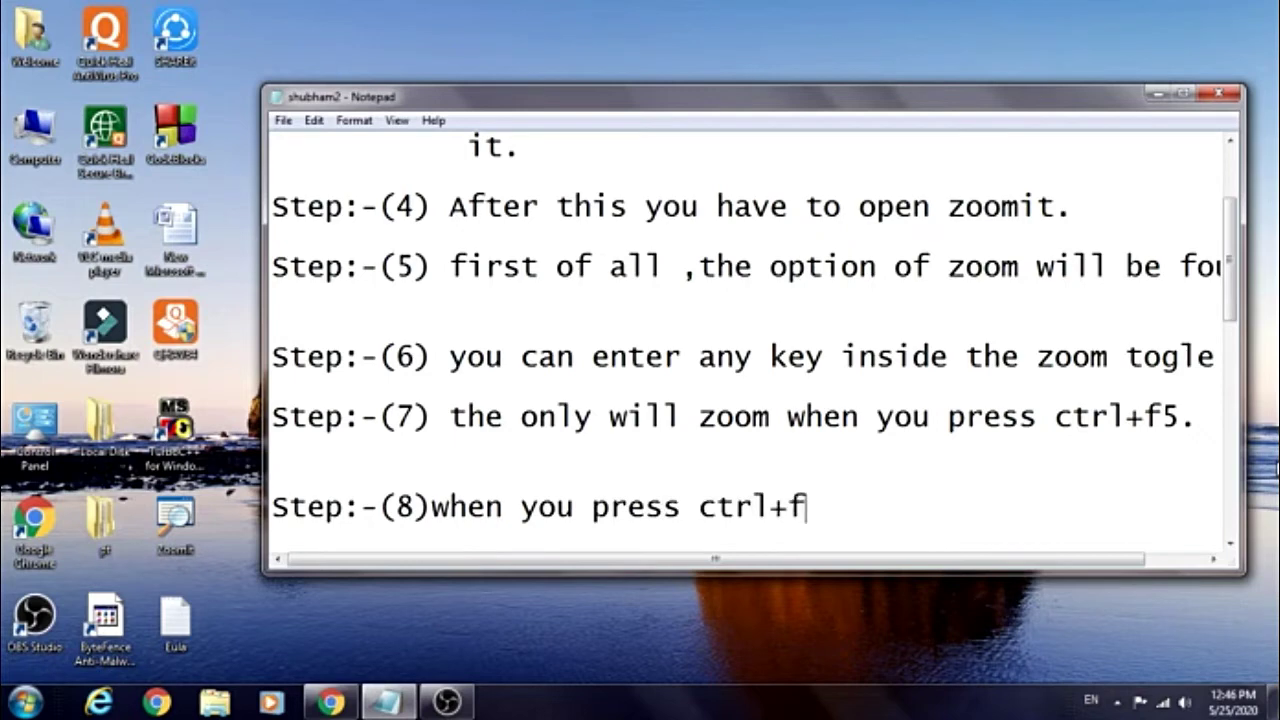
{"action": "type", "text": "he "}
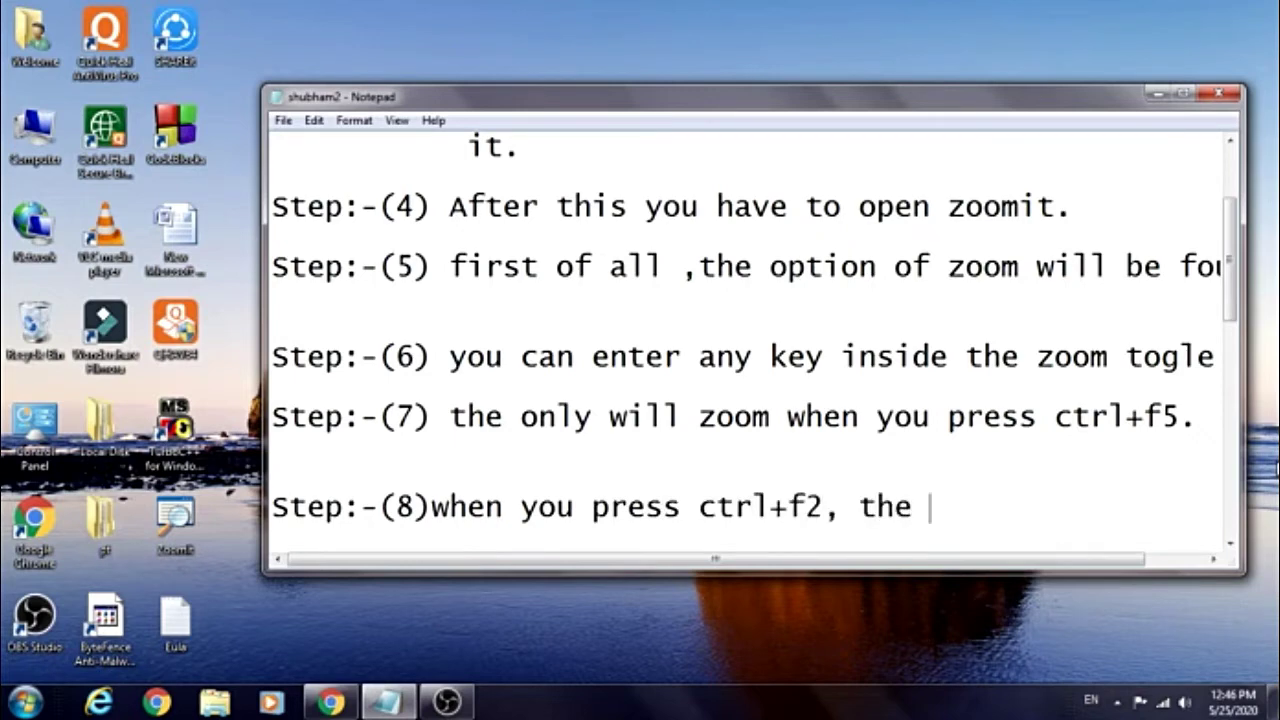
{"action": "type", "text": "cursor will also"}
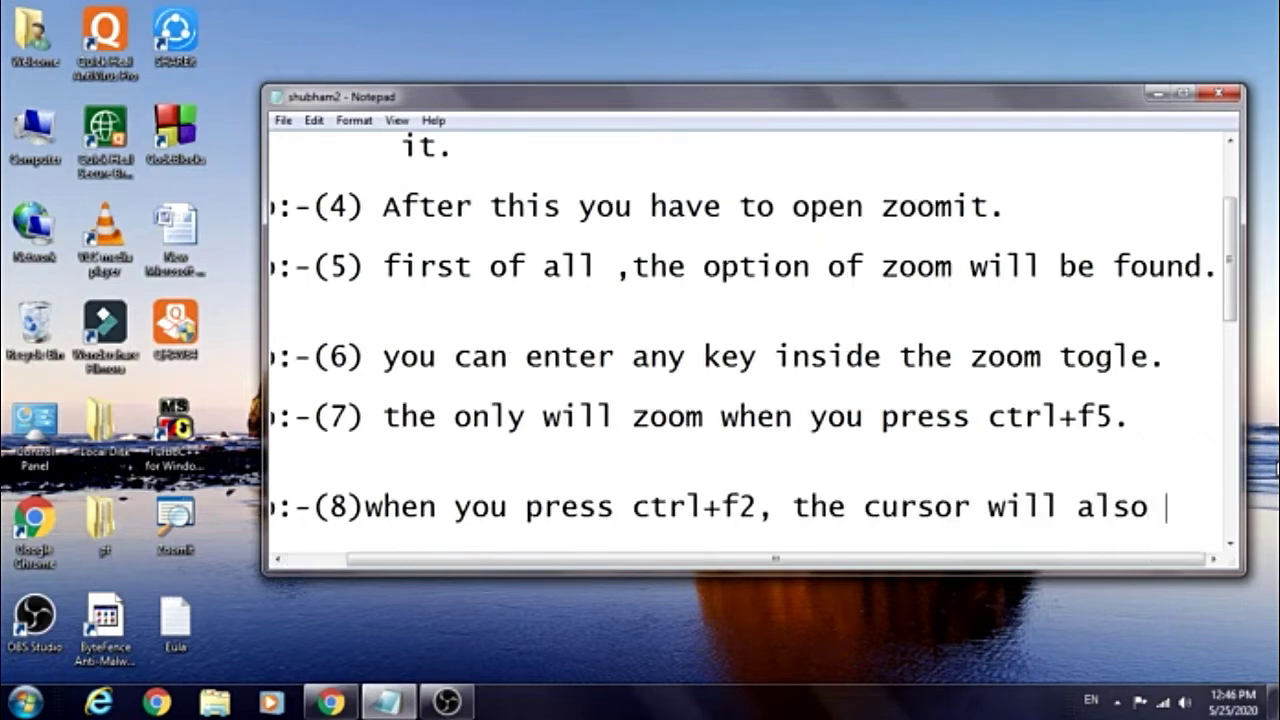
{"action": "key", "text": "Return"}
{"action": "type", "text": "appear "}
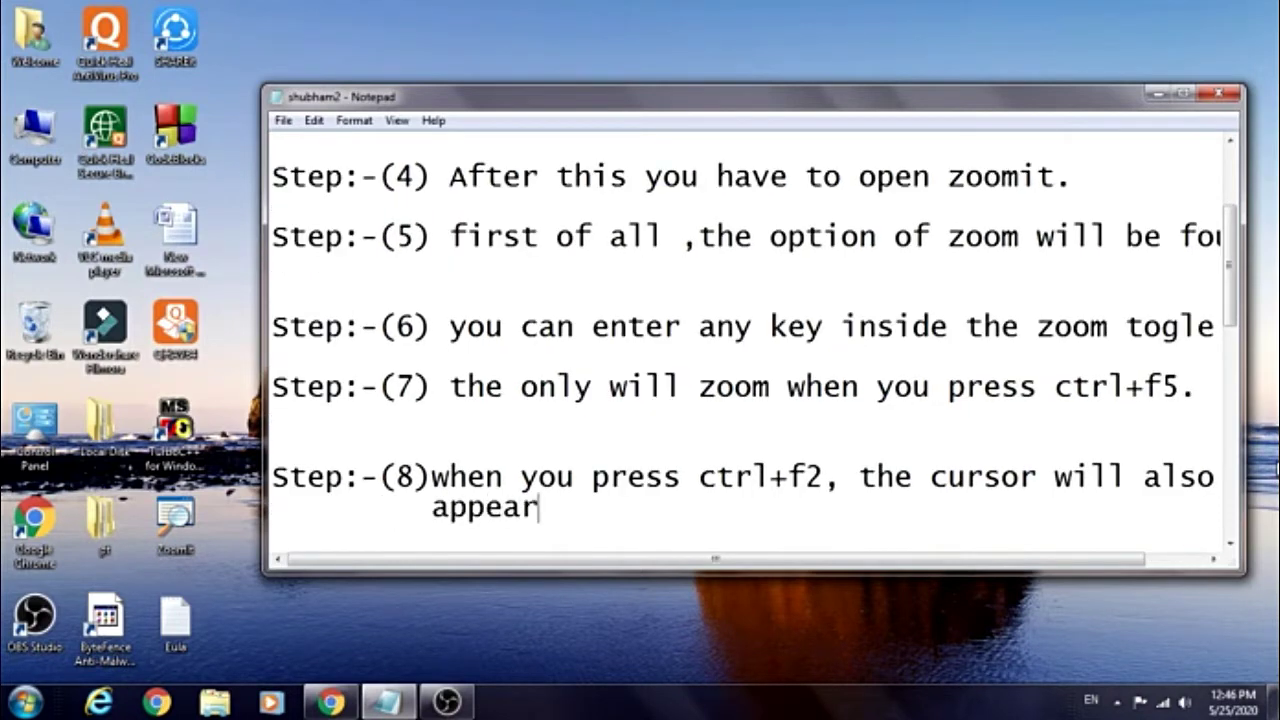
{"action": "type", "text": "with the "}
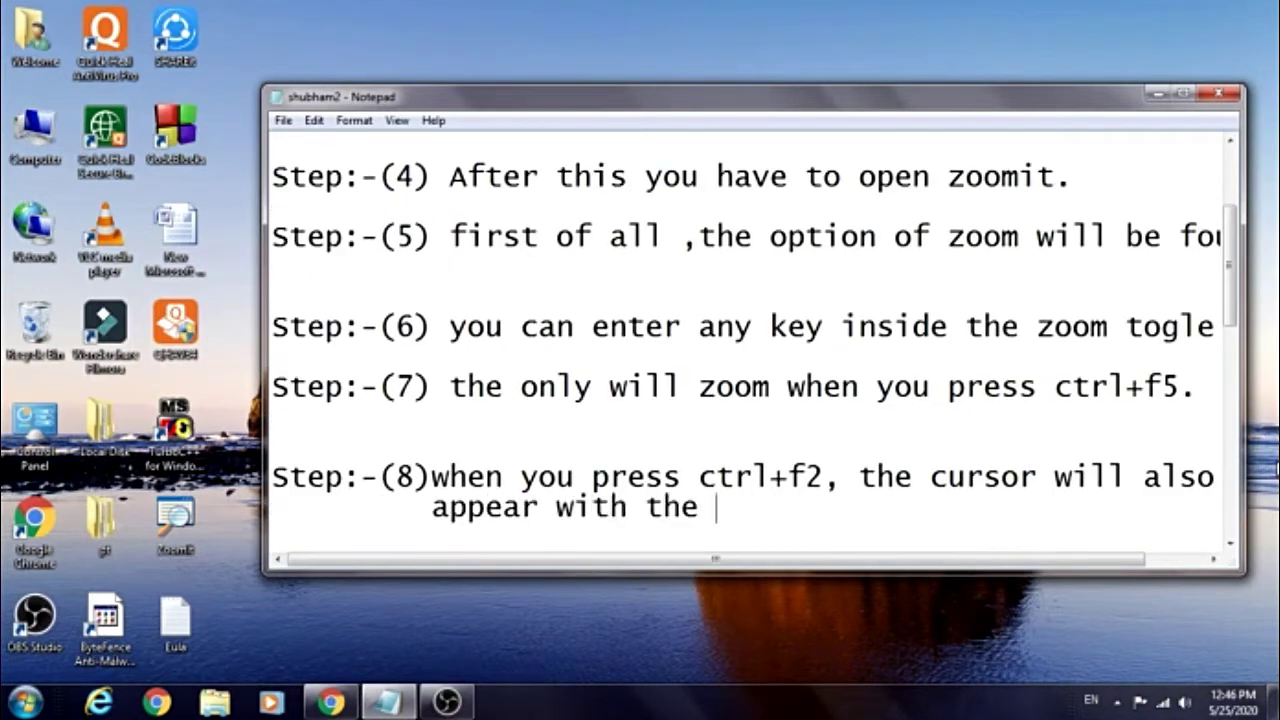
{"action": "type", "text": "zoom."}
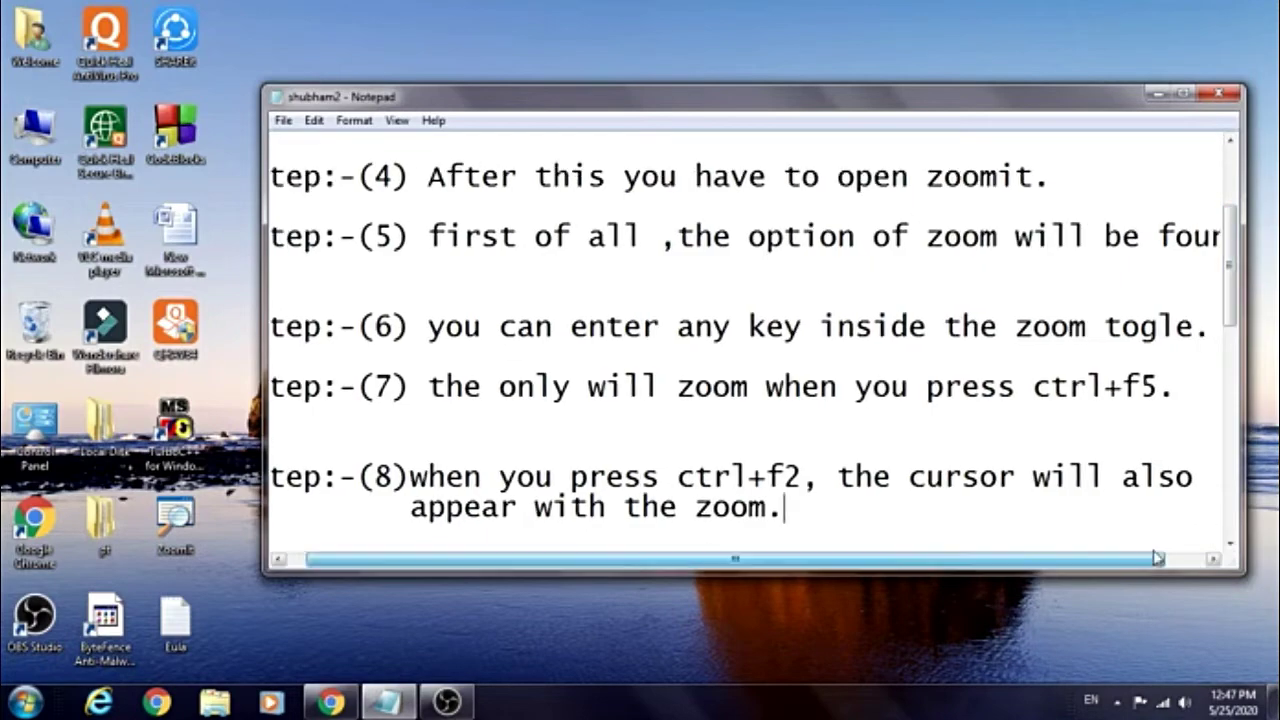
Minimize the notes and reopen ZoomIt to review its LiveZoom toggle hotkey, accepting the settings
{"action": "left_click", "coordinate": [1160, 92]}
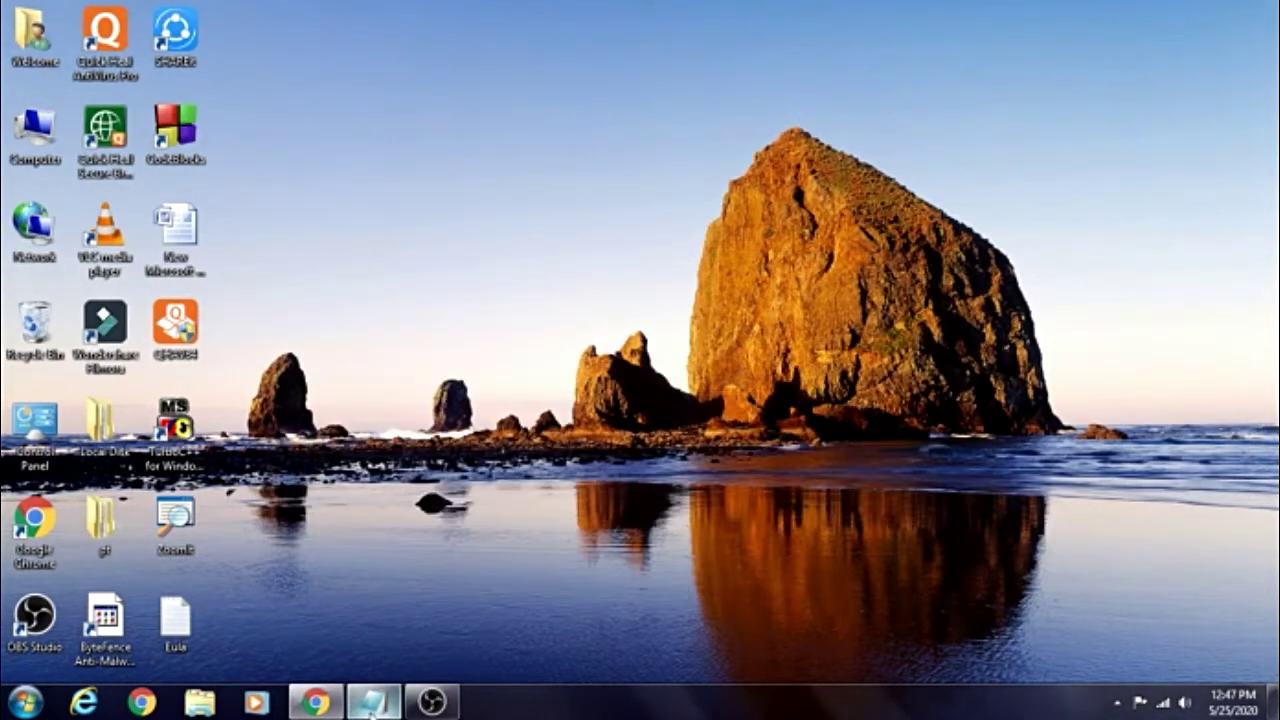
{"action": "double_click", "coordinate": [176, 530]}
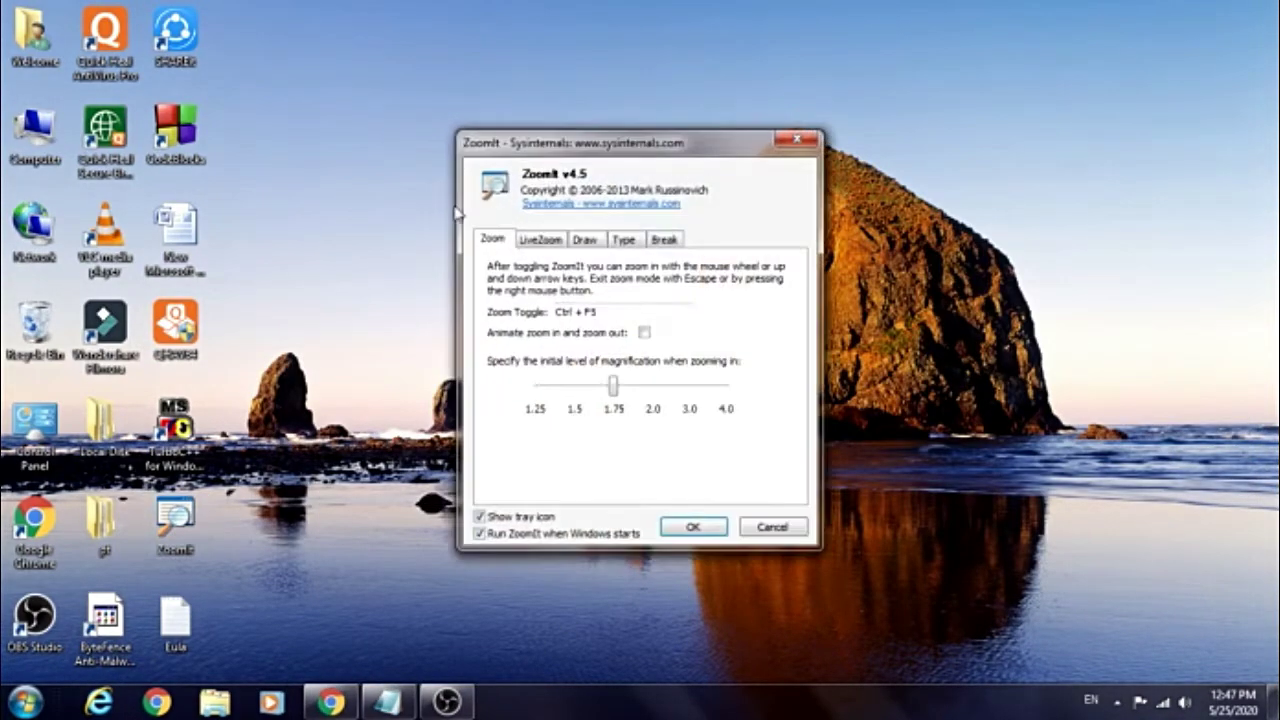
{"action": "left_click", "coordinate": [548, 241]}
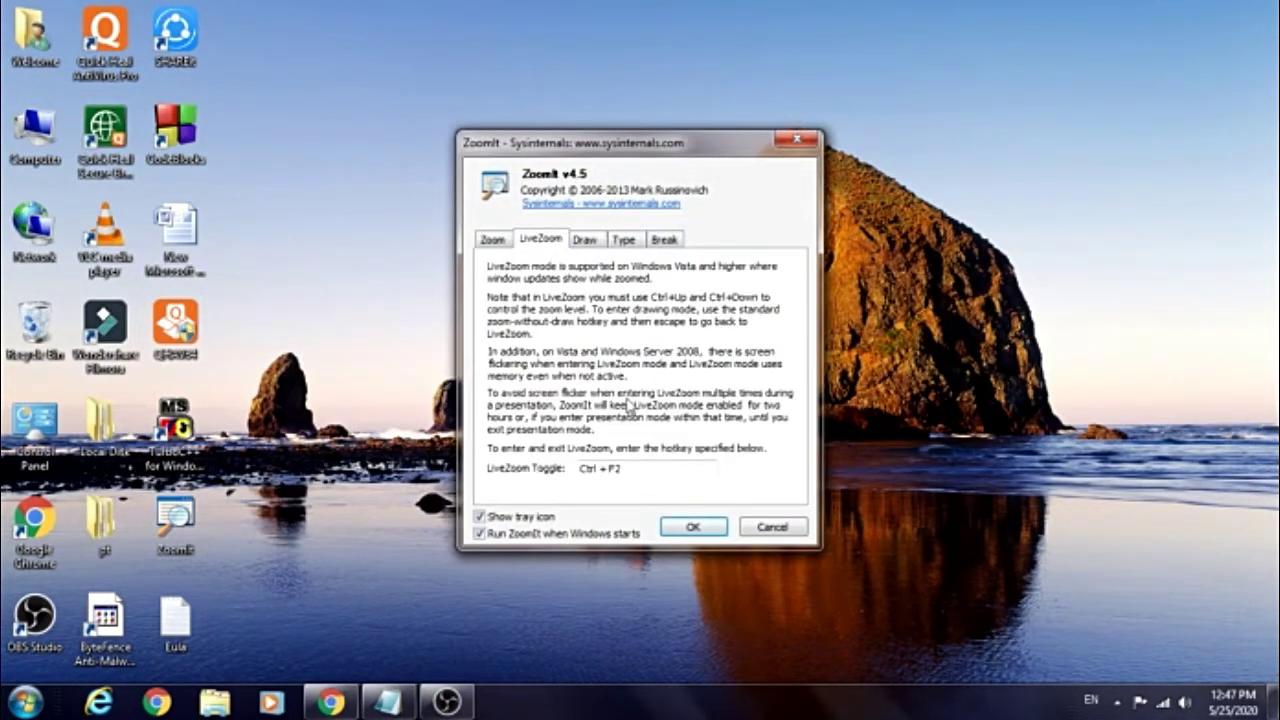
{"action": "left_click", "coordinate": [690, 526]}
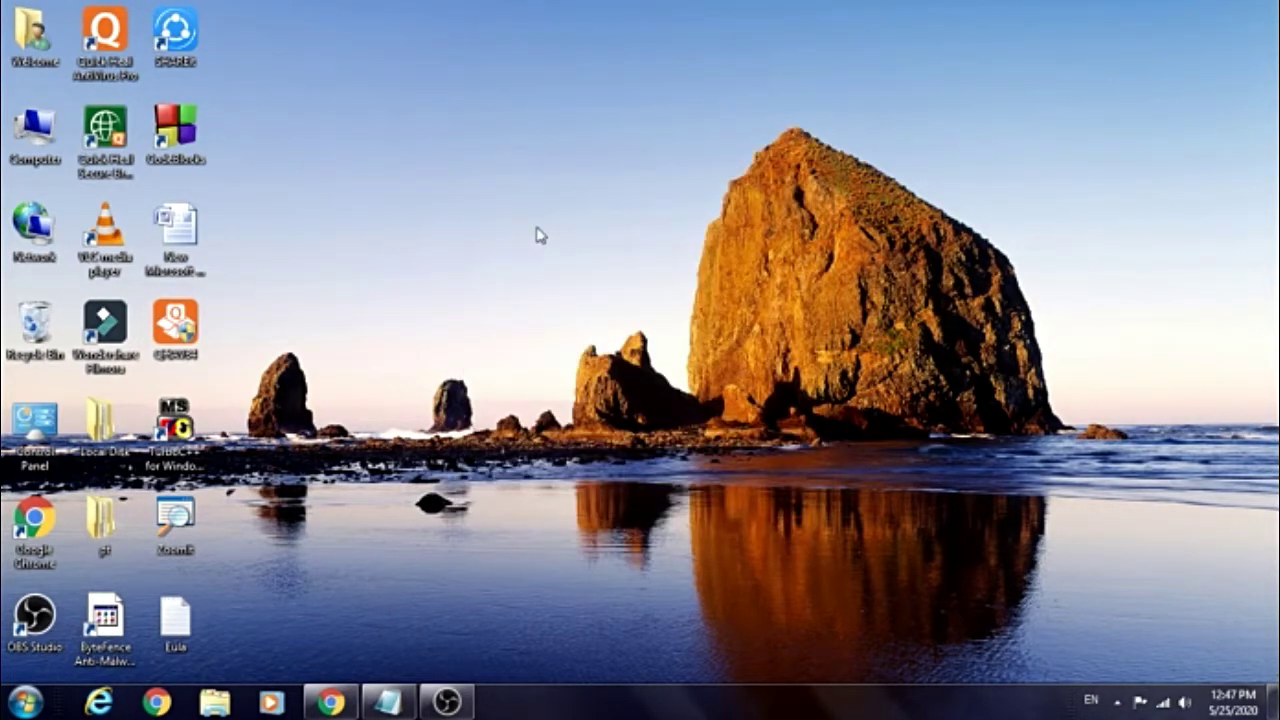
Demonstrate LiveZoom on the desktop by opening and accepting the ZoomIt settings while magnified, looking around, and exiting the zoom
{"action": "key", "text": "ctrl+4"}
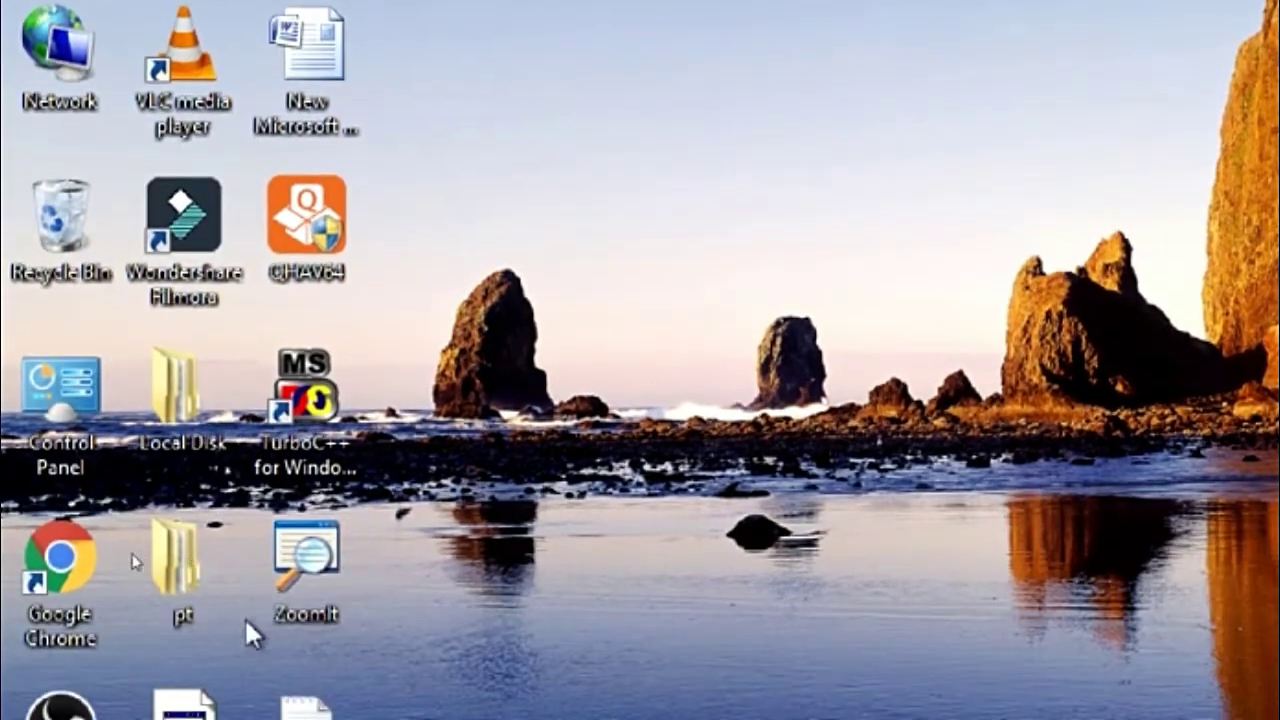
{"action": "double_click", "coordinate": [321, 562]}
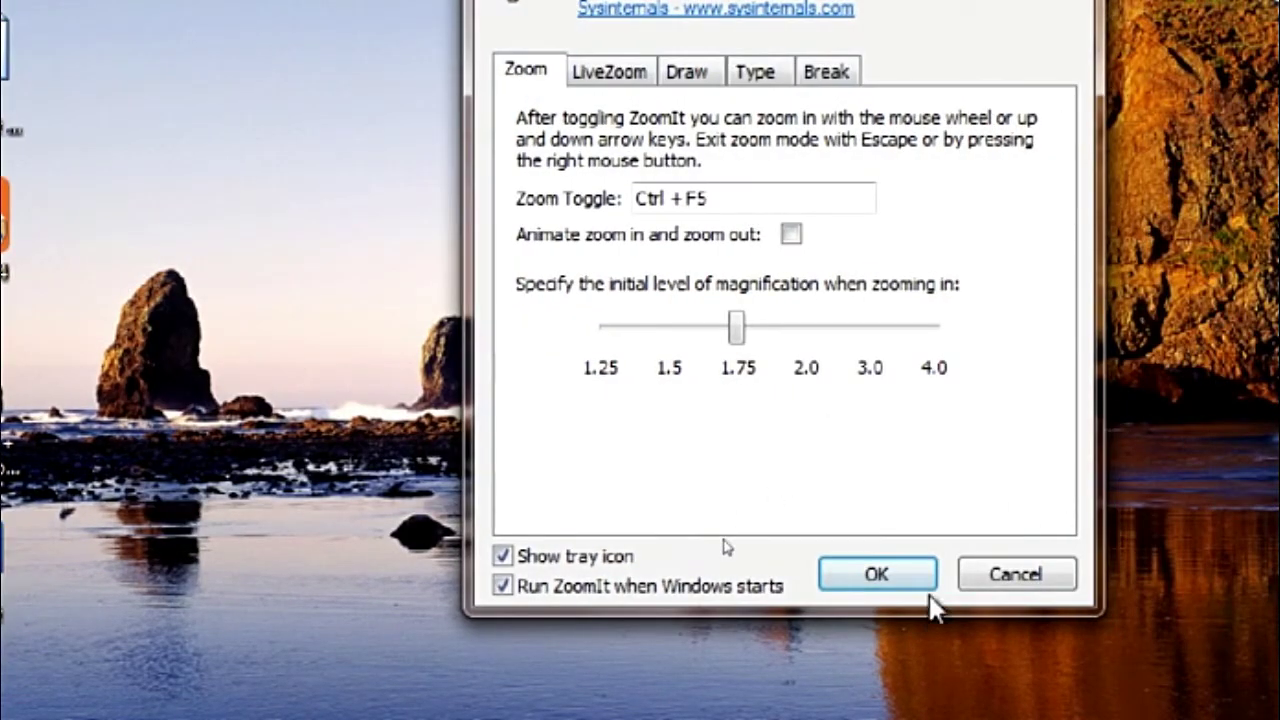
{"action": "left_click", "coordinate": [881, 570]}
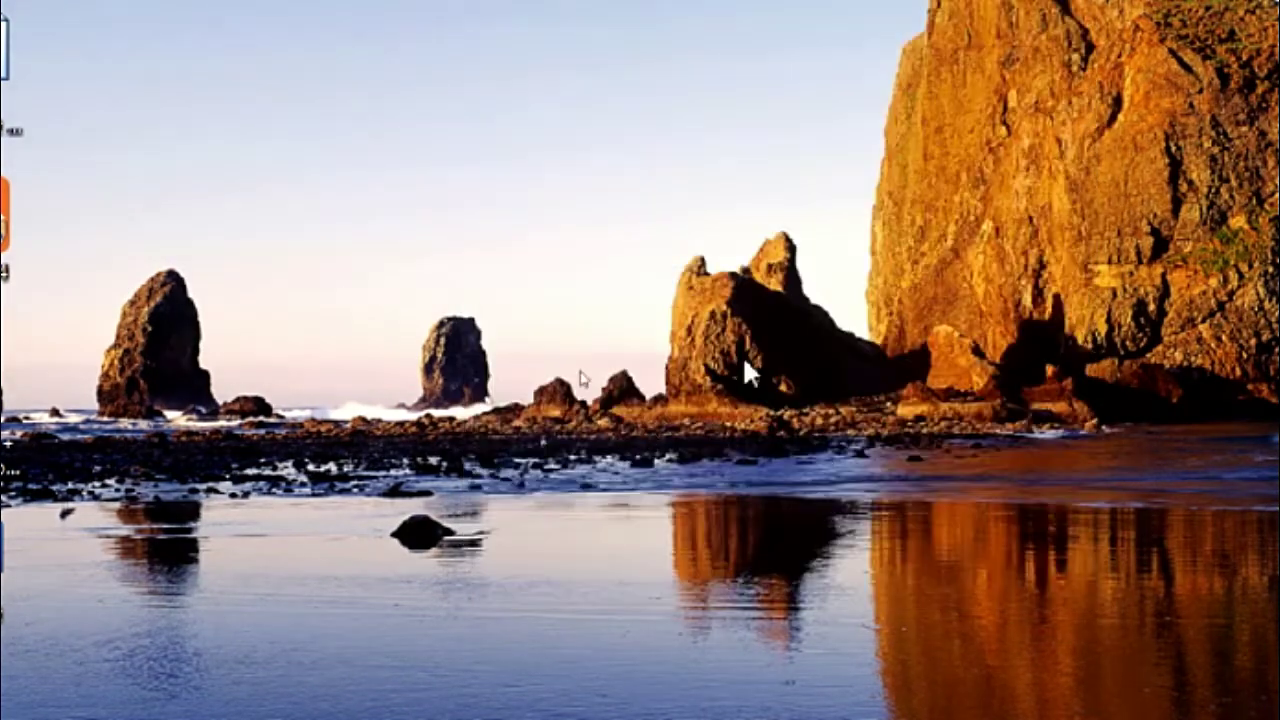
{"action": "key", "text": "ctrl+4"}
{"action": "key", "text": "ctrl+4"}
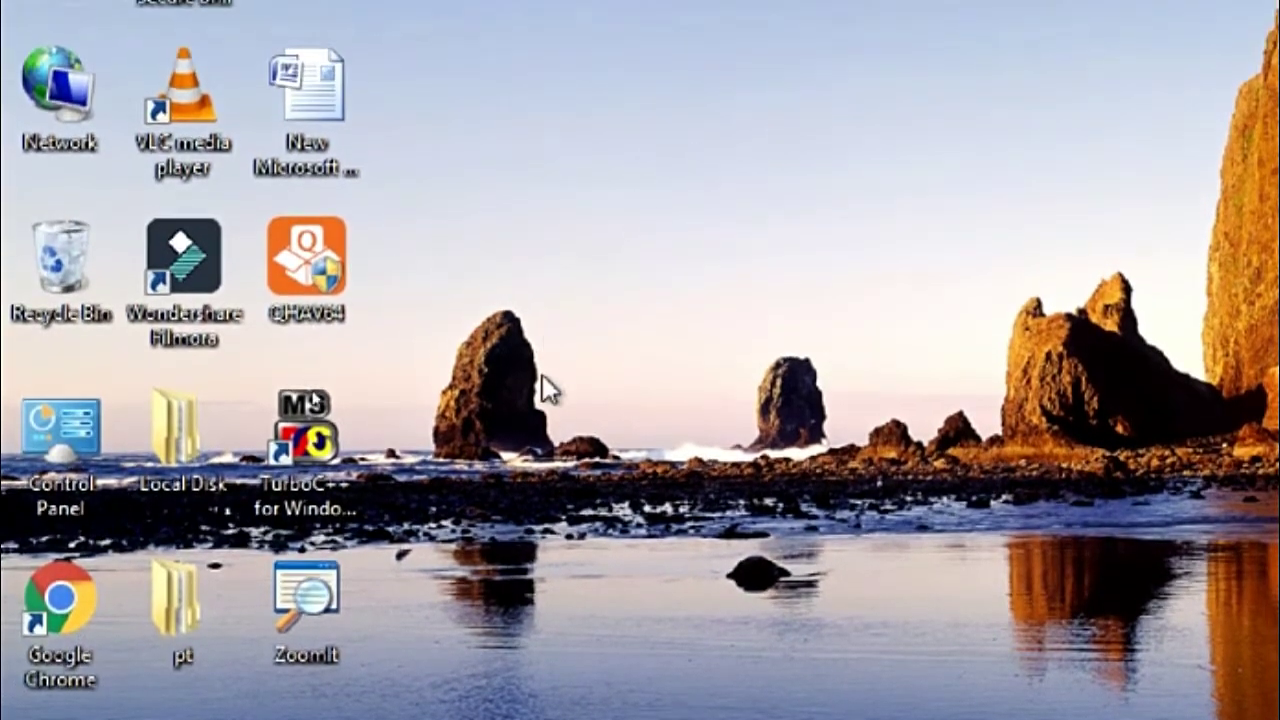
{"action": "key", "text": "ctrl+4"}
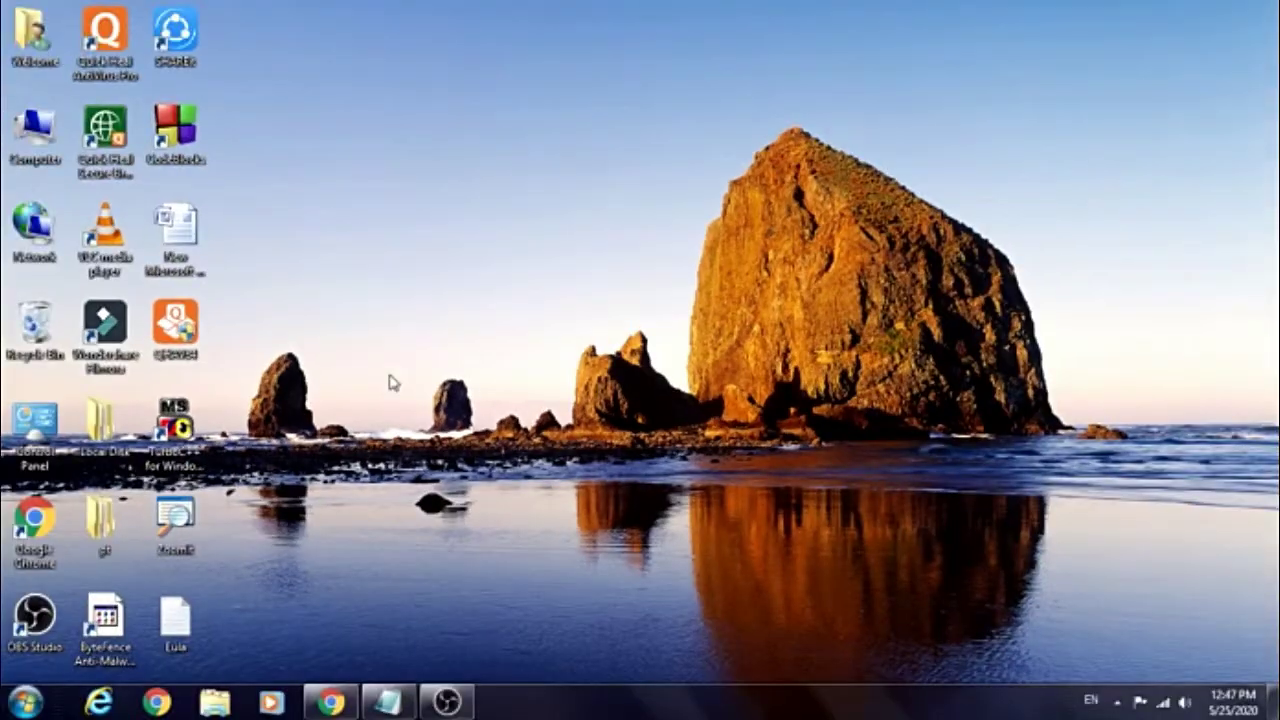
Start a "Step:-(9)" entry below Step (8) in the Notepad notes reading "you will be able to draw when you press"
{"action": "left_click", "coordinate": [388, 702]}
{"action": "key", "text": "Return"}
{"action": "key", "text": "Return"}
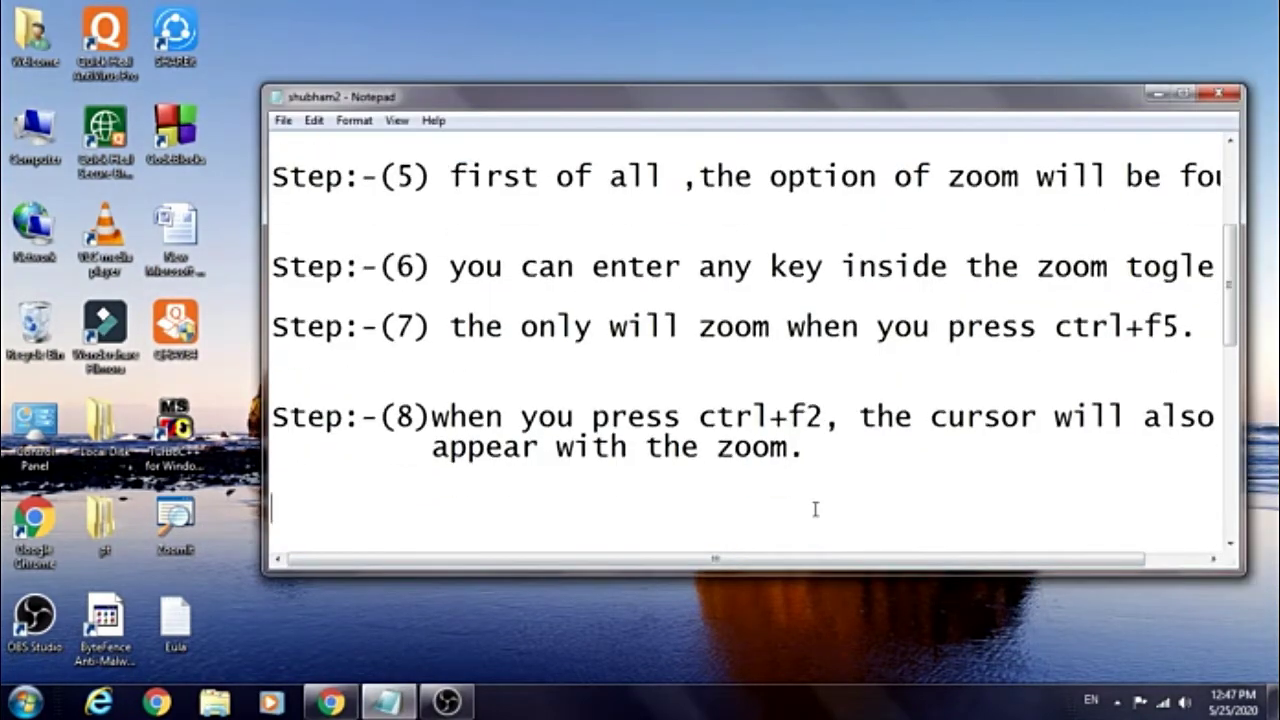
{"action": "type", "text": "Step:-(9)"}
{"action": "key", "text": "Left"}
{"action": "key", "text": "Left"}
{"action": "key", "text": "BackSpace"}
{"action": "type", "text": "you will "}
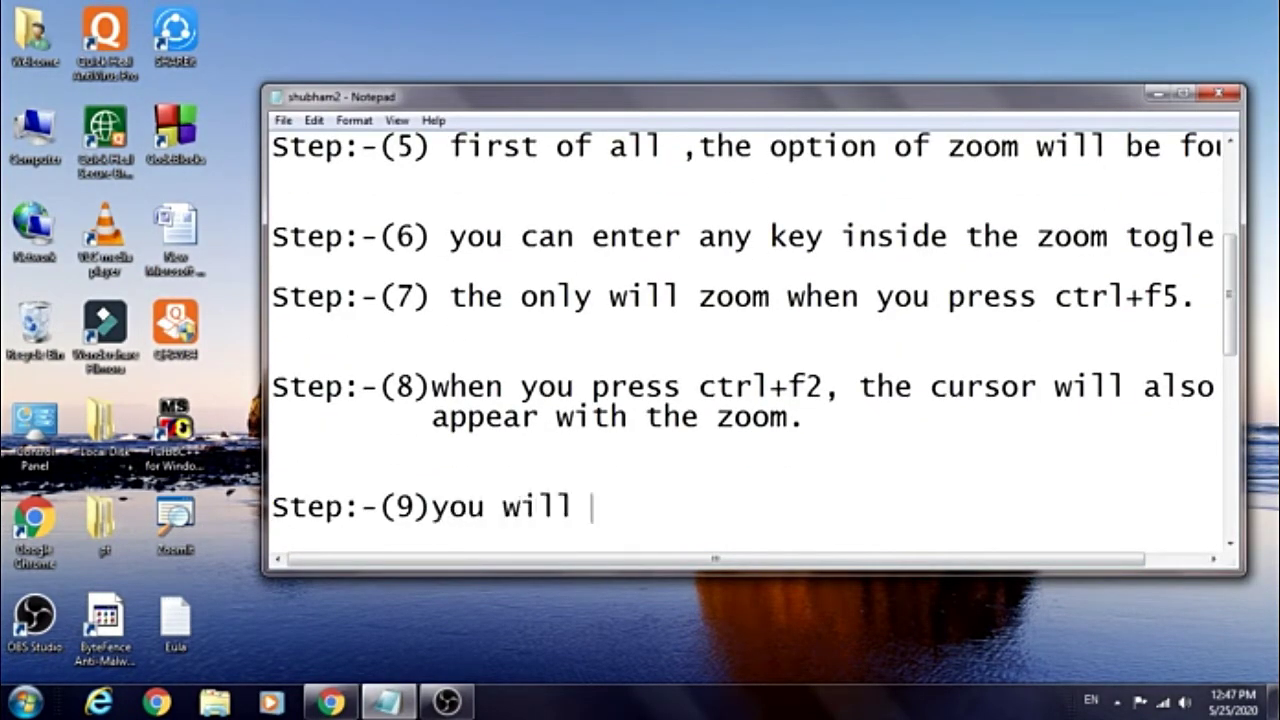
{"action": "type", "text": "be able to dr"}
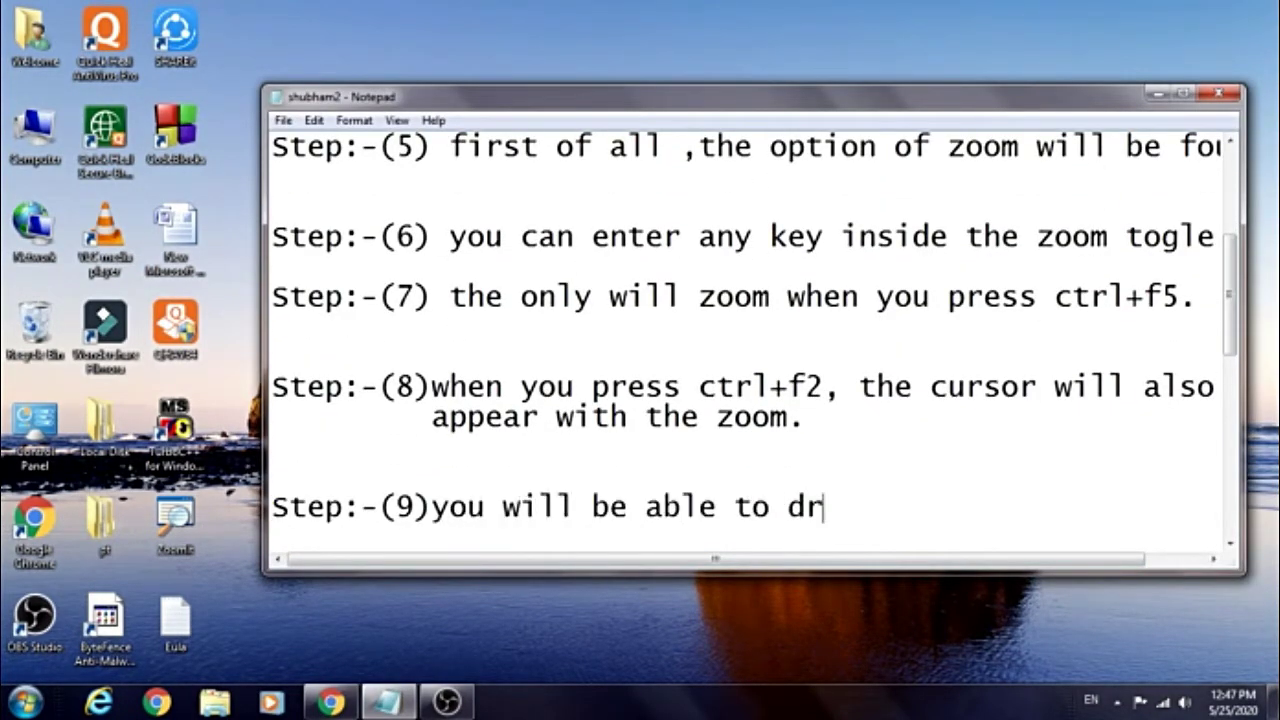
{"action": "type", "text": "aw when "}
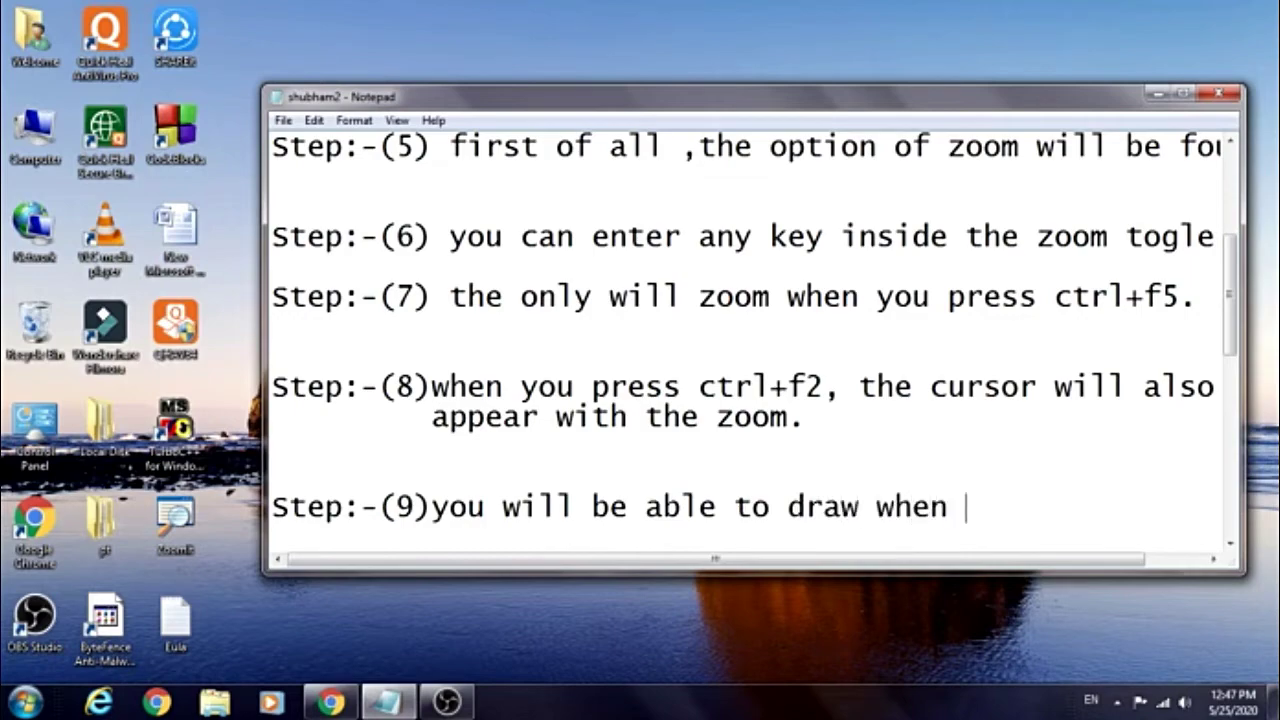
{"action": "type", "text": "you press"}
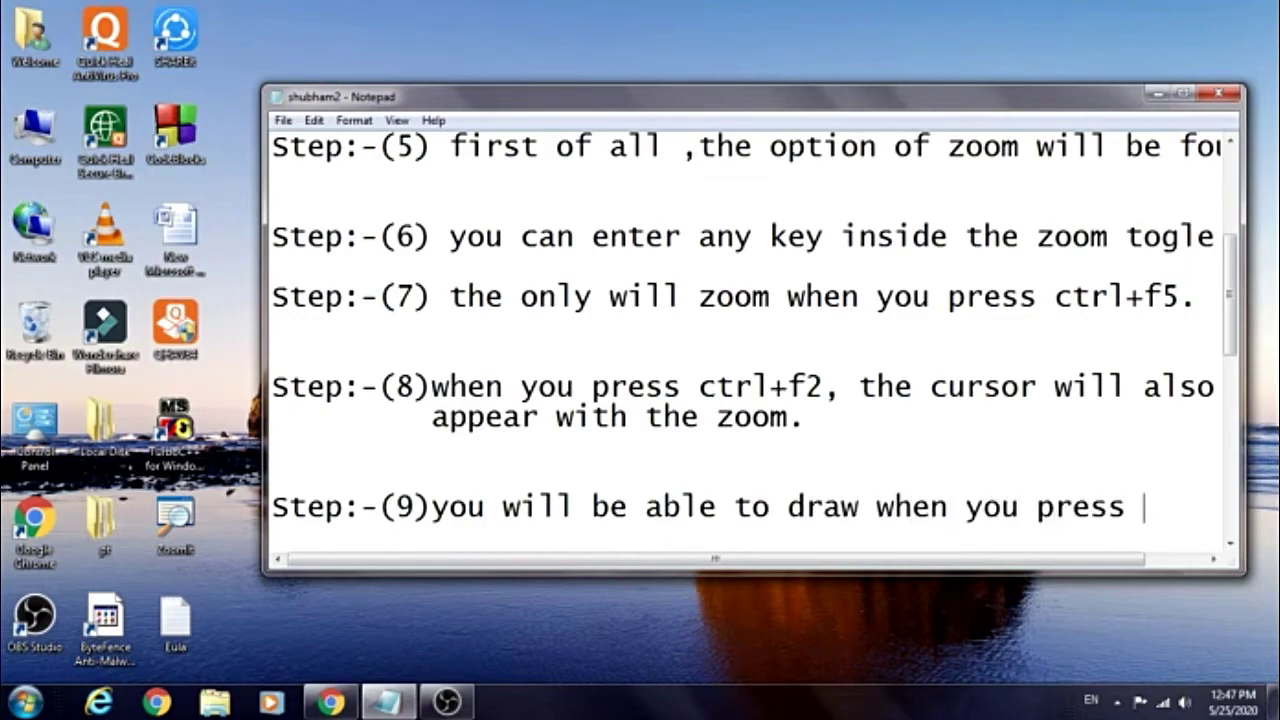
Minimize the notes and look up the hotkey for drawing without zoom in ZoomIt's Draw settings, then accept the dialog
{"action": "left_click", "coordinate": [1158, 93]}
{"action": "double_click", "coordinate": [175, 520]}
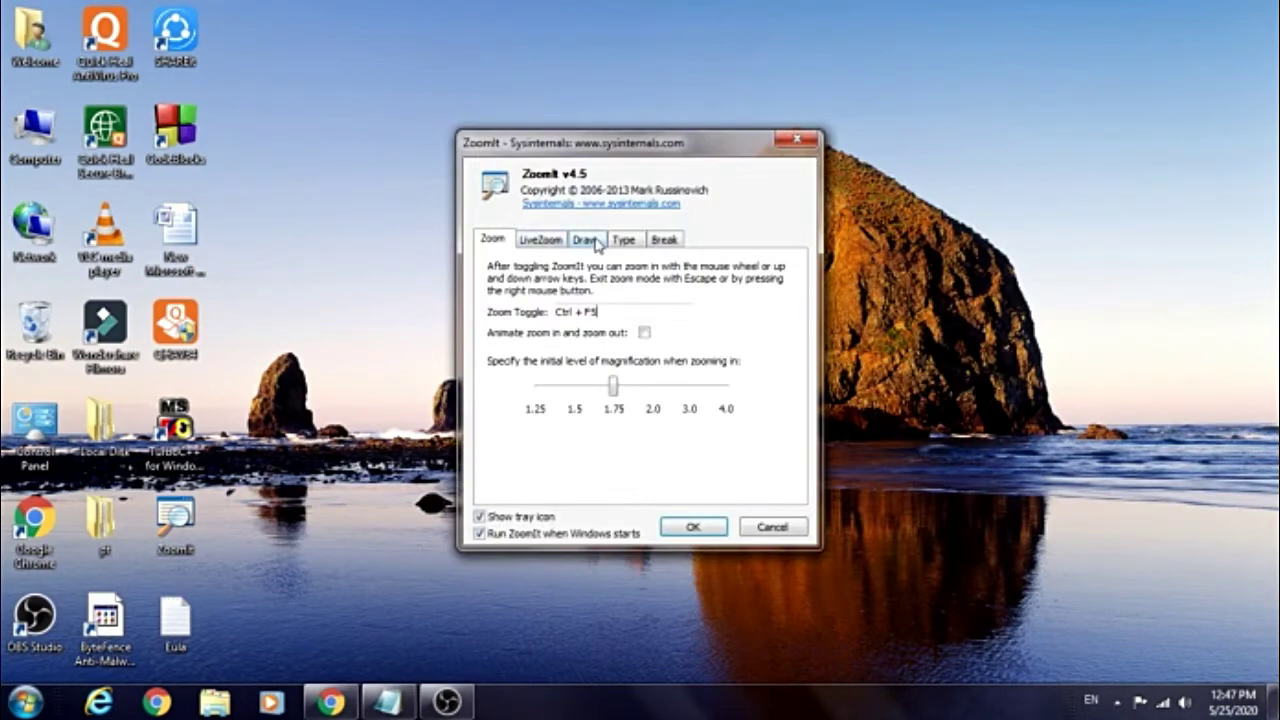
{"action": "left_click", "coordinate": [585, 240]}
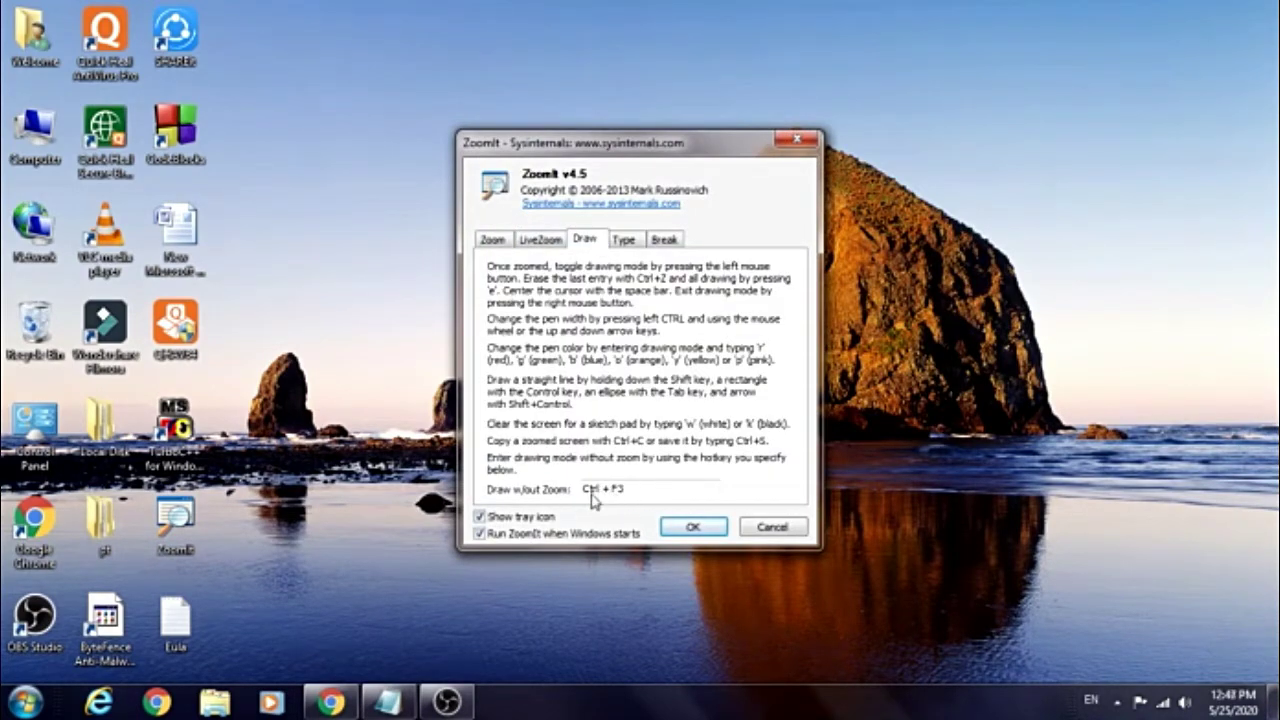
{"action": "left_click", "coordinate": [693, 527]}
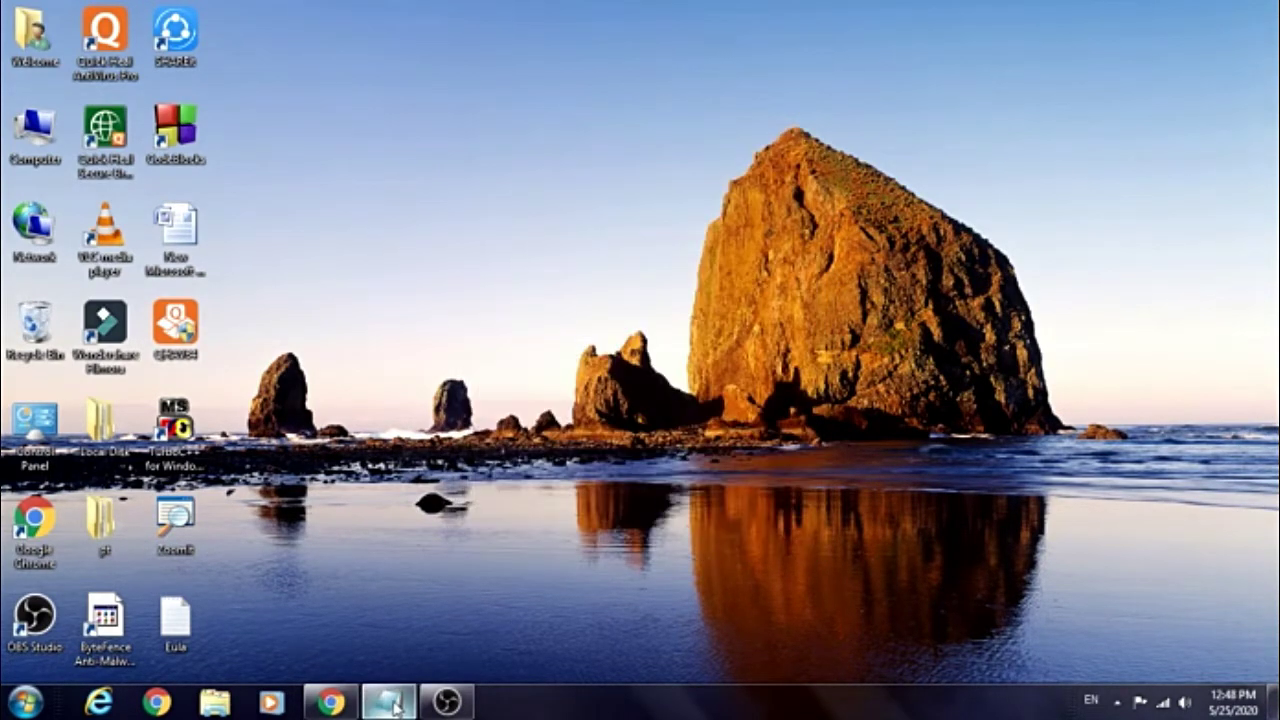
Complete the Step (9) entry in the Notepad notes with "ctrl+f3." on a new line
{"action": "left_click", "coordinate": [390, 703]}
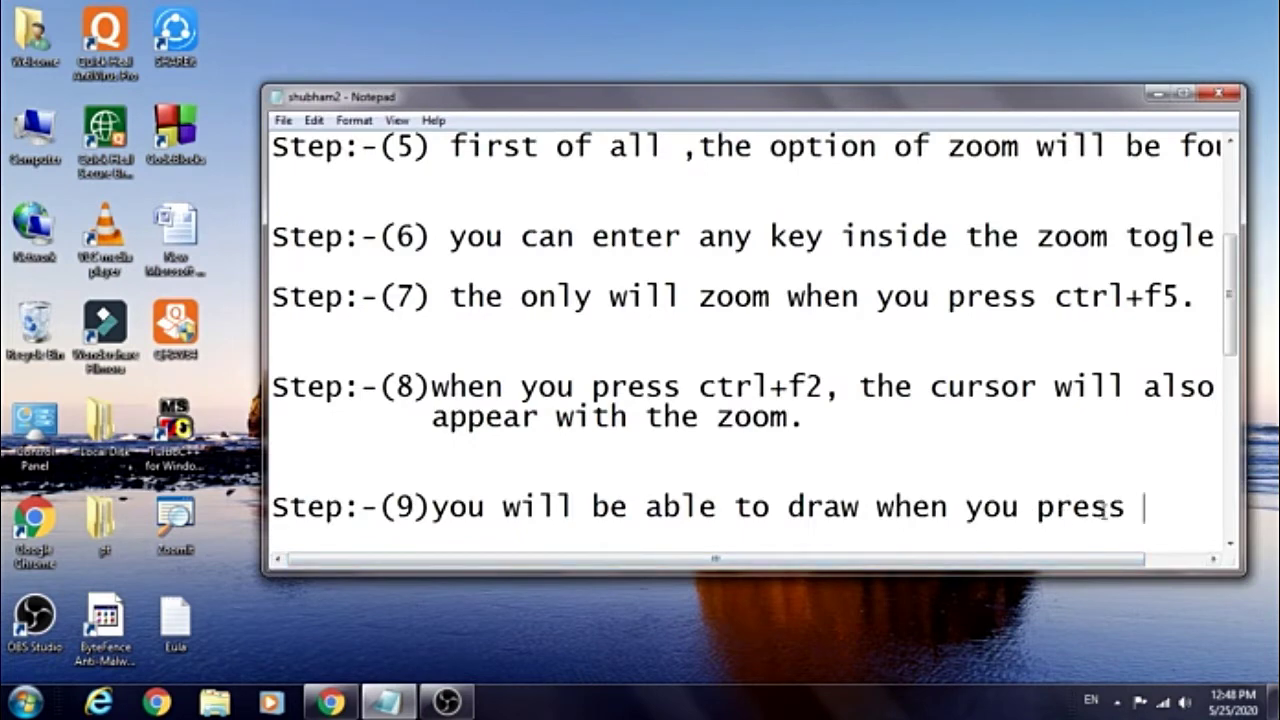
{"action": "type", "text": "ct"}
{"action": "key", "text": "BackSpace"}
{"action": "key", "text": "Return"}
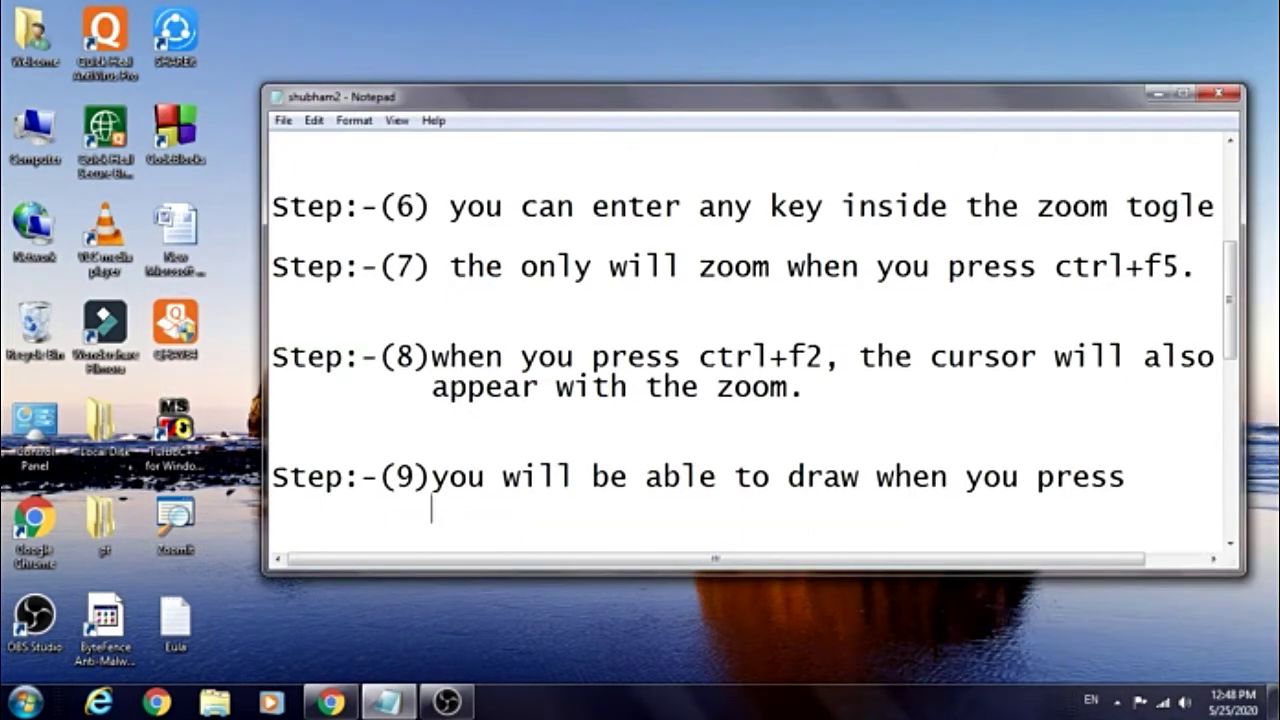
{"action": "type", "text": "ctrl+f3."}
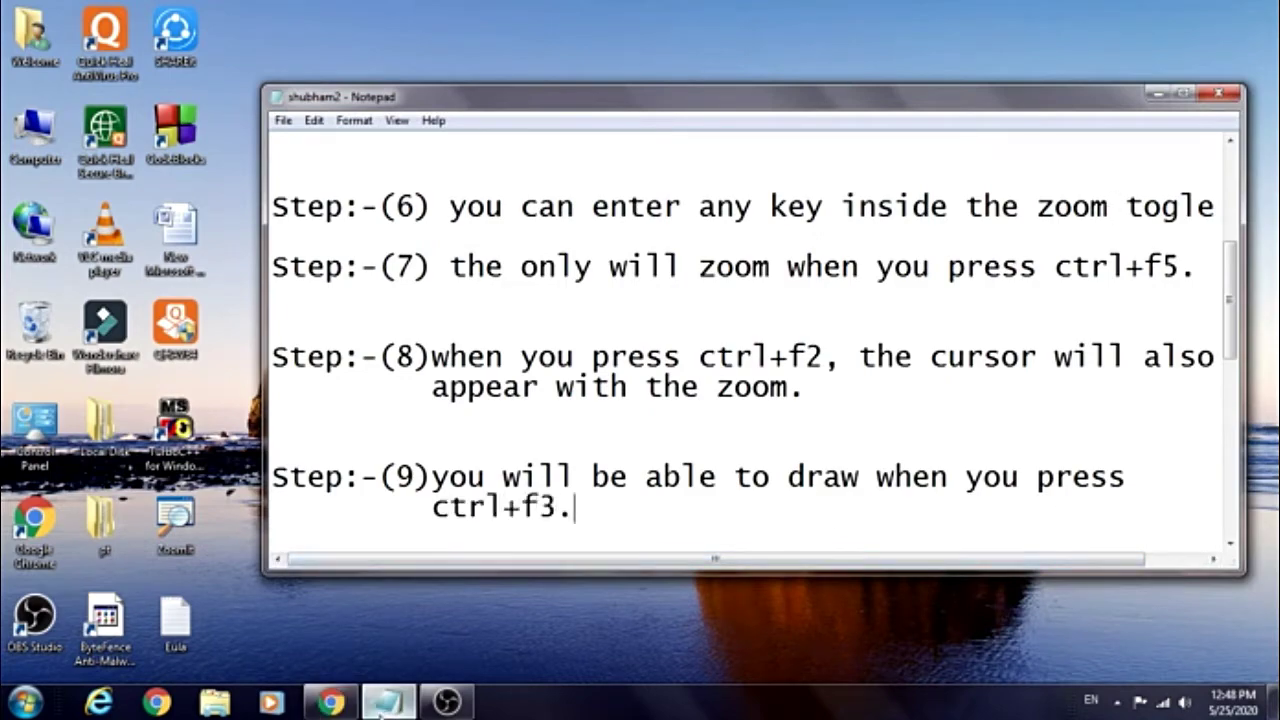
Minimize the notes, reopen ZoomIt to review its Draw instructions and hotkey, and accept the settings
{"action": "left_click", "coordinate": [1158, 93]}
{"action": "double_click", "coordinate": [175, 520]}
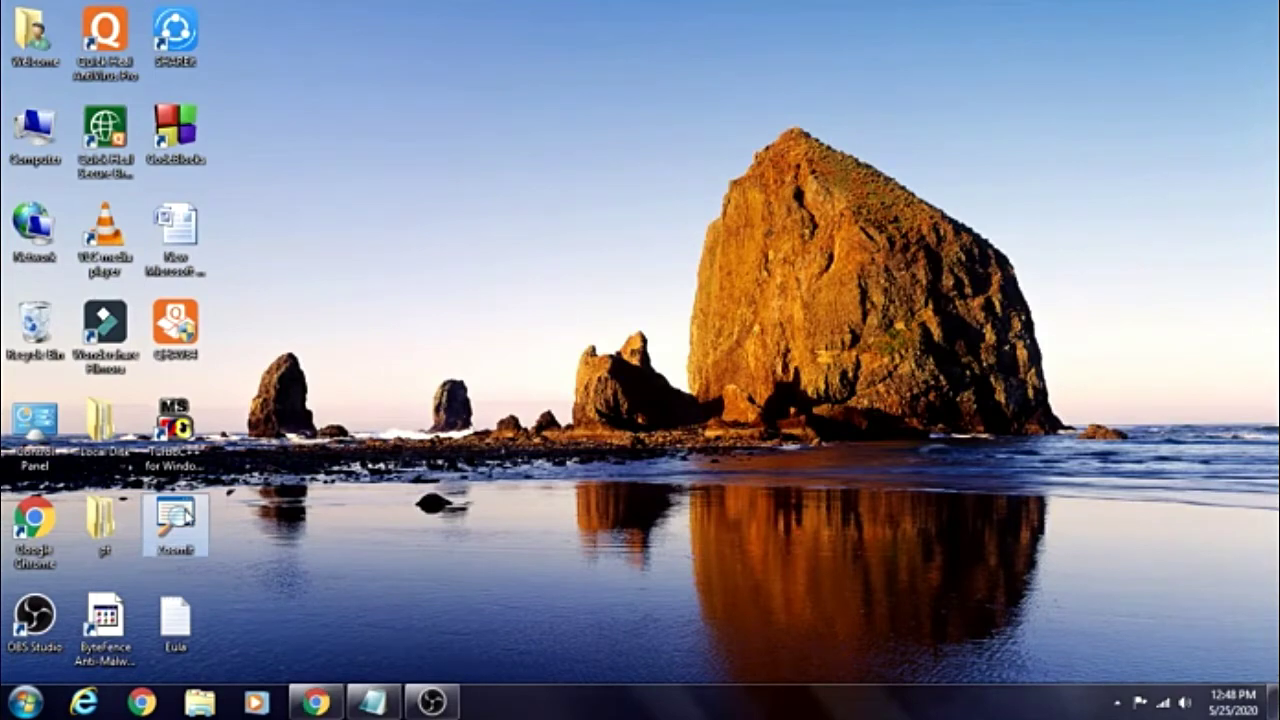
{"action": "left_click", "coordinate": [595, 238]}
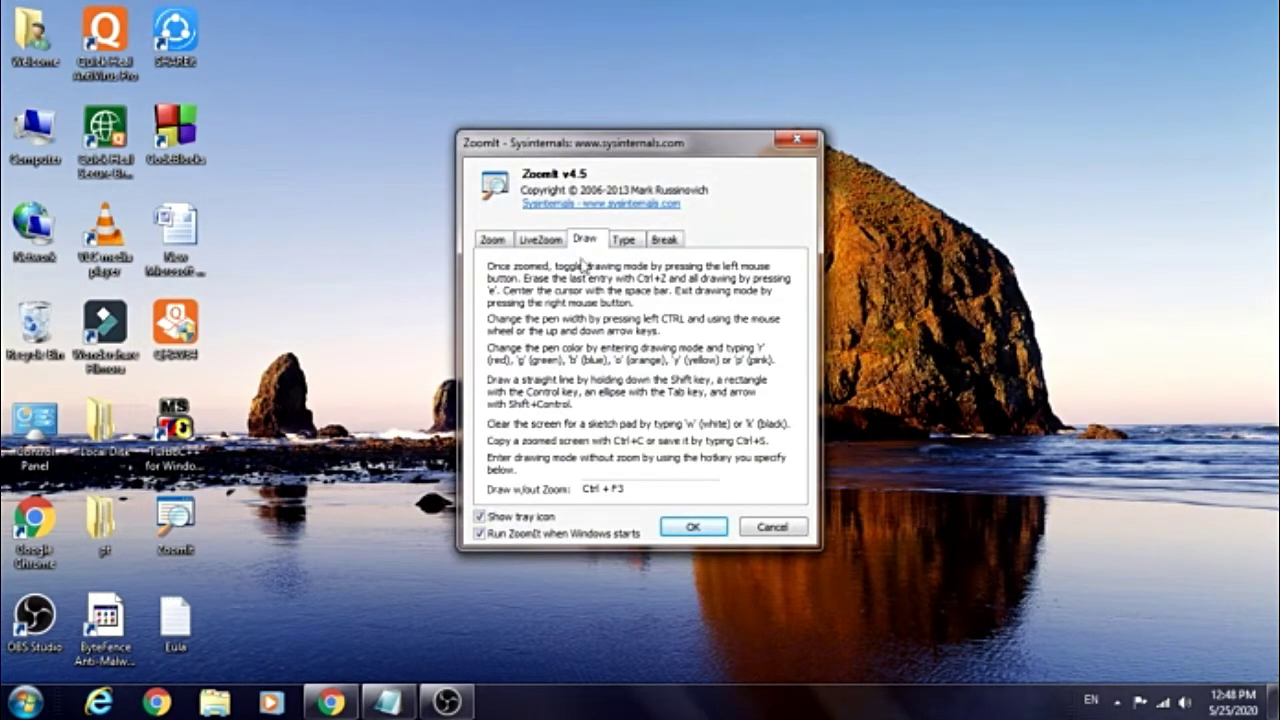
{"action": "left_click", "coordinate": [693, 527]}
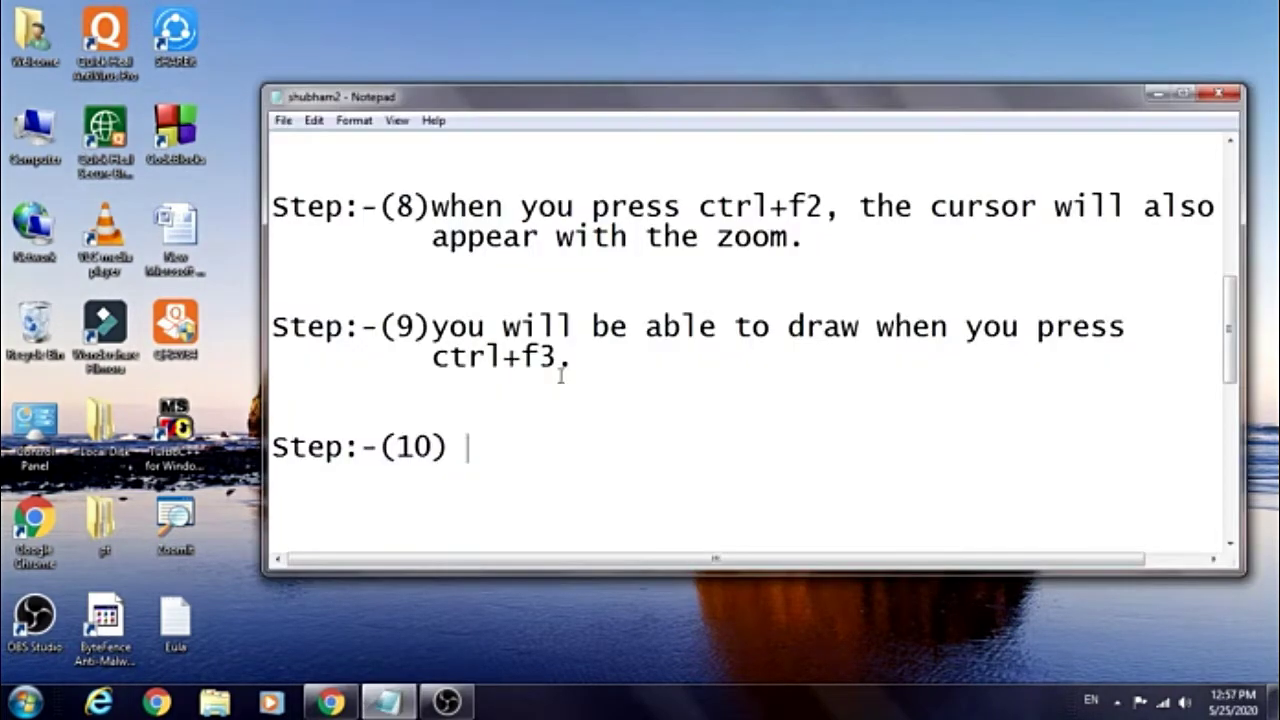
Write "SO first lets create a shape of rectangular" as the first line of Step (10) in the notes
{"action": "type", "text": "SO first"}
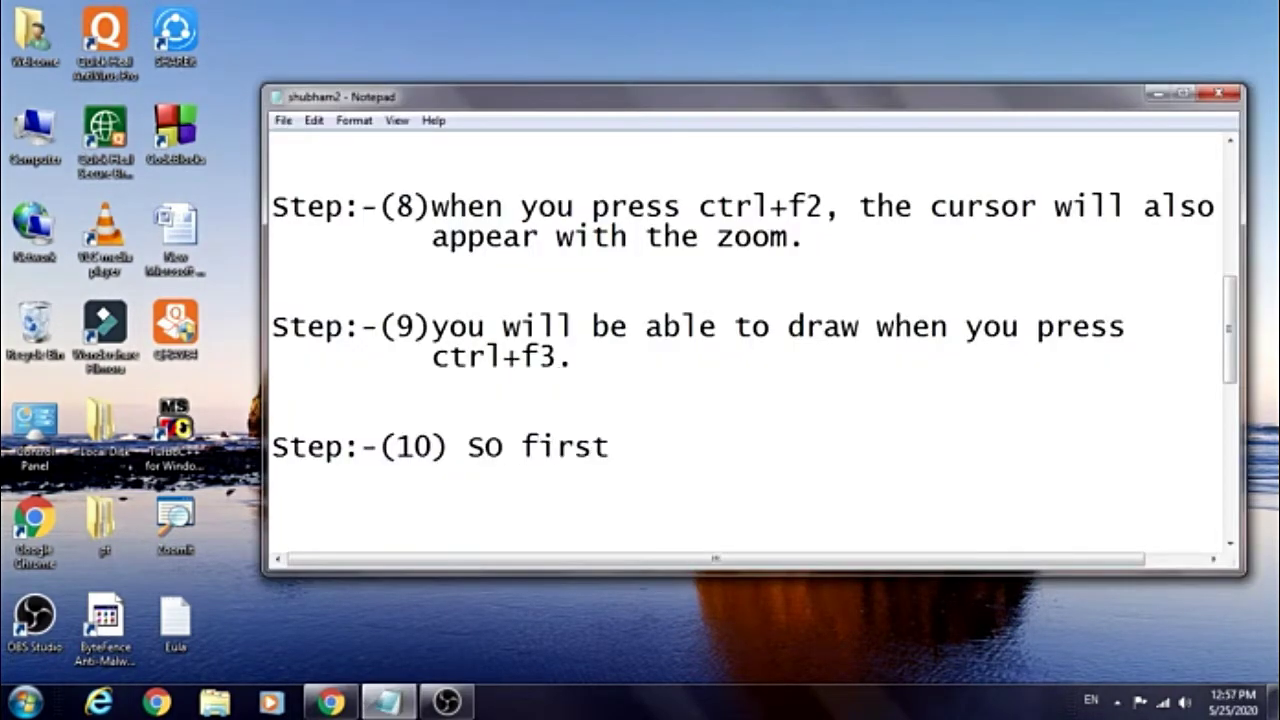
{"action": "type", "text": " lets create"}
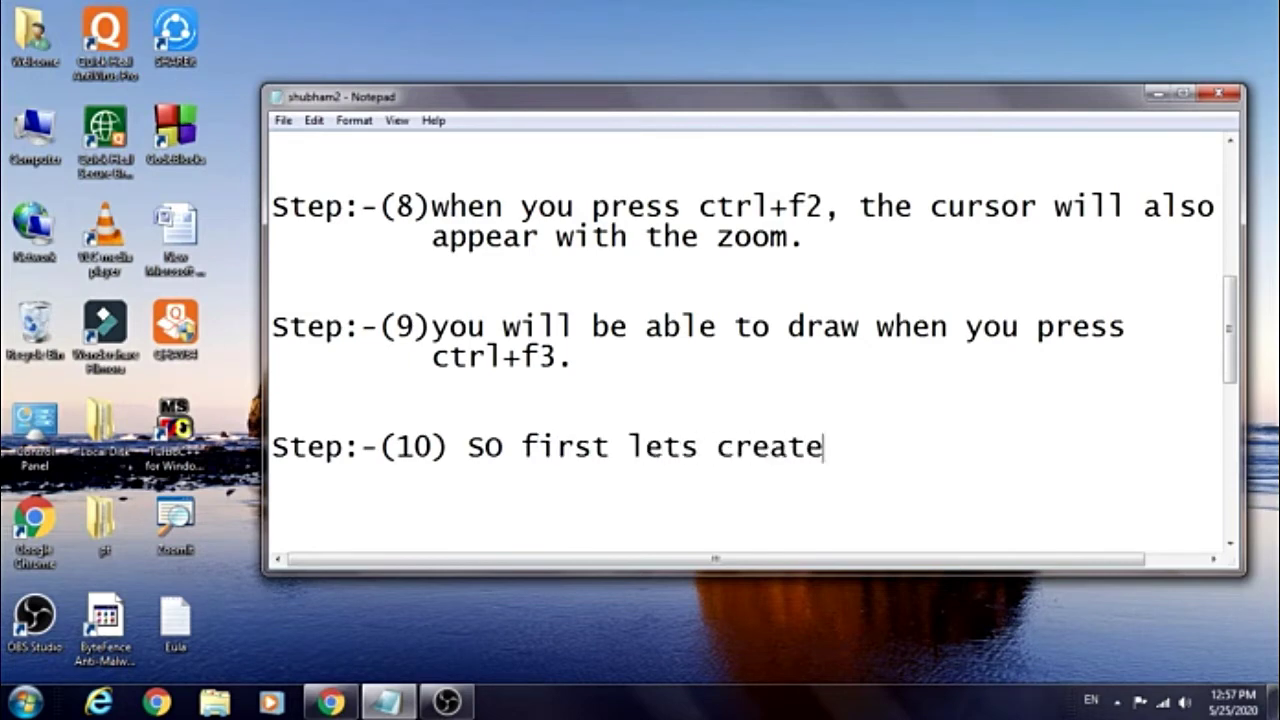
{"action": "type", "text": " a shape of"}
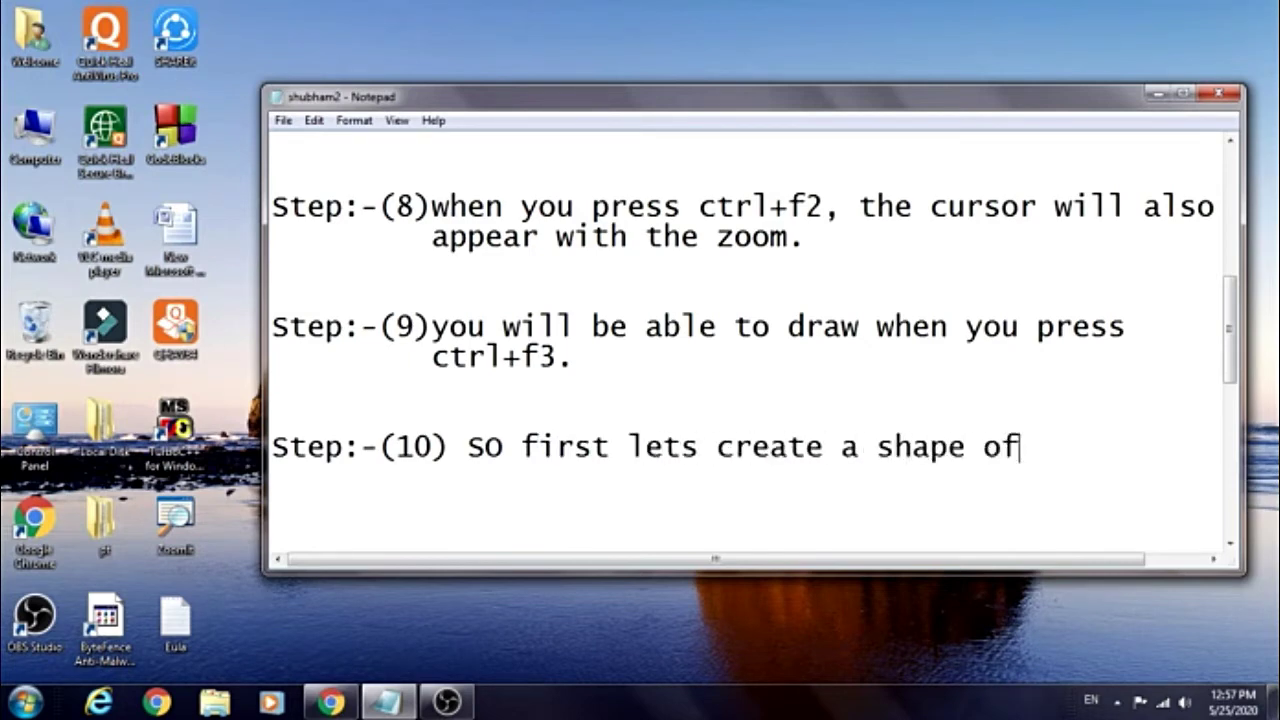
{"action": "type", "text": " rectangular"}
{"action": "key", "text": "Return"}
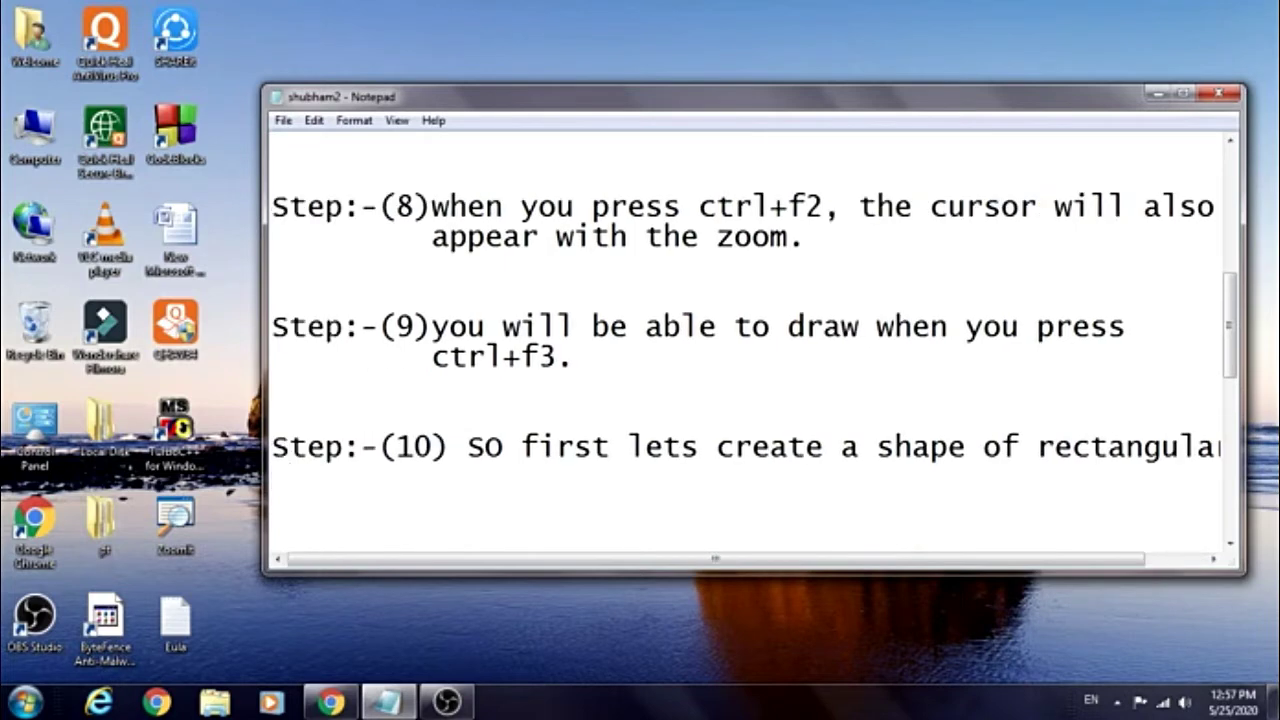
Complete Step (10) with "for that we have to move the mouse" and, on a new line, "by ctrl press."
{"action": "type", "text": "foe"}
{"action": "type", "text": " that we have "}
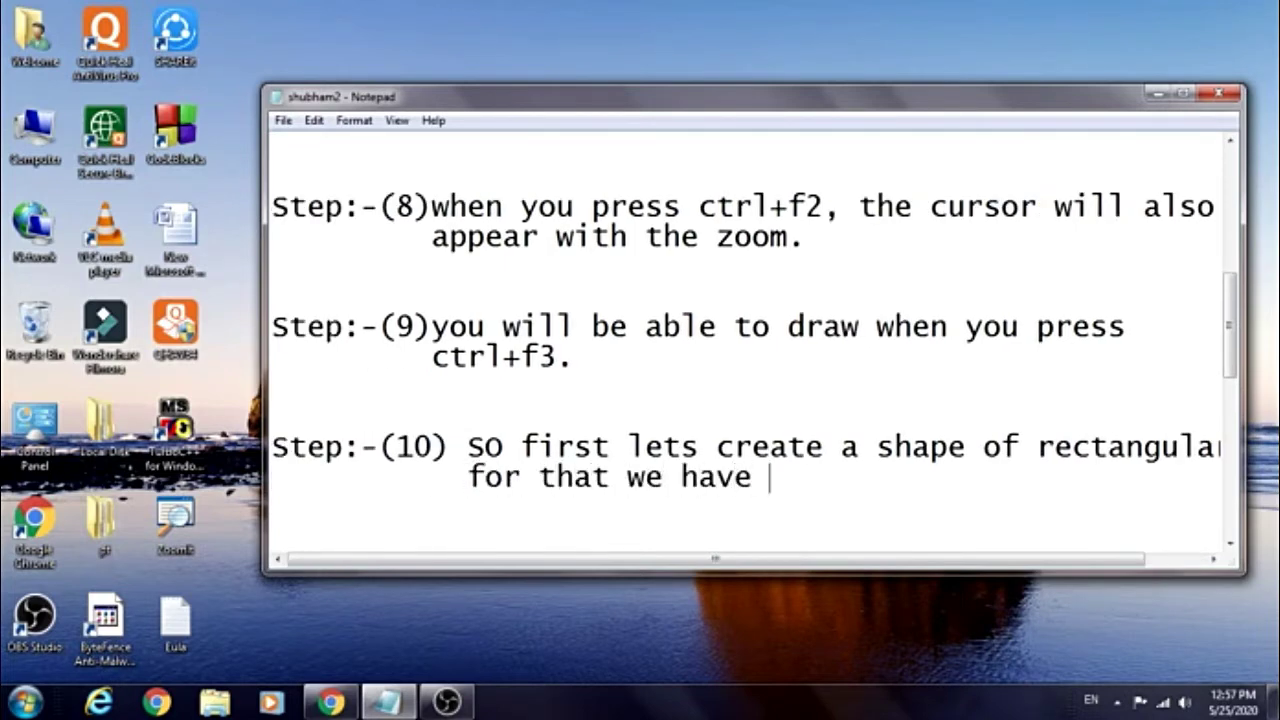
{"action": "type", "text": "y"}
{"action": "key", "text": "BackSpace"}
{"action": "type", "text": "to move the mouse"}
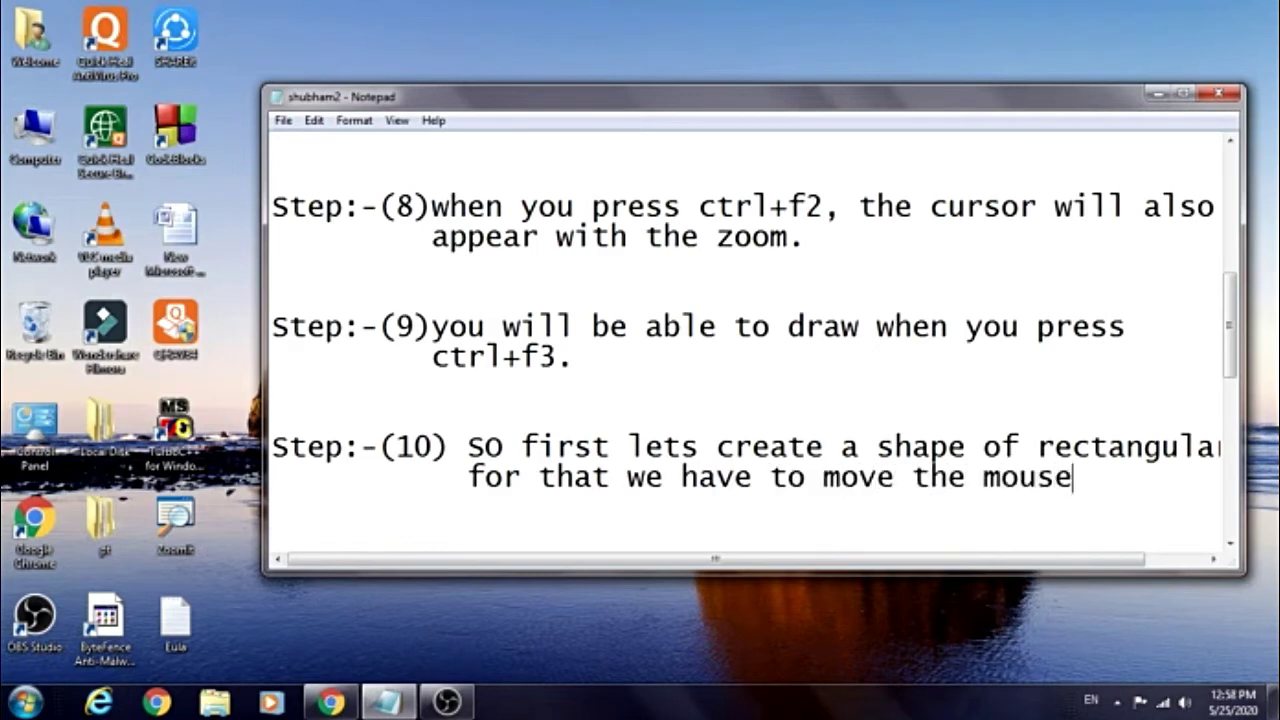
{"action": "key", "text": "Return"}
{"action": "type", "text": "by c"}
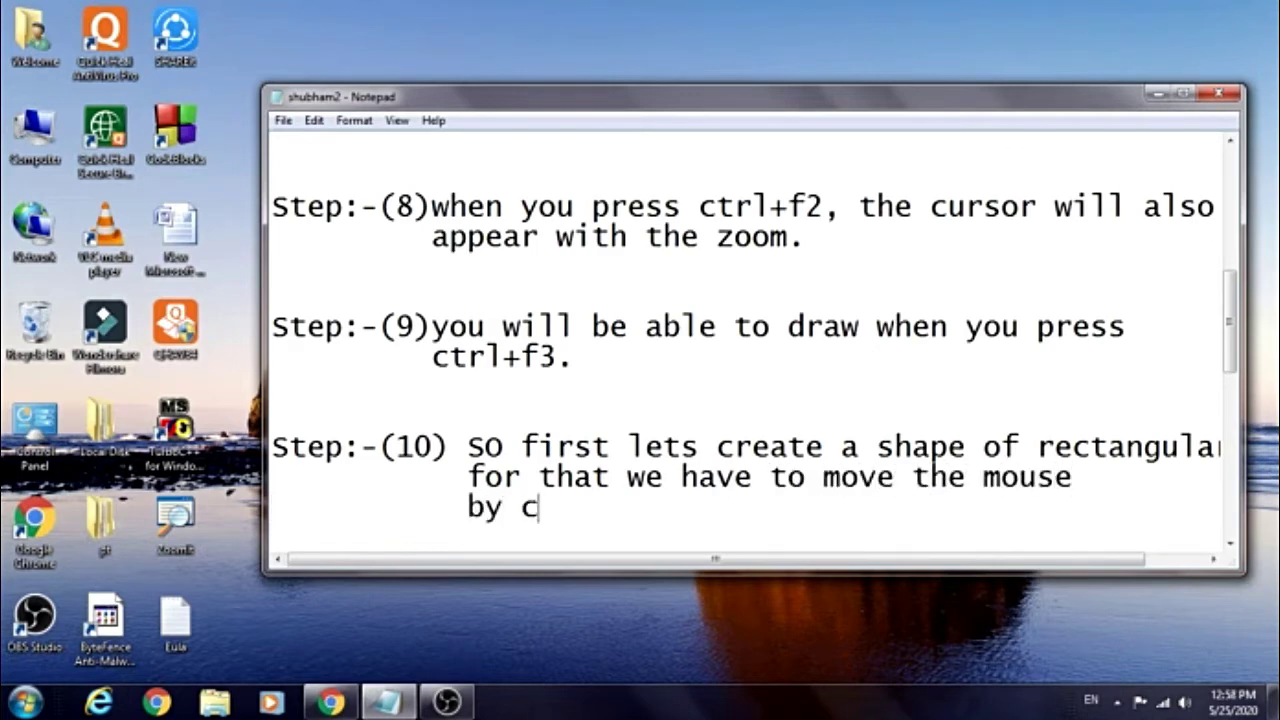
{"action": "type", "text": "trl press."}
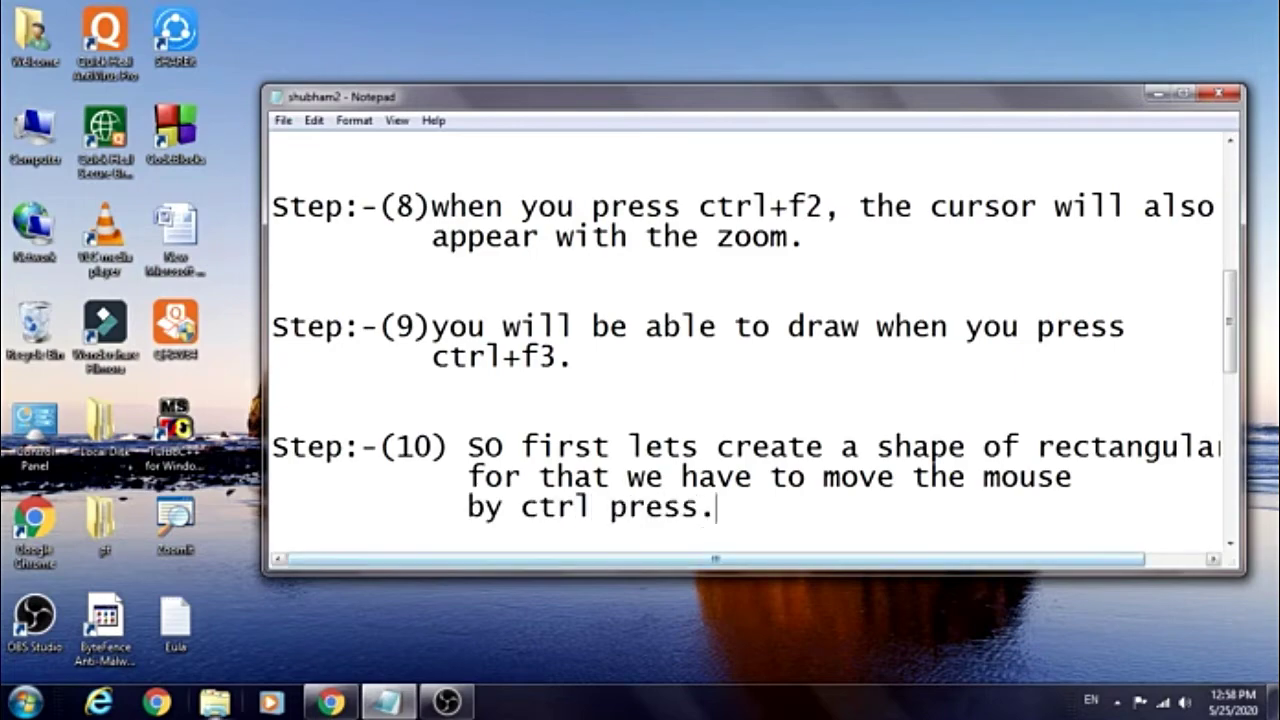
Minimize the notes, refresh the desktop and review ZoomIt's Draw instructions for rectangles, then accept the settings
{"action": "key", "text": "super+d"}
{"action": "right_click", "coordinate": [364, 298]}
{"action": "left_click", "coordinate": [414, 350]}
{"action": "double_click", "coordinate": [175, 525]}
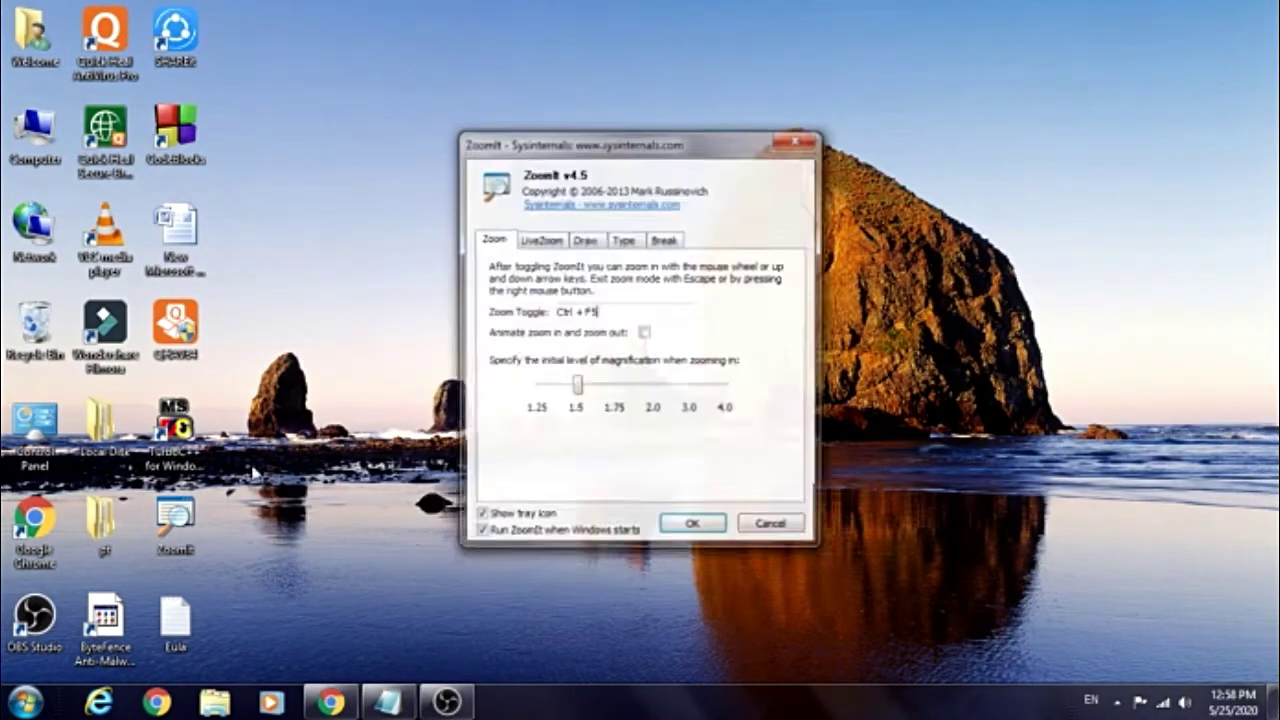
{"action": "left_click", "coordinate": [594, 244]}
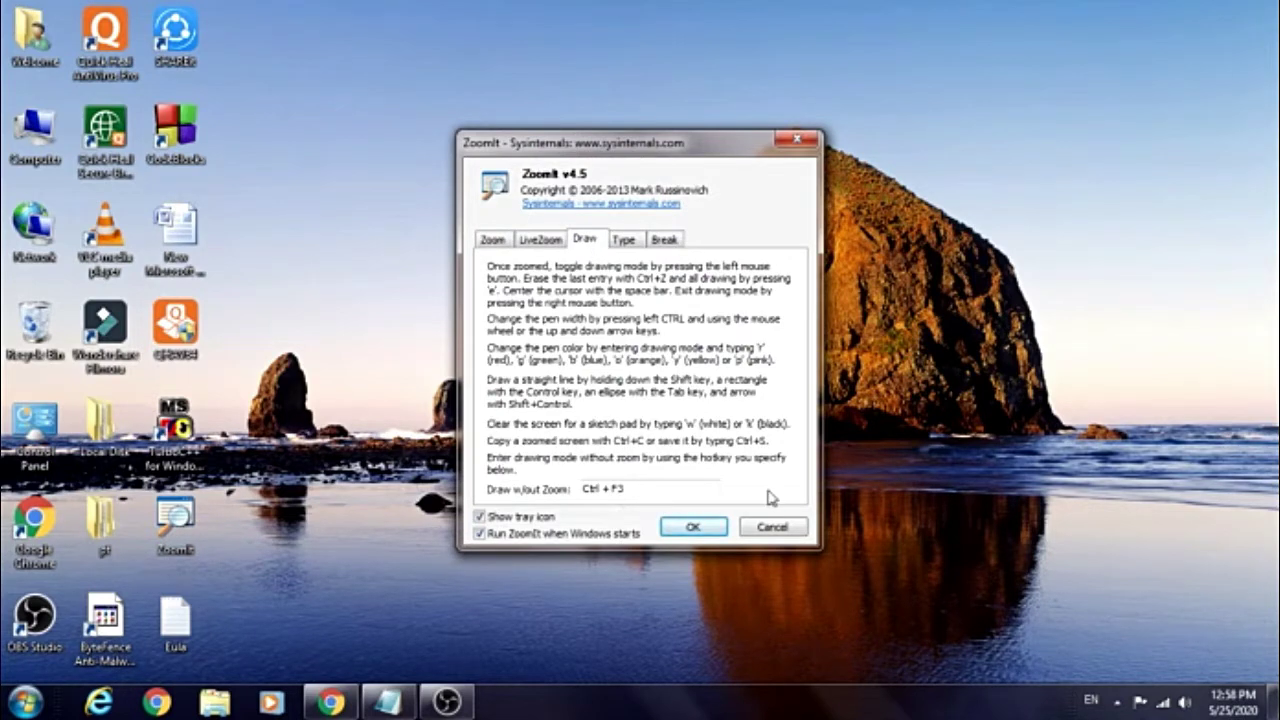
{"action": "left_click", "coordinate": [693, 527]}
{"action": "right_click", "coordinate": [468, 346]}
{"action": "left_click", "coordinate": [533, 400]}
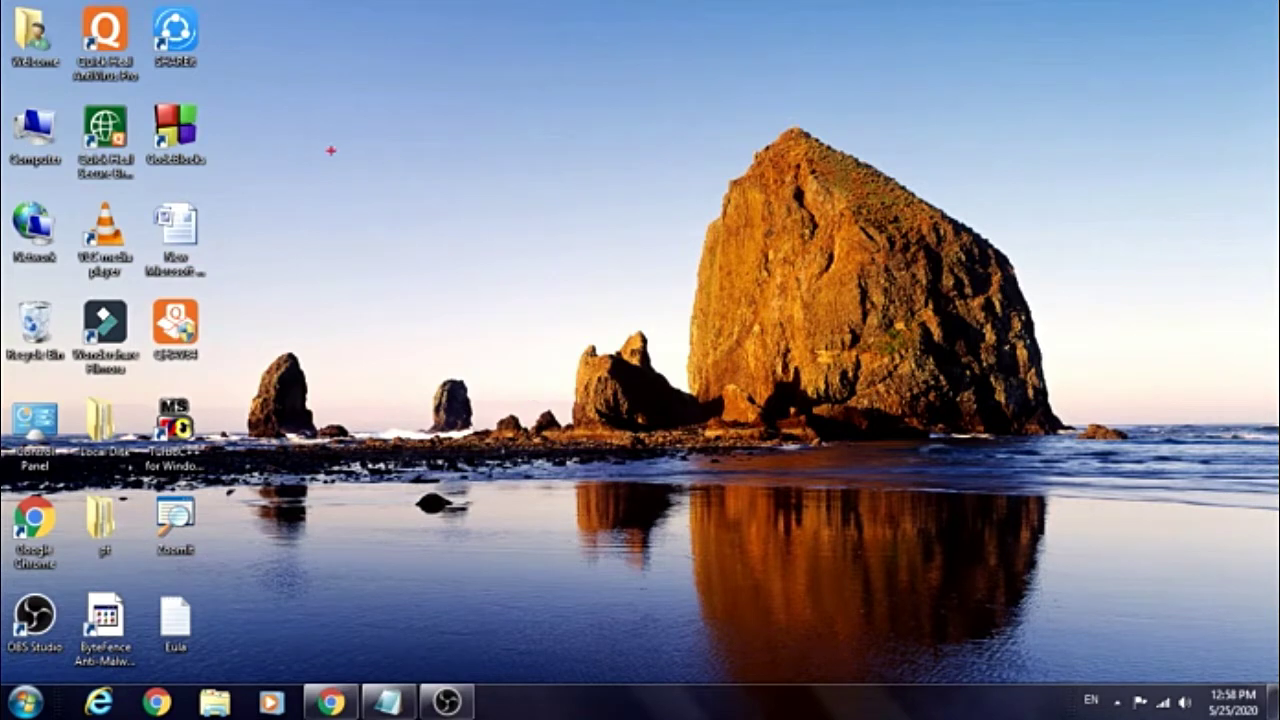
In ZoomIt's drawing mode, draw one red rectangle in the sky and one around the desktop icons, exiting drawing mode after each
{"action": "left_click_drag", "start_coordinate": [321, 125], "coordinate": [540, 253]}
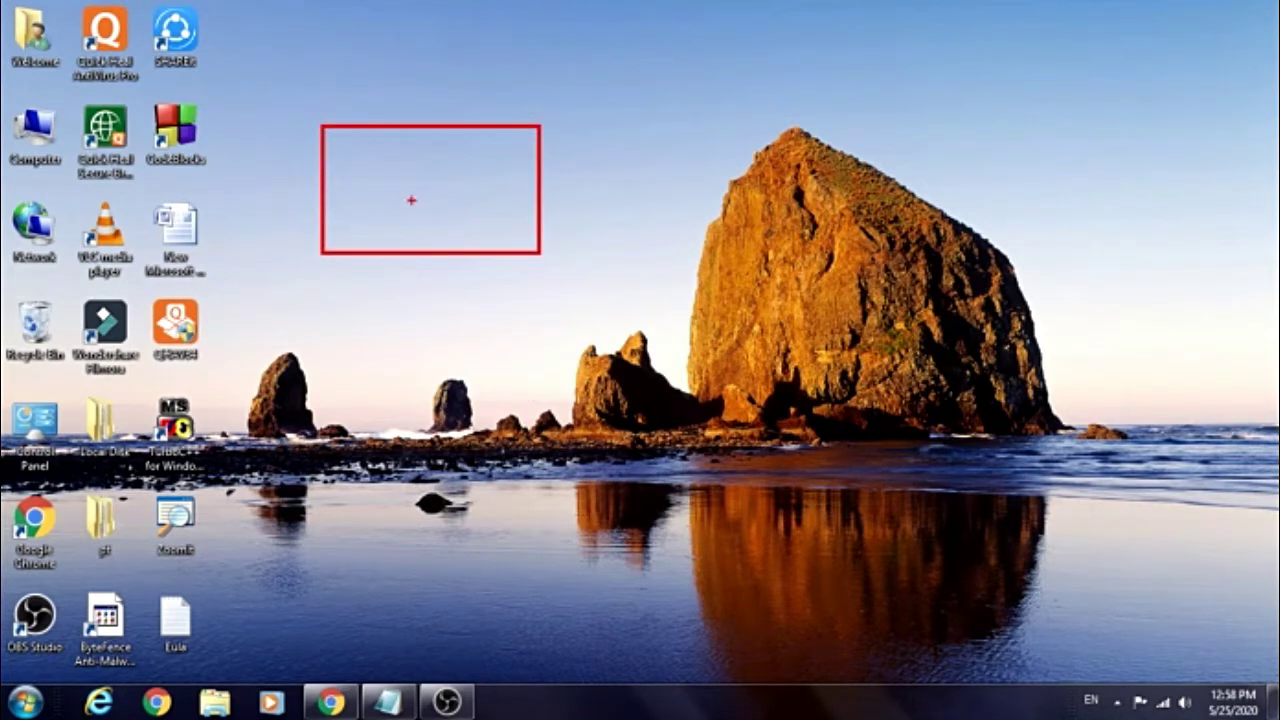
{"action": "key", "text": "Escape"}
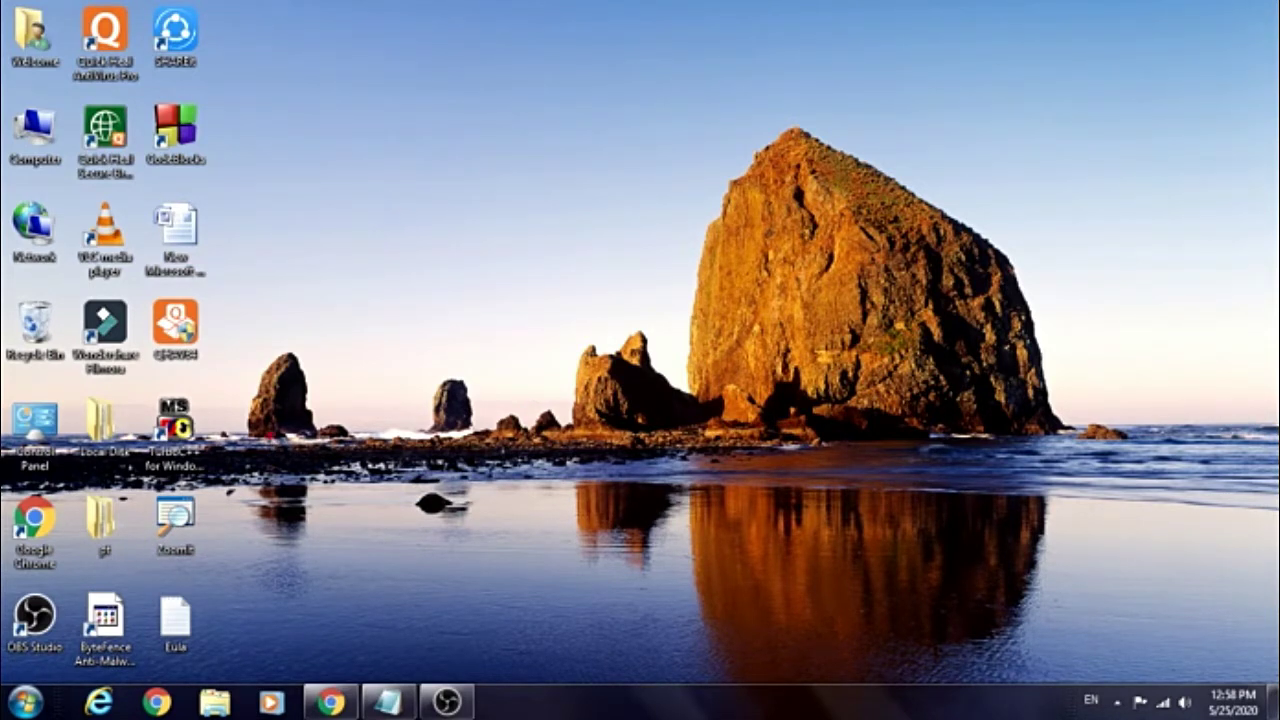
{"action": "left_click_drag", "start_coordinate": [22, 77], "coordinate": [293, 478]}
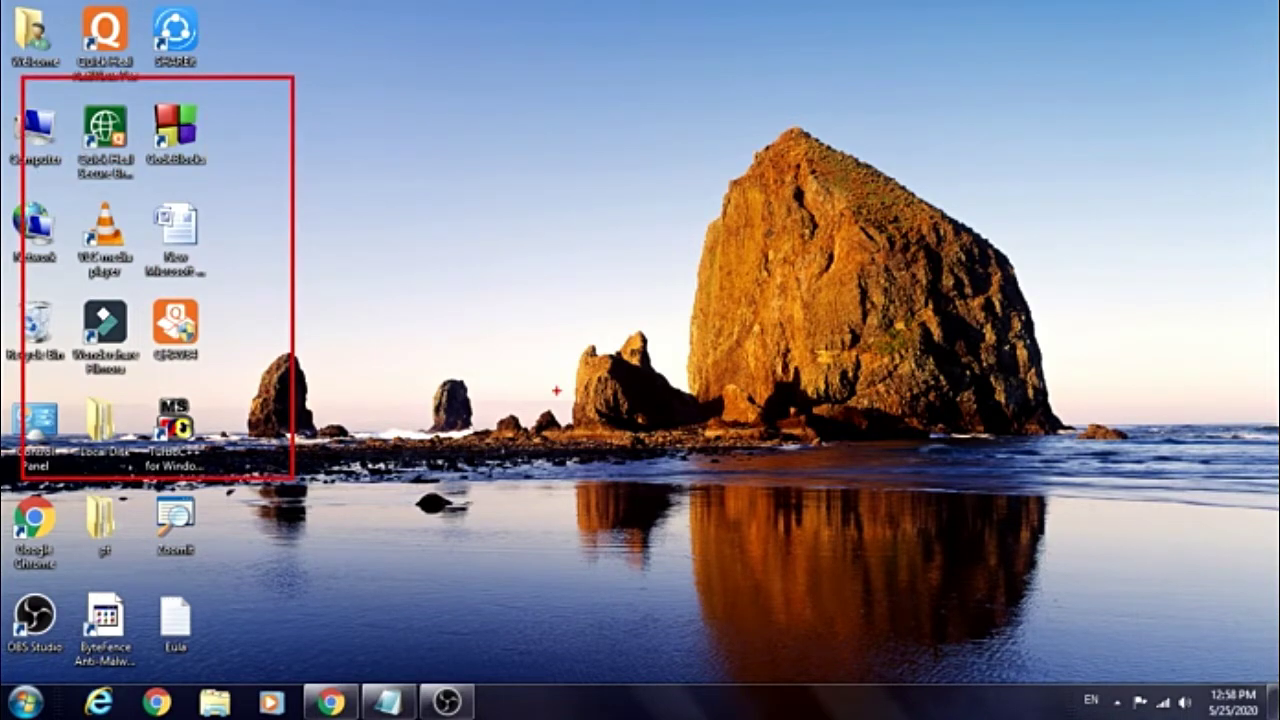
{"action": "key", "text": "Escape"}
Return to the Notepad notes and begin the Step (11) entry with "After this, for the state line, the mouse"
{"action": "key", "text": "alt+Tab"}
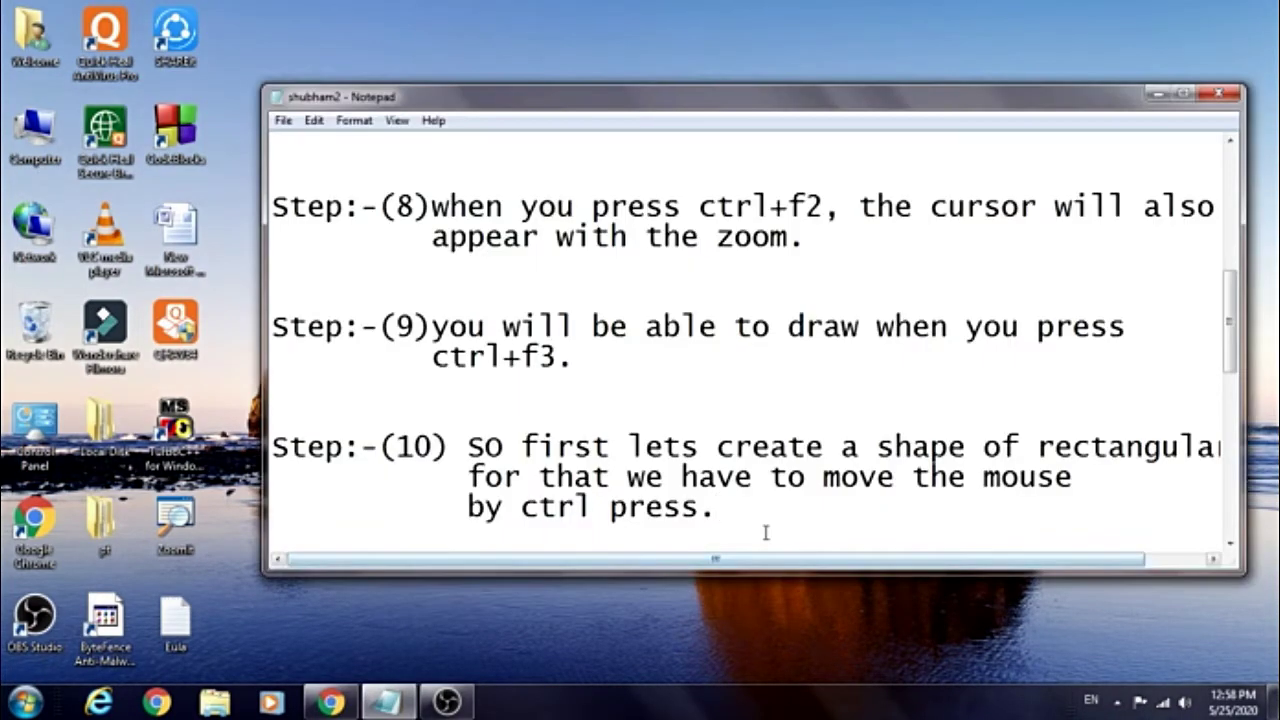
{"action": "key", "text": "Down"}
{"action": "key", "text": "Down"}
{"action": "key", "text": "Down"}
{"action": "key", "text": "Down"}
{"action": "key", "text": "BackSpace"}
{"action": "key", "text": "BackSpace"}
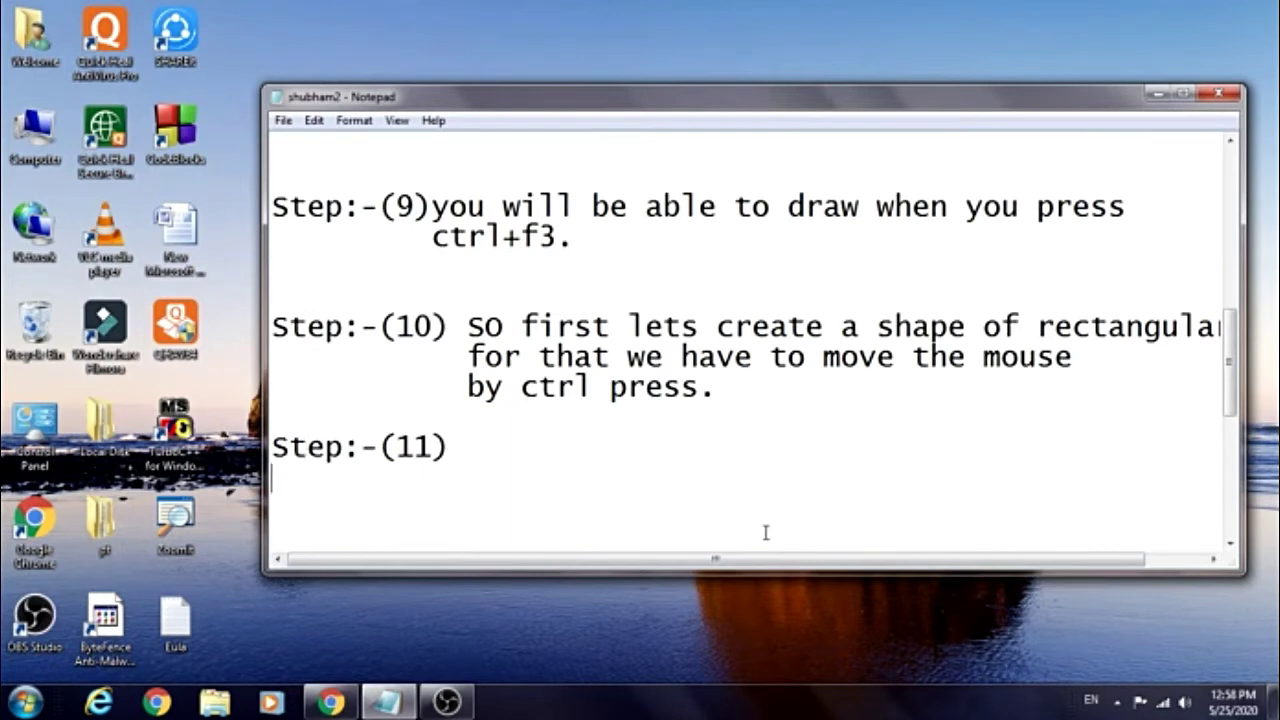
{"action": "key", "text": "BackSpace"}
{"action": "type", "text": "After"}
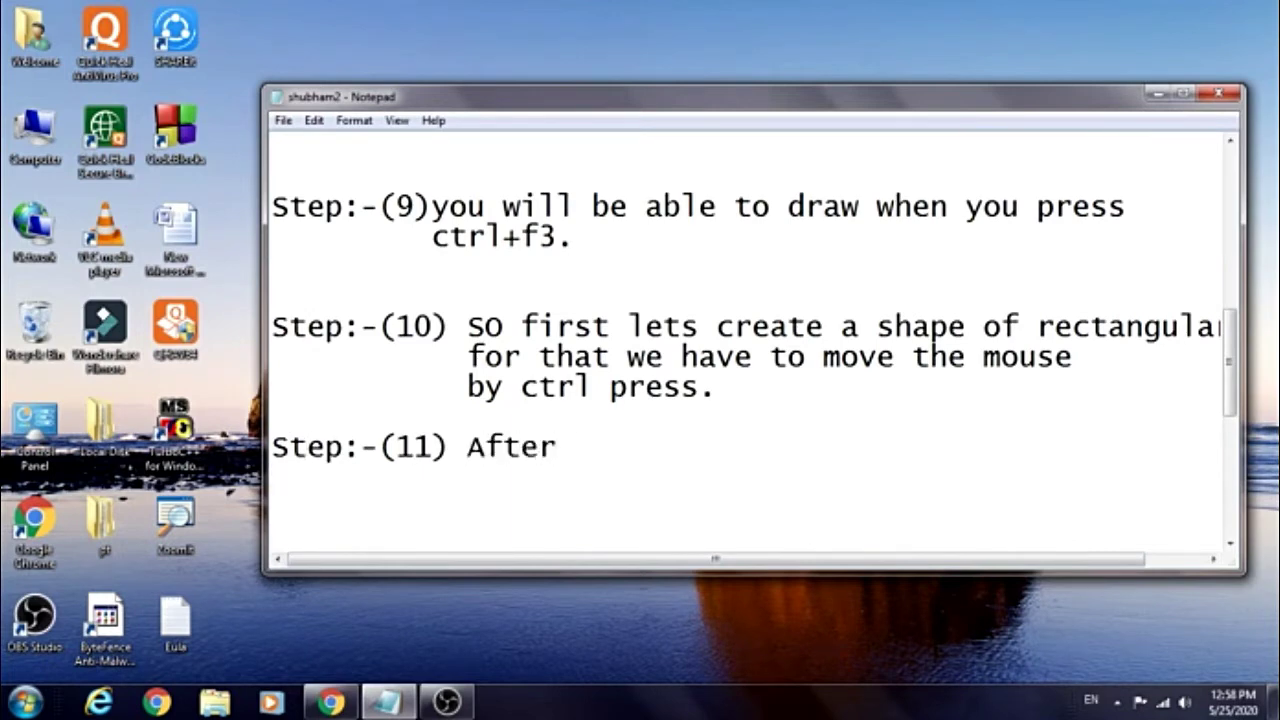
{"action": "type", "text": " this, fo"}
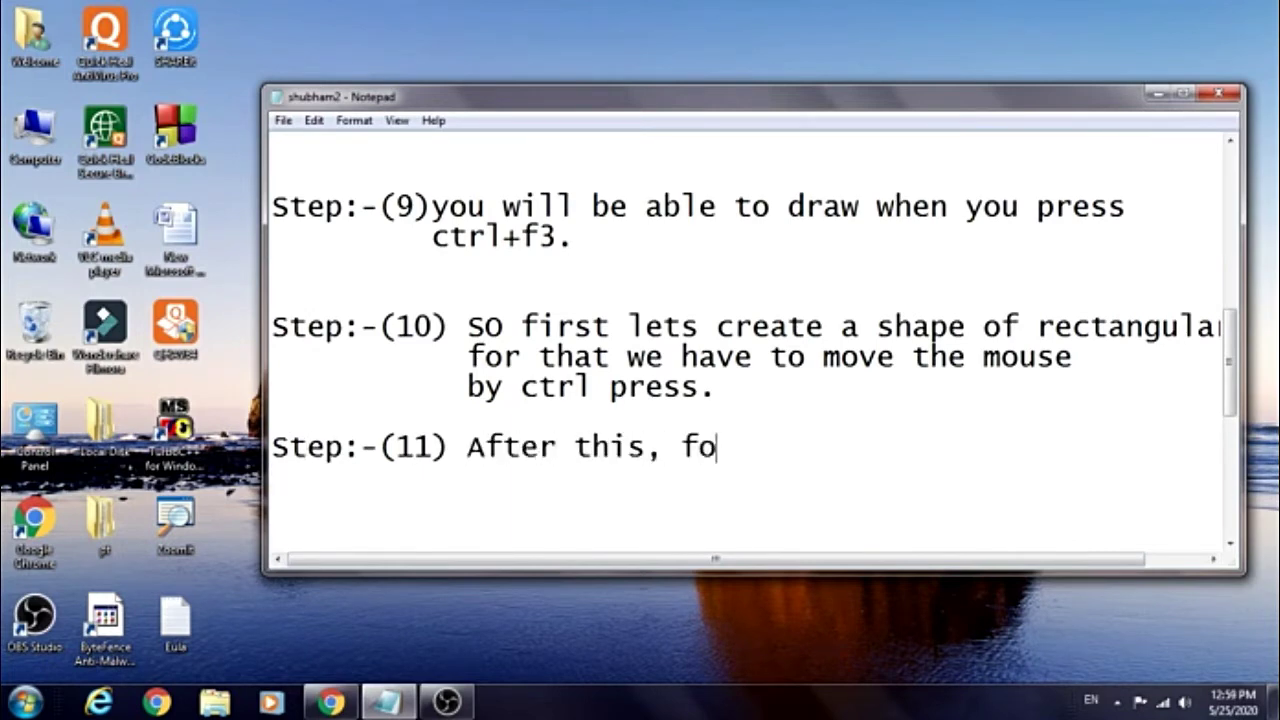
{"action": "type", "text": "r the stat"}
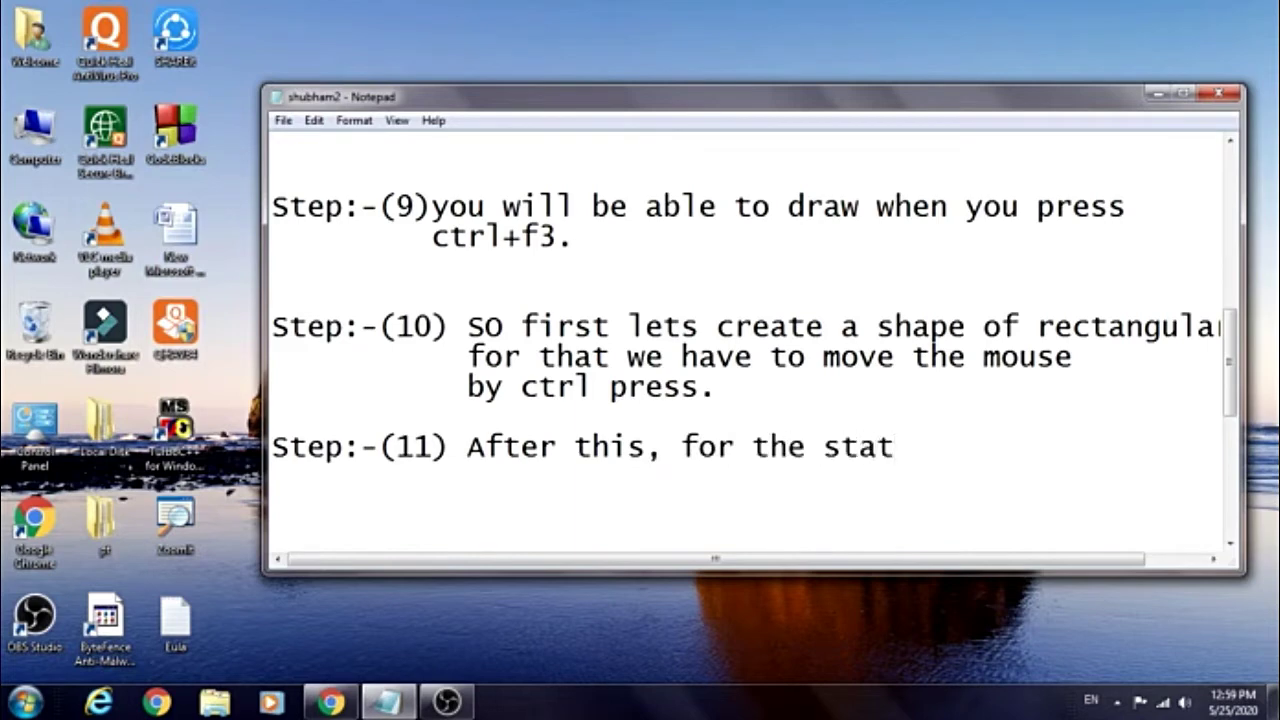
{"action": "type", "text": "e line, the mouse"}
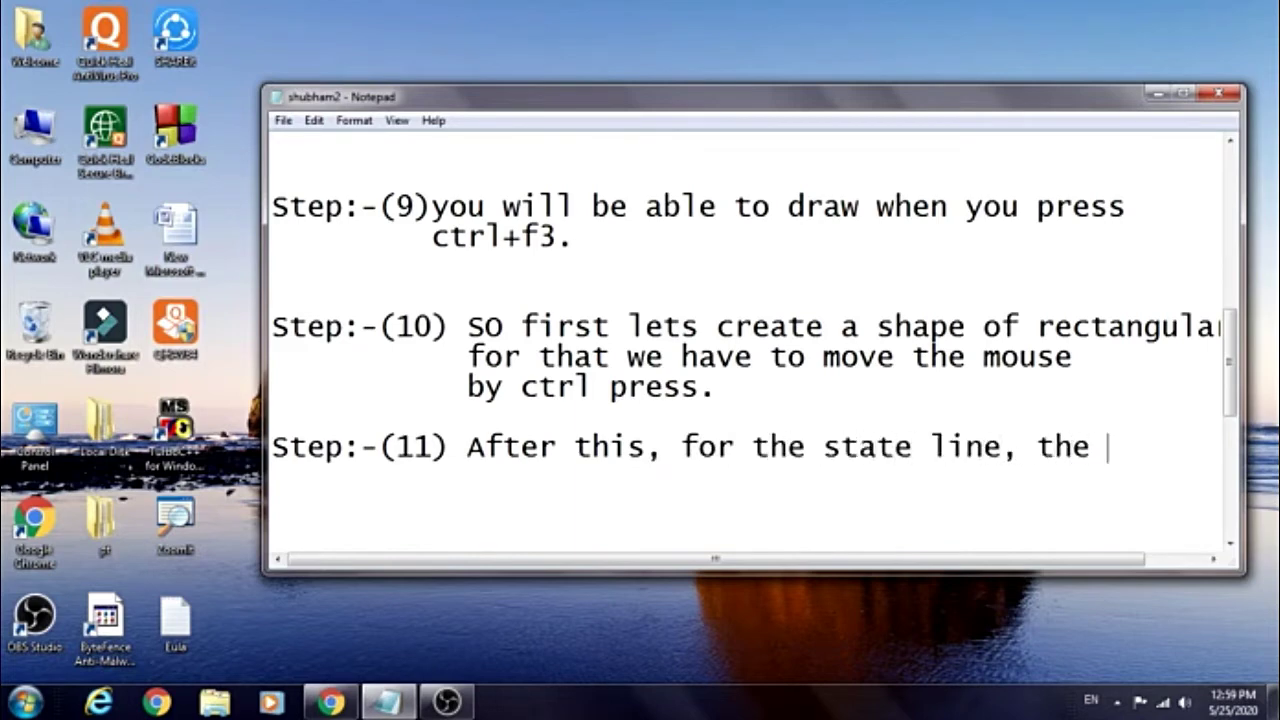
Complete the Step (11) sentence on a new line with "has to be moved by pressing shift."
{"action": "key", "text": "Return"}
{"action": "type", "text": "has"}
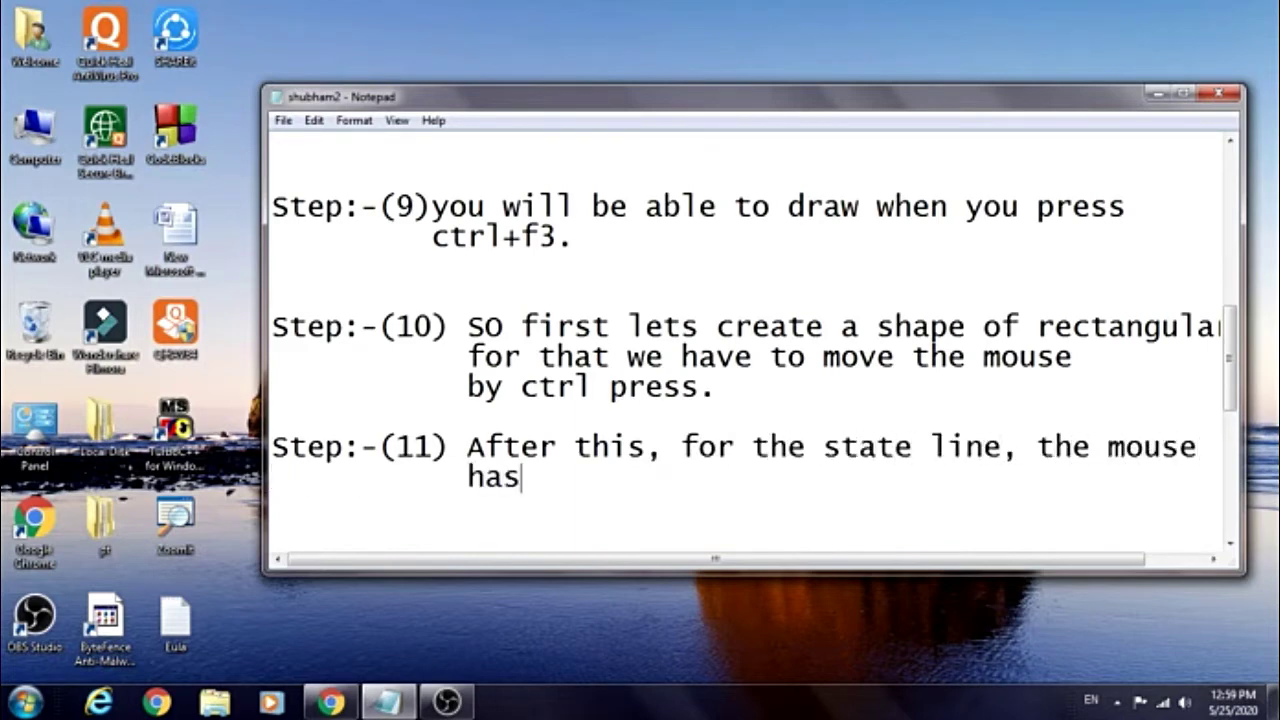
{"action": "type", "text": " to be moved"}
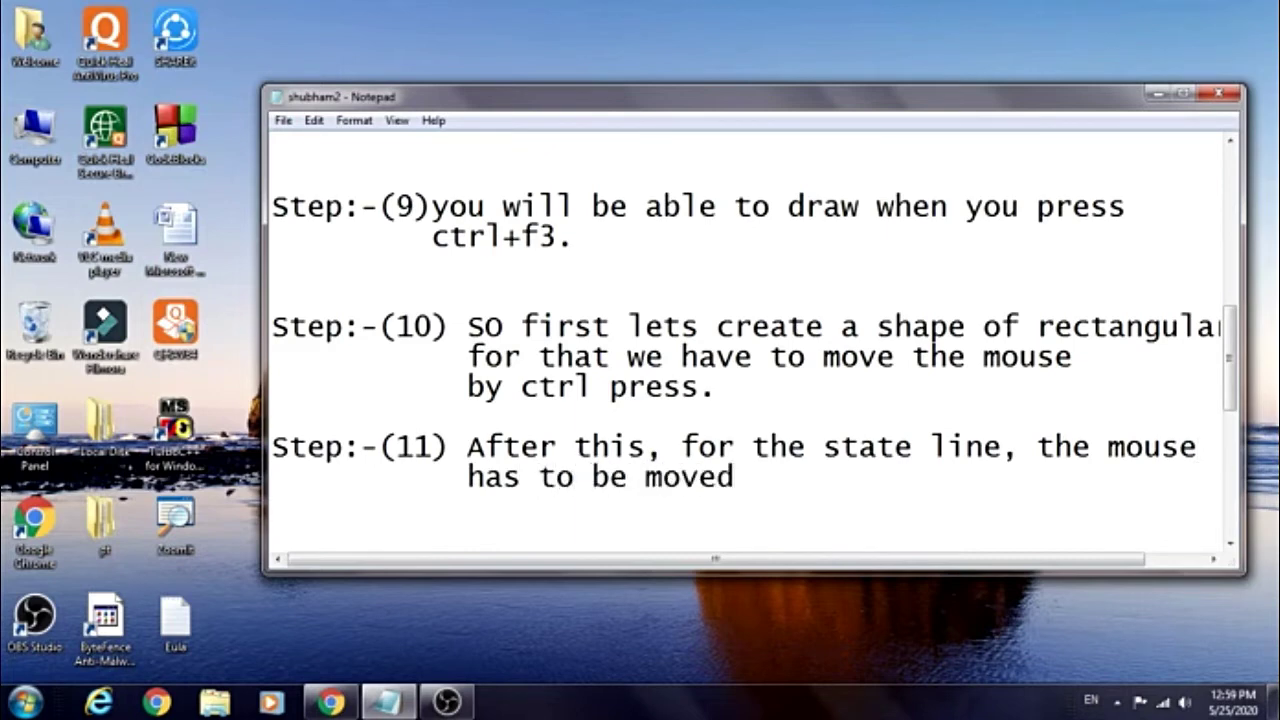
{"action": "type", "text": " by pressing"}
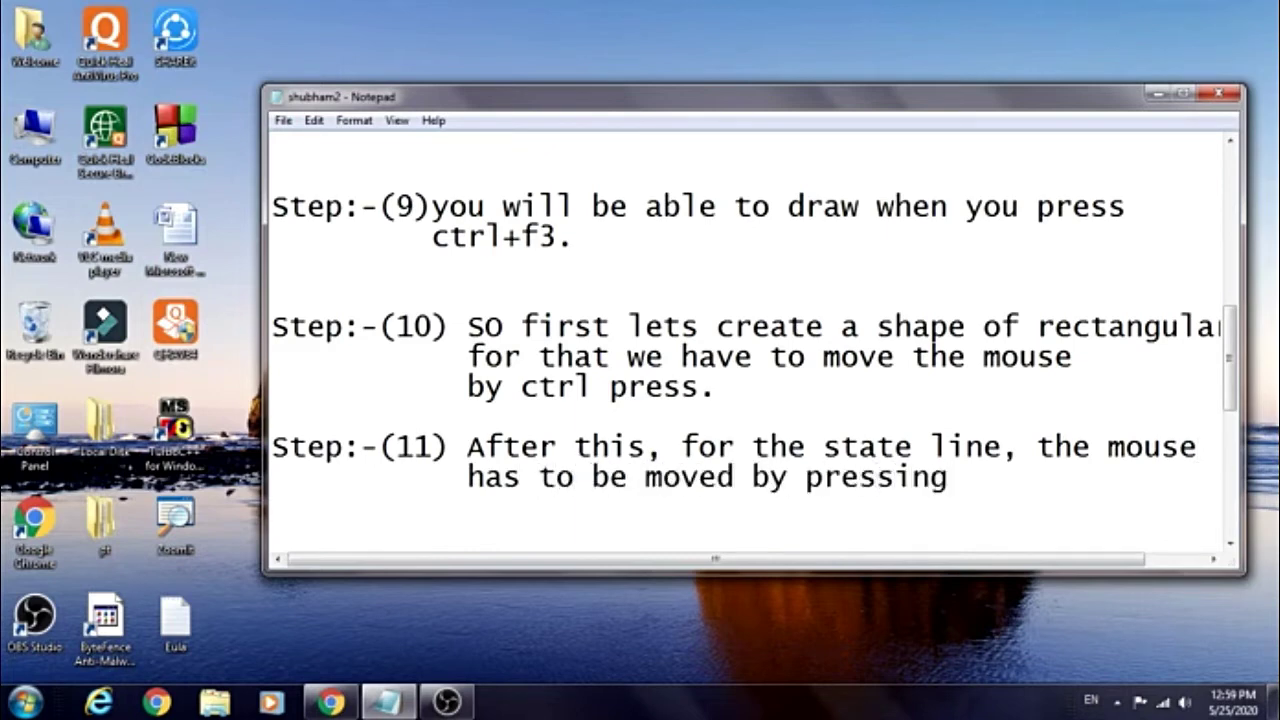
{"action": "type", "text": " shift."}
Minimize the notes, draw several straight red lines across the desktop with ZoomIt, then exit drawing mode and refresh the desktop
{"action": "left_click", "coordinate": [1160, 93]}
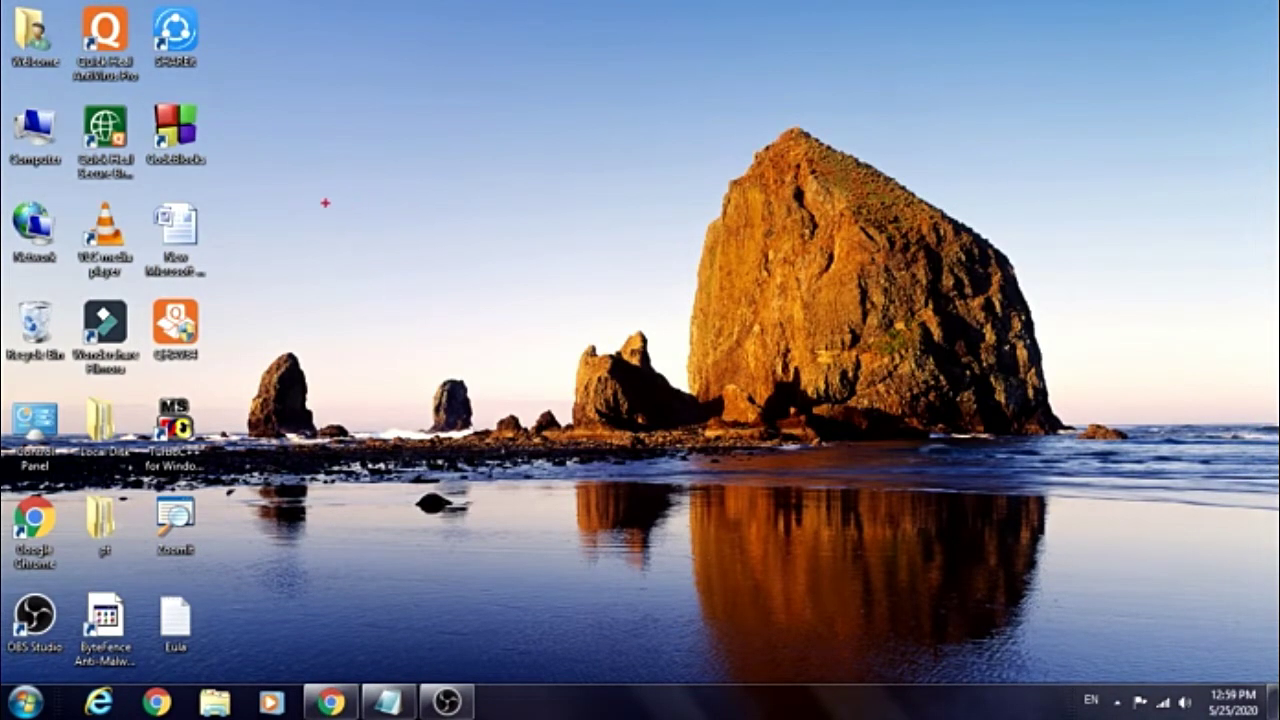
{"action": "left_click_drag", "start_coordinate": [314, 189], "coordinate": [611, 189]}
{"action": "left_click_drag", "start_coordinate": [396, 252], "coordinate": [313, 452]}
{"action": "left_click_drag", "start_coordinate": [430, 71], "coordinate": [955, 167]}
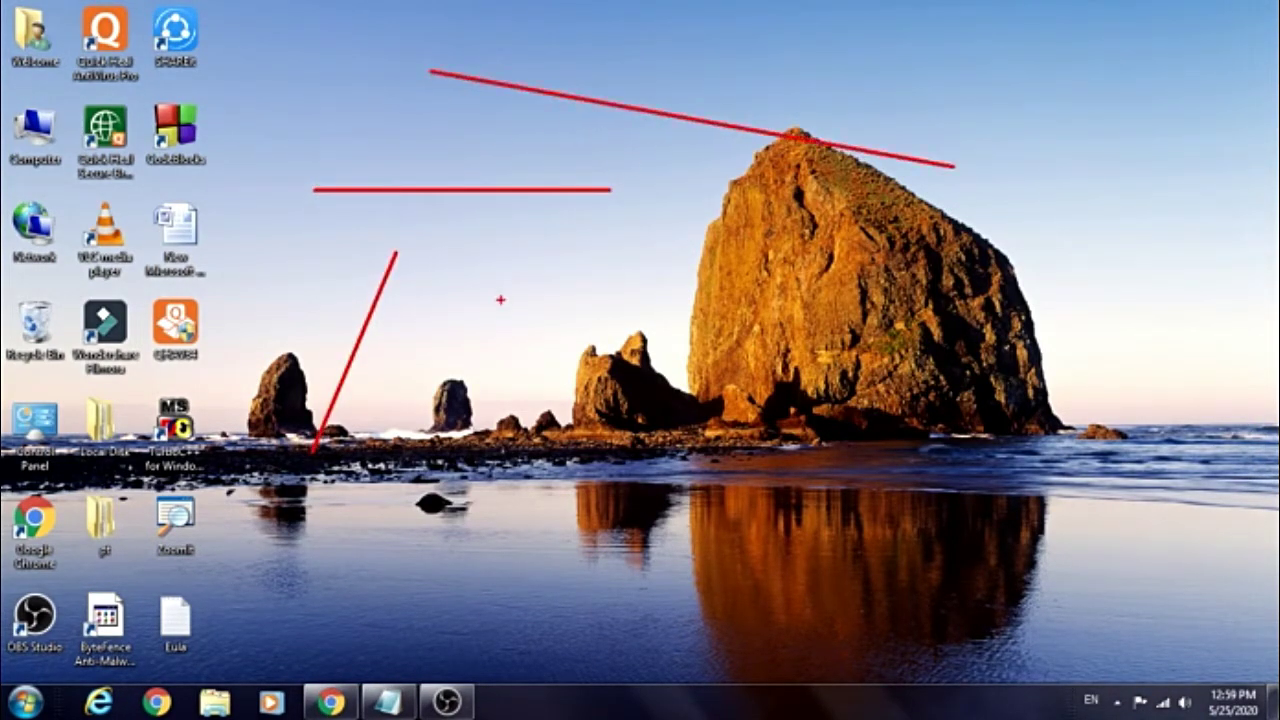
{"action": "mouse_move", "coordinate": [505, 291]}
{"action": "left_mouse_down"}
{"action": "mouse_move", "coordinate": [427, 455]}
{"action": "mouse_move", "coordinate": [887, 246]}
{"action": "left_mouse_up"}
{"action": "left_click_drag", "start_coordinate": [765, 318], "coordinate": [590, 461]}
{"action": "mouse_move", "coordinate": [581, 236]}
{"action": "left_mouse_down"}
{"action": "mouse_move", "coordinate": [940, 212]}
{"action": "mouse_move", "coordinate": [940, 236]}
{"action": "left_mouse_up"}
{"action": "mouse_move", "coordinate": [827, 82]}
{"action": "left_mouse_down"}
{"action": "mouse_move", "coordinate": [900, 171]}
{"action": "mouse_move", "coordinate": [440, 432]}
{"action": "left_mouse_up"}
{"action": "left_click_drag", "start_coordinate": [20, 117], "coordinate": [455, 225]}
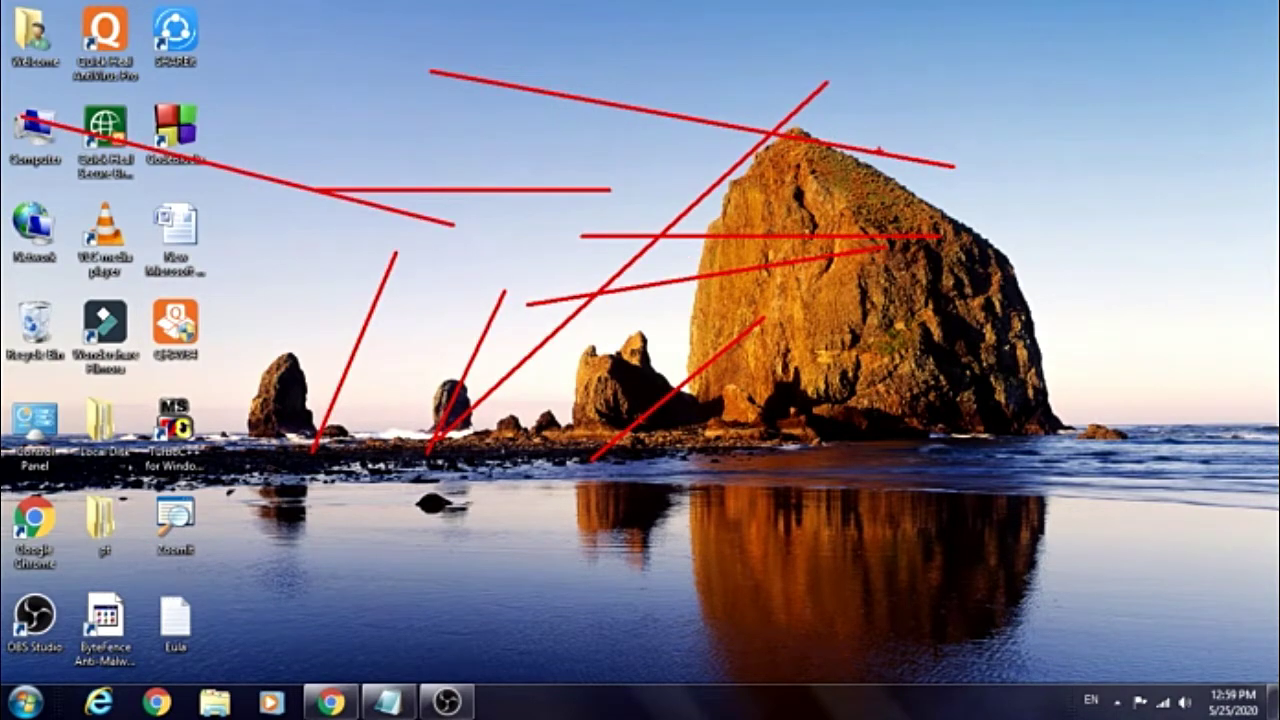
{"action": "key", "text": "Escape"}
{"action": "right_click", "coordinate": [432, 126]}
{"action": "left_click", "coordinate": [488, 272]}
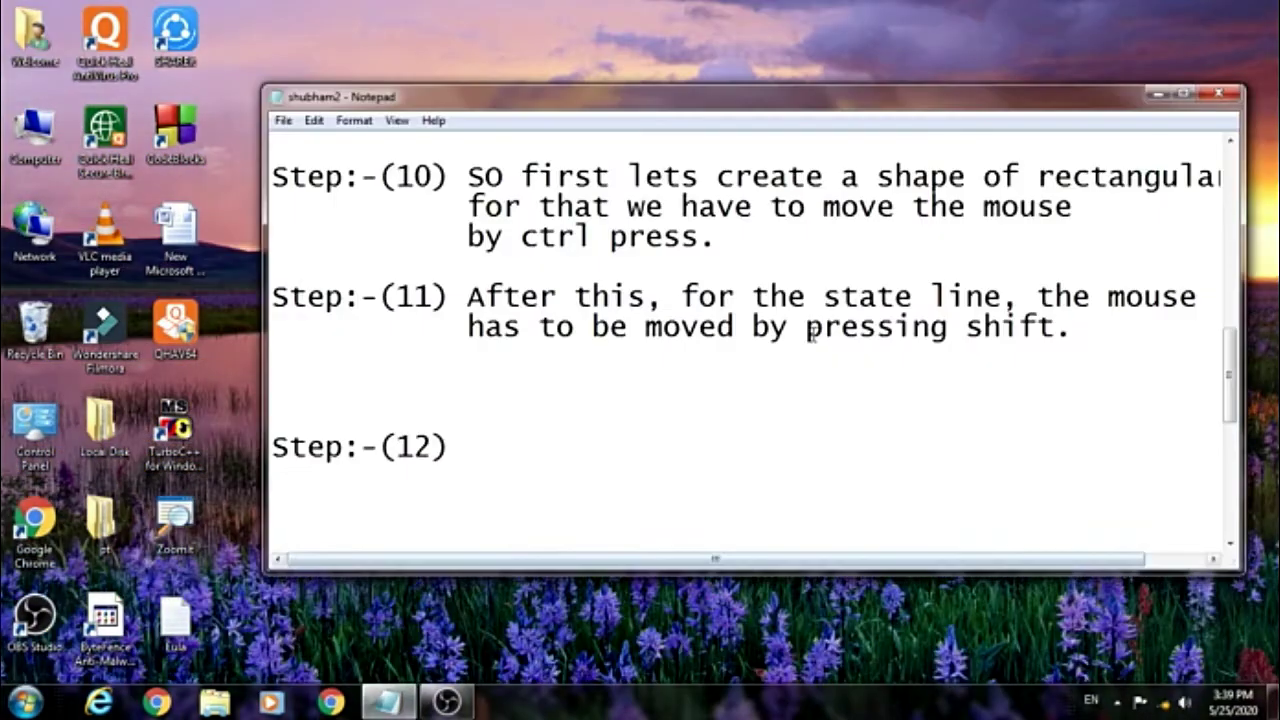
Add "AND MOVE the mouce by pressing the tab butt" and "for square." as two new lines at the end of Step (11)
{"action": "left_click", "coordinate": [1100, 326]}
{"action": "key", "text": "Return"}
{"action": "type", "text": "AND M"}
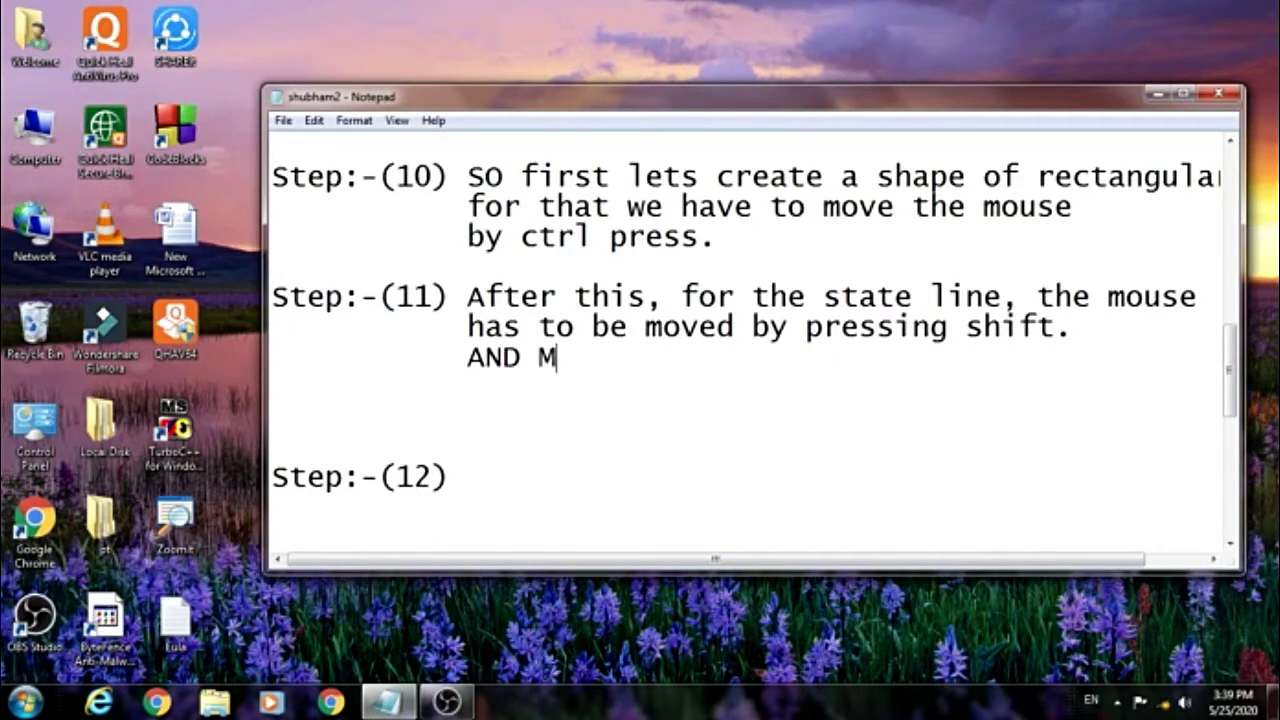
{"action": "type", "text": "OVE the"}
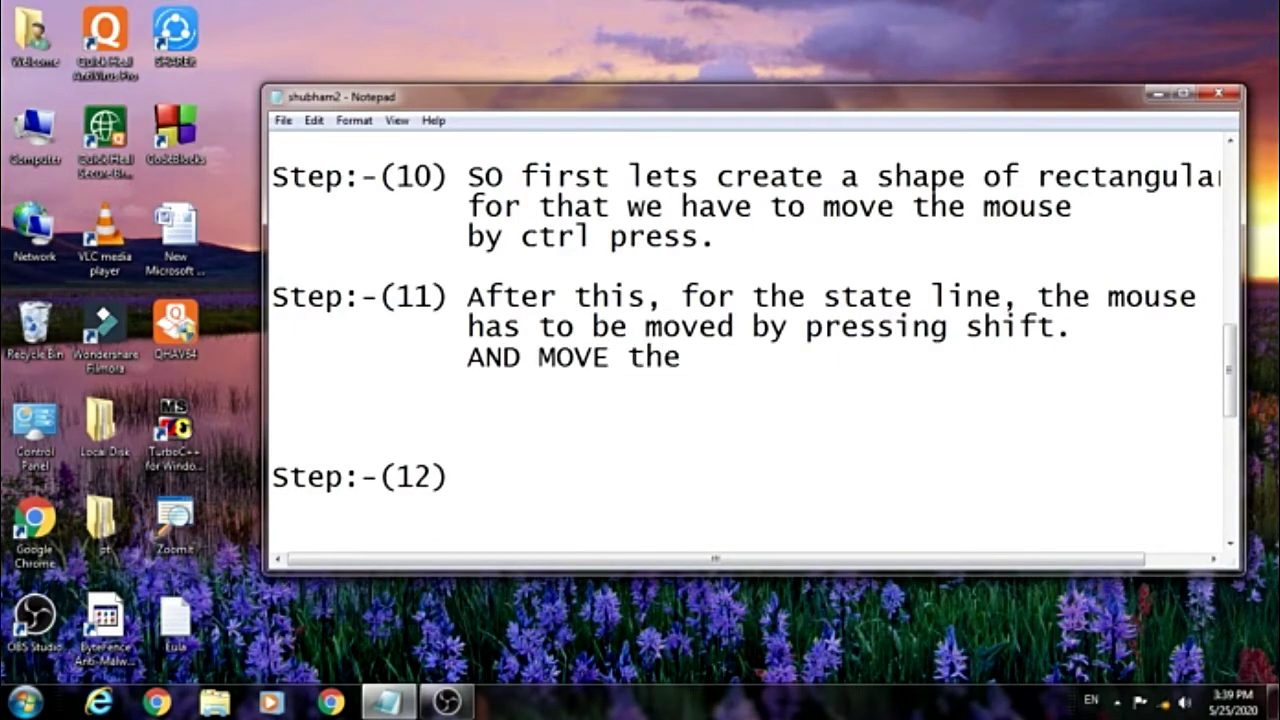
{"action": "type", "text": " mouce "}
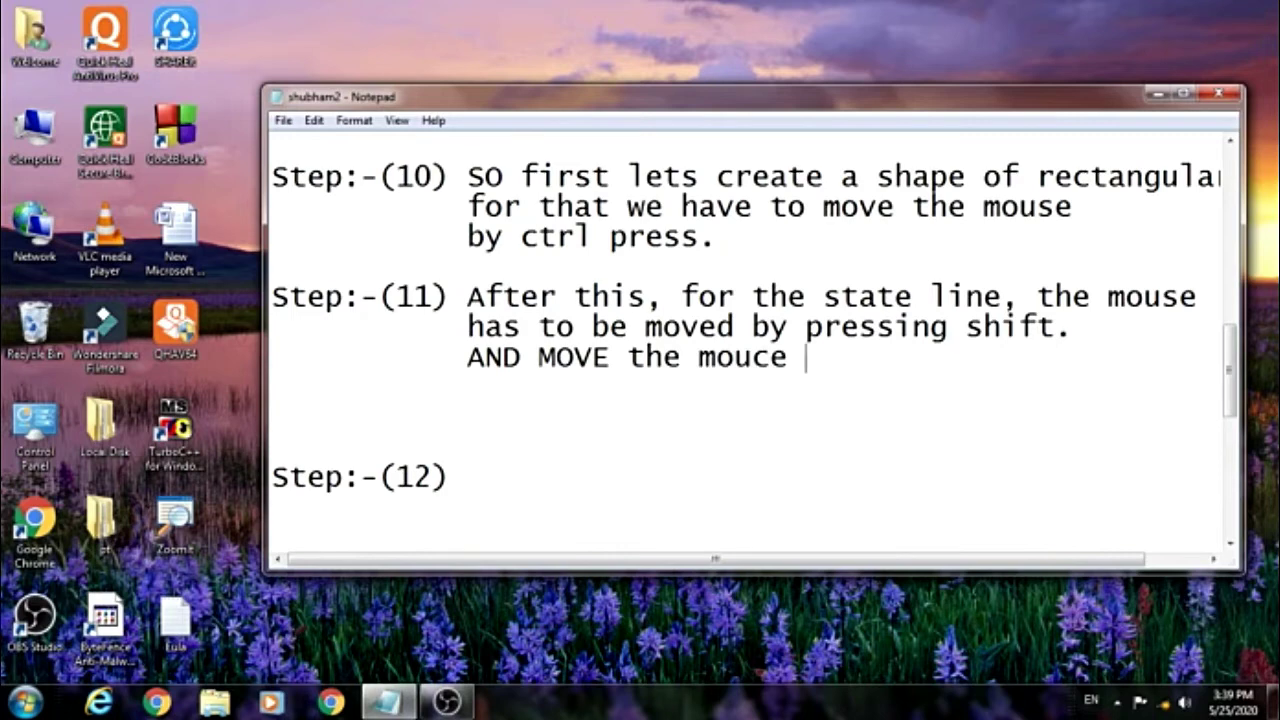
{"action": "type", "text": "by pressin"}
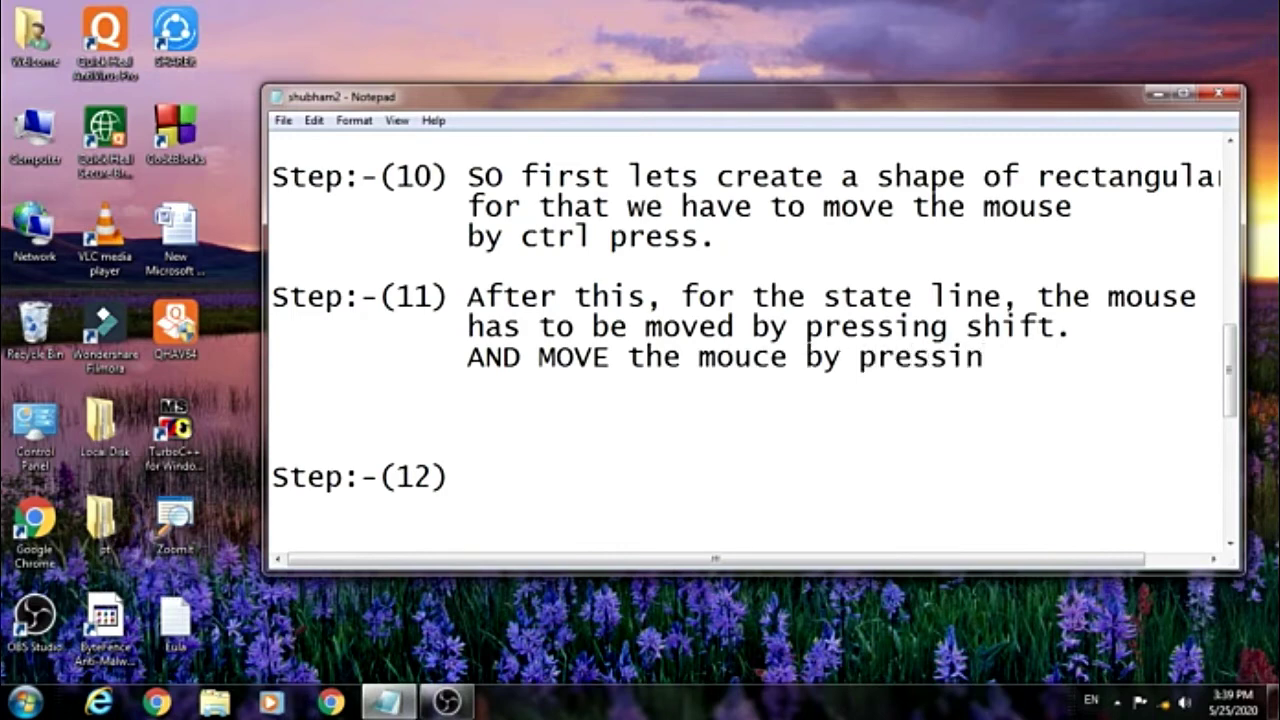
{"action": "type", "text": "g the tab "}
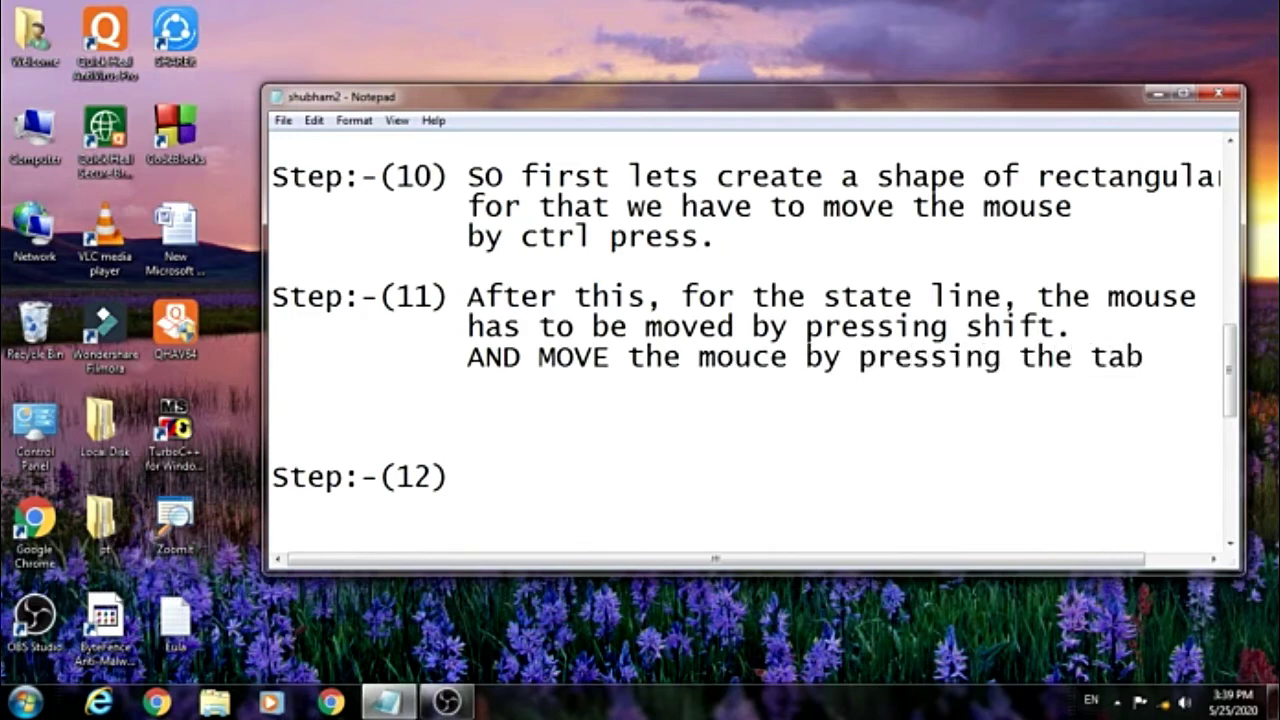
{"action": "type", "text": "butt"}
{"action": "key", "text": "Return"}
{"action": "type", "text": "for square."}
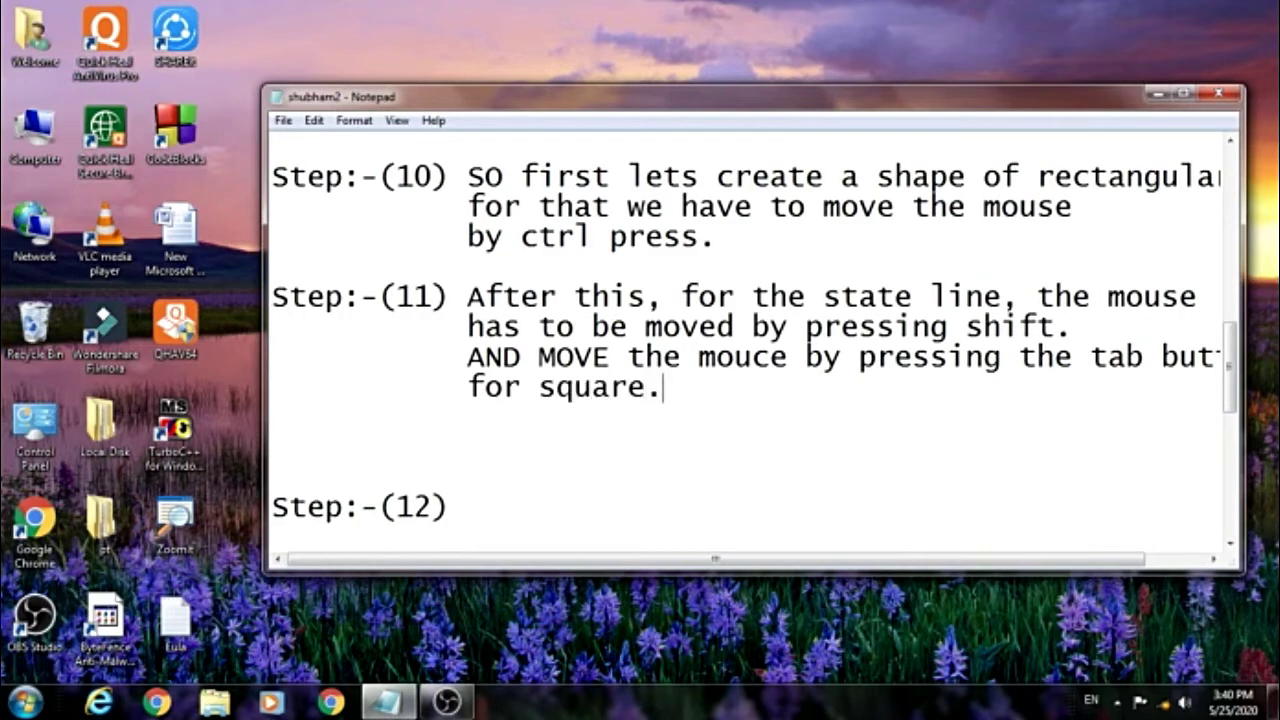
Minimize the notes and draw a tall red ellipse over the hills and lake in ZoomIt's drawing mode
{"action": "left_click", "coordinate": [1157, 93]}
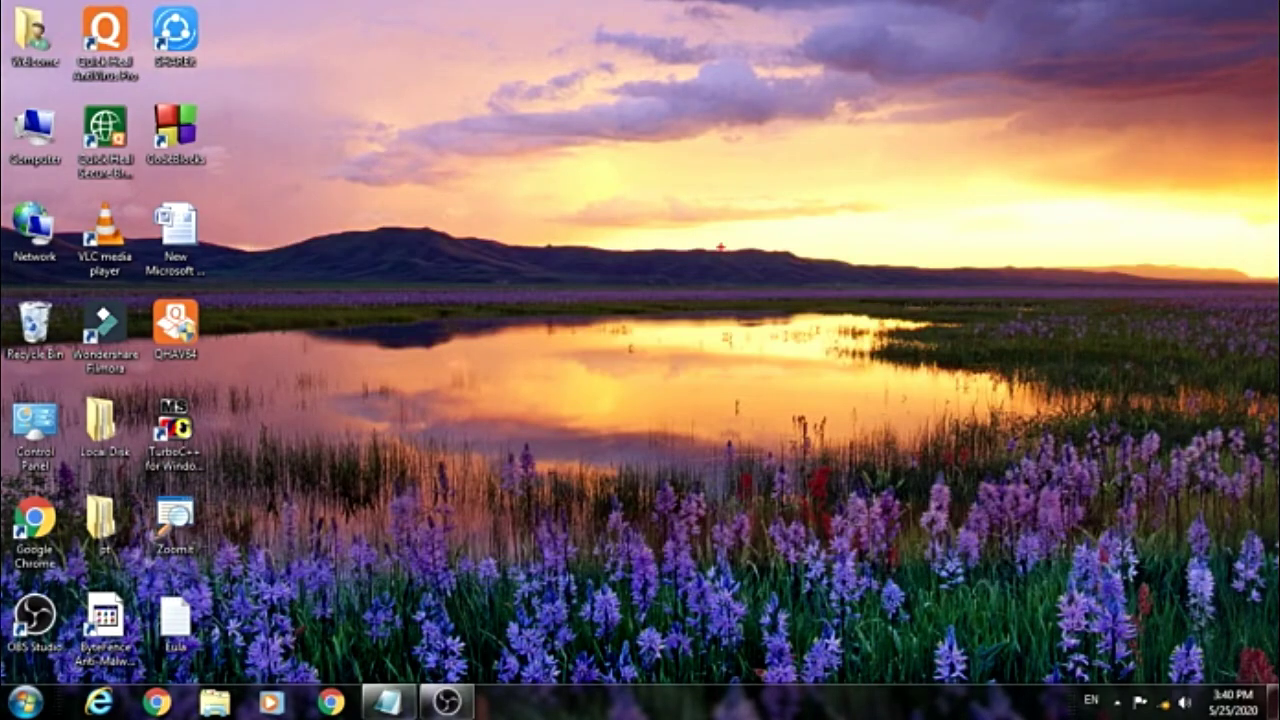
{"action": "mouse_move", "coordinate": [418, 115]}
{"action": "left_mouse_down"}
{"action": "mouse_move", "coordinate": [487, 273]}
{"action": "mouse_move", "coordinate": [598, 426]}
{"action": "left_mouse_up"}
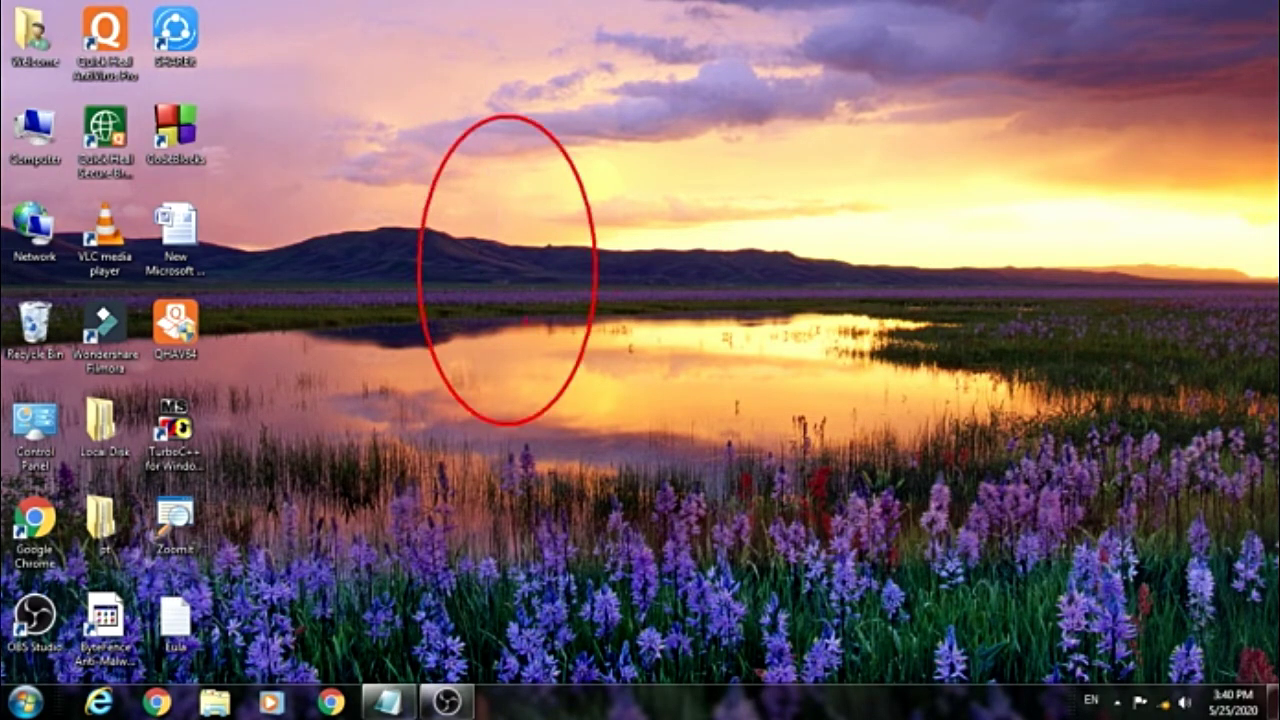
Clear the first ellipse, draw a large red ellipse around the desktop icons with ZoomIt, and exit drawing mode
{"action": "key", "text": "Escape"}
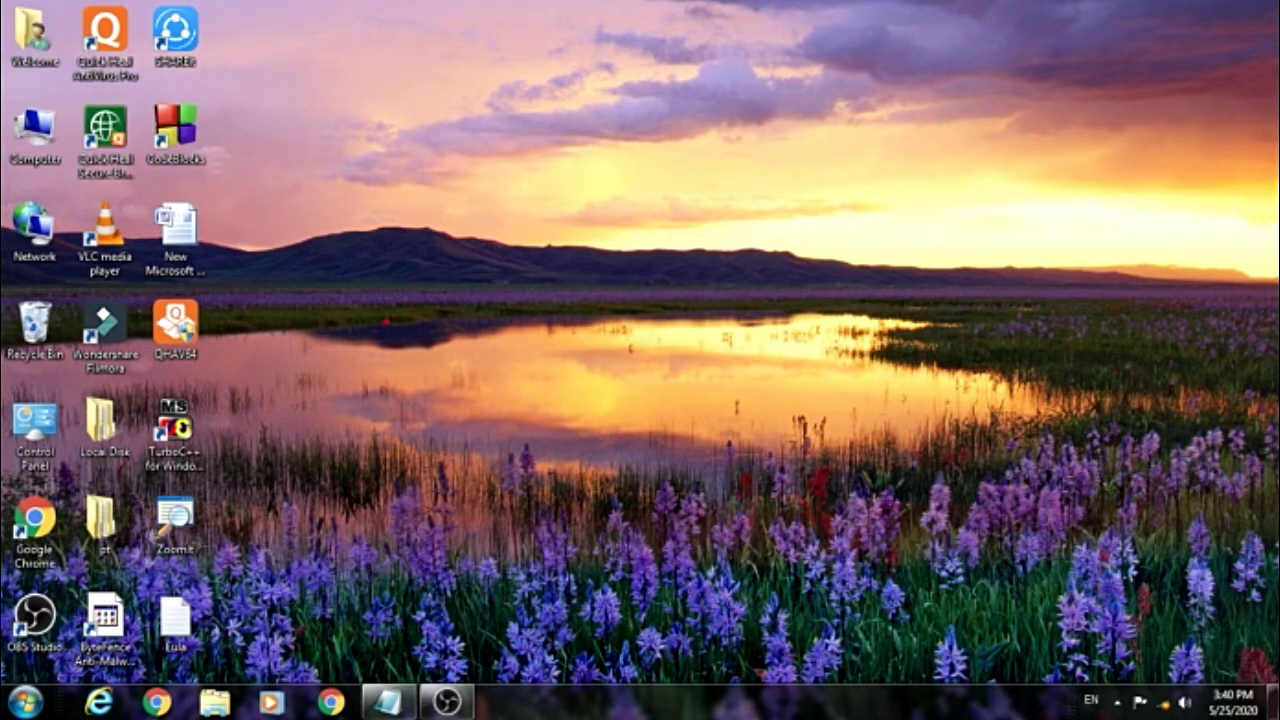
{"action": "mouse_move", "coordinate": [10, 70]}
{"action": "left_mouse_down"}
{"action": "mouse_move", "coordinate": [236, 404]}
{"action": "mouse_move", "coordinate": [378, 655]}
{"action": "left_mouse_up"}
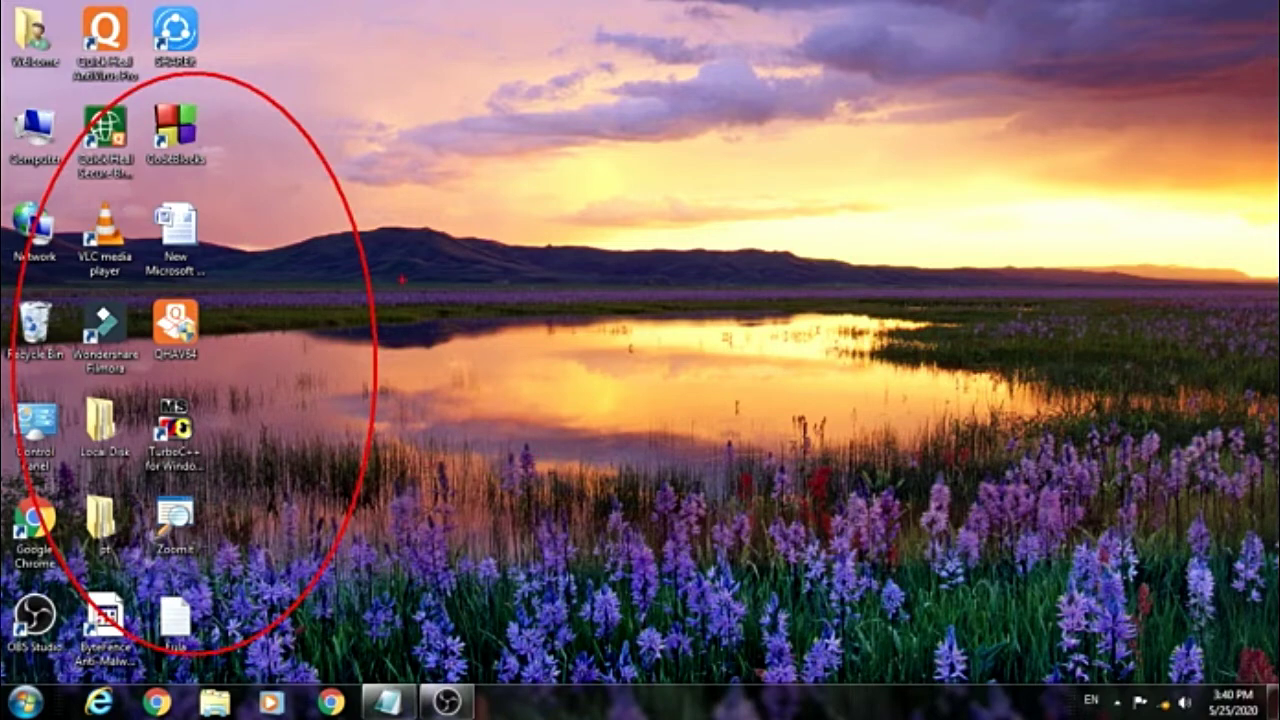
{"action": "key", "text": "Escape"}
Review the typing-mode instructions and text font in ZoomIt's Type settings, then close the options
{"action": "double_click", "coordinate": [174, 520]}
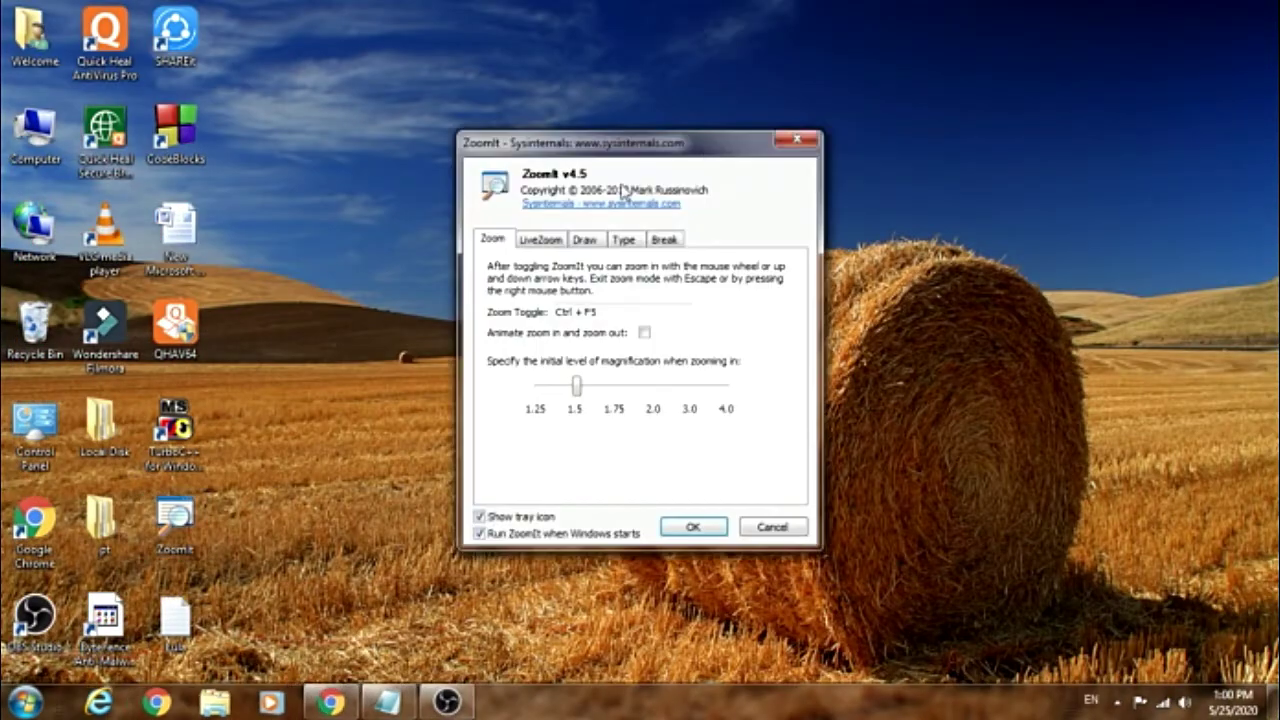
{"action": "left_click", "coordinate": [622, 241]}
{"action": "left_click", "coordinate": [693, 527]}
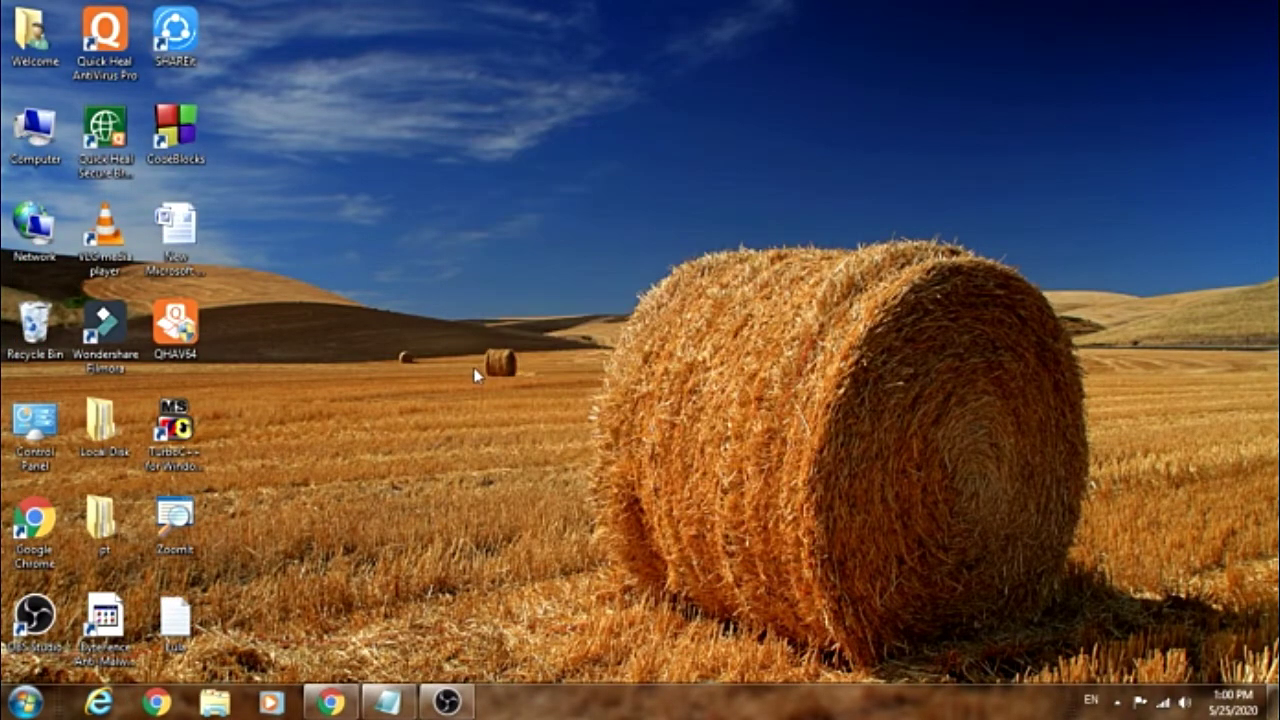
{"action": "key", "text": "ctrl+1"}
{"action": "scroll", "coordinate": [471, 371], "scroll_direction": "down", "scroll_amount": 2}
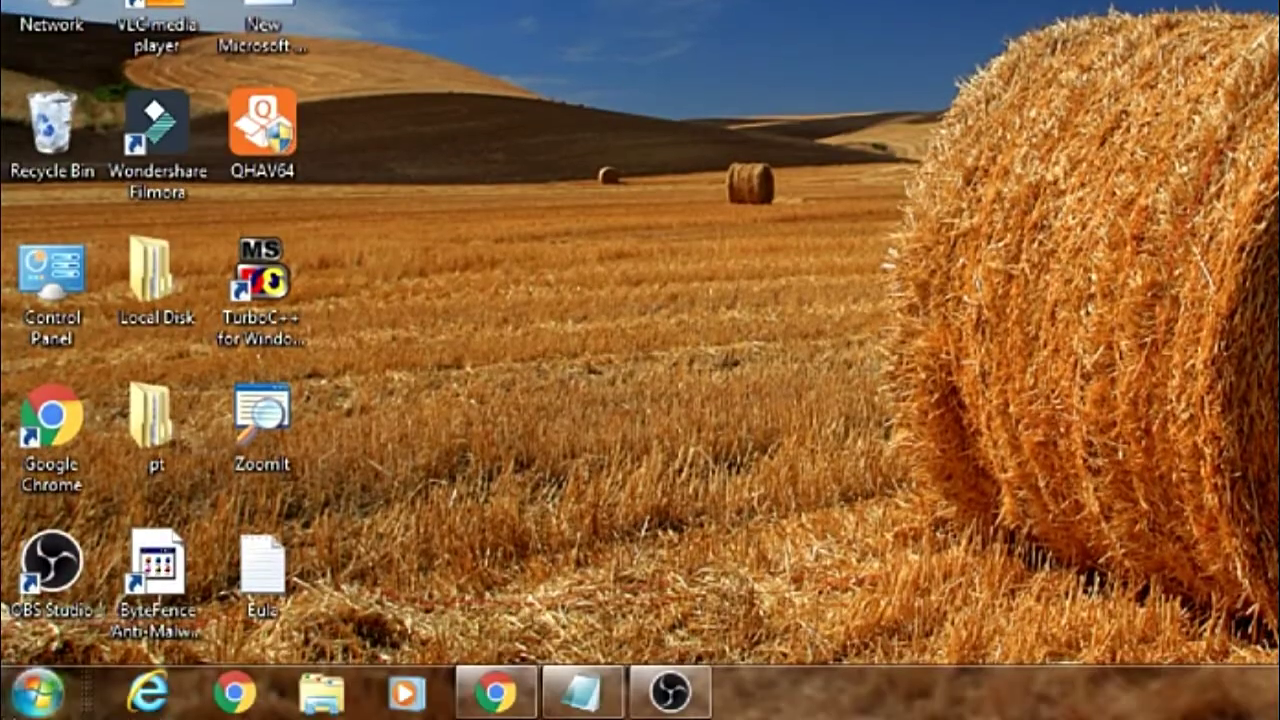
{"action": "double_click", "coordinate": [262, 420]}
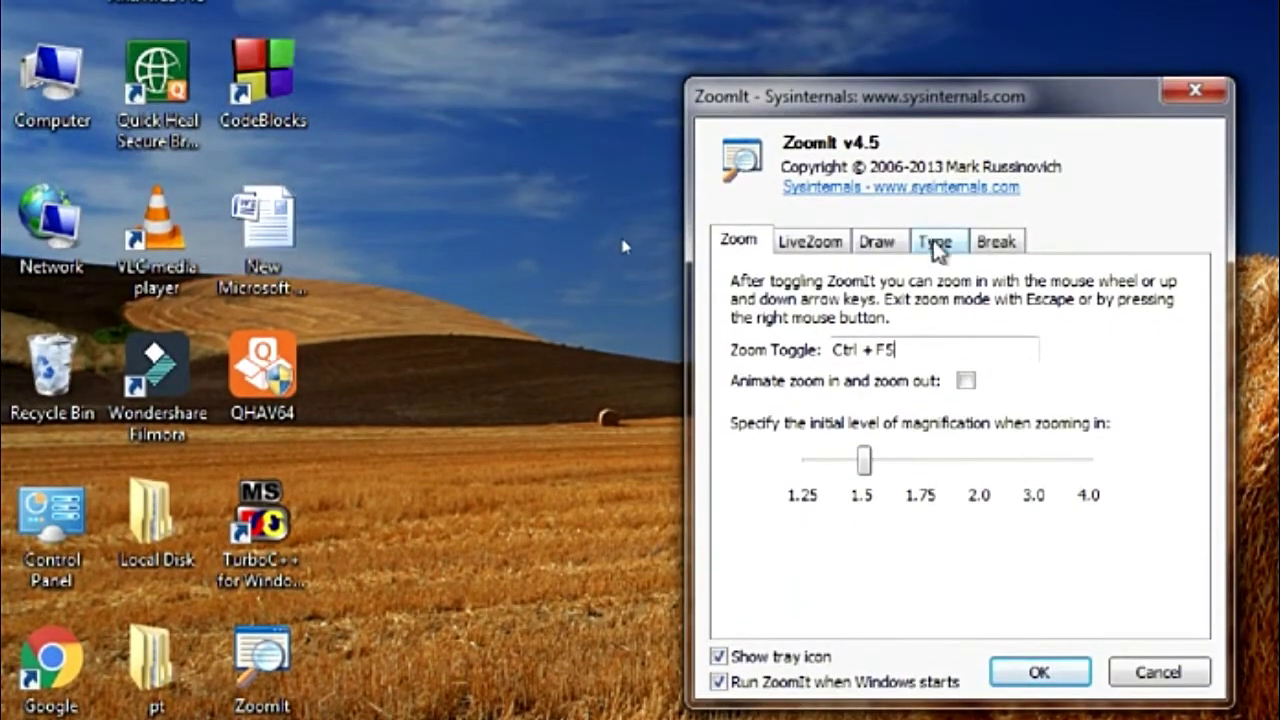
{"action": "left_click", "coordinate": [935, 245]}
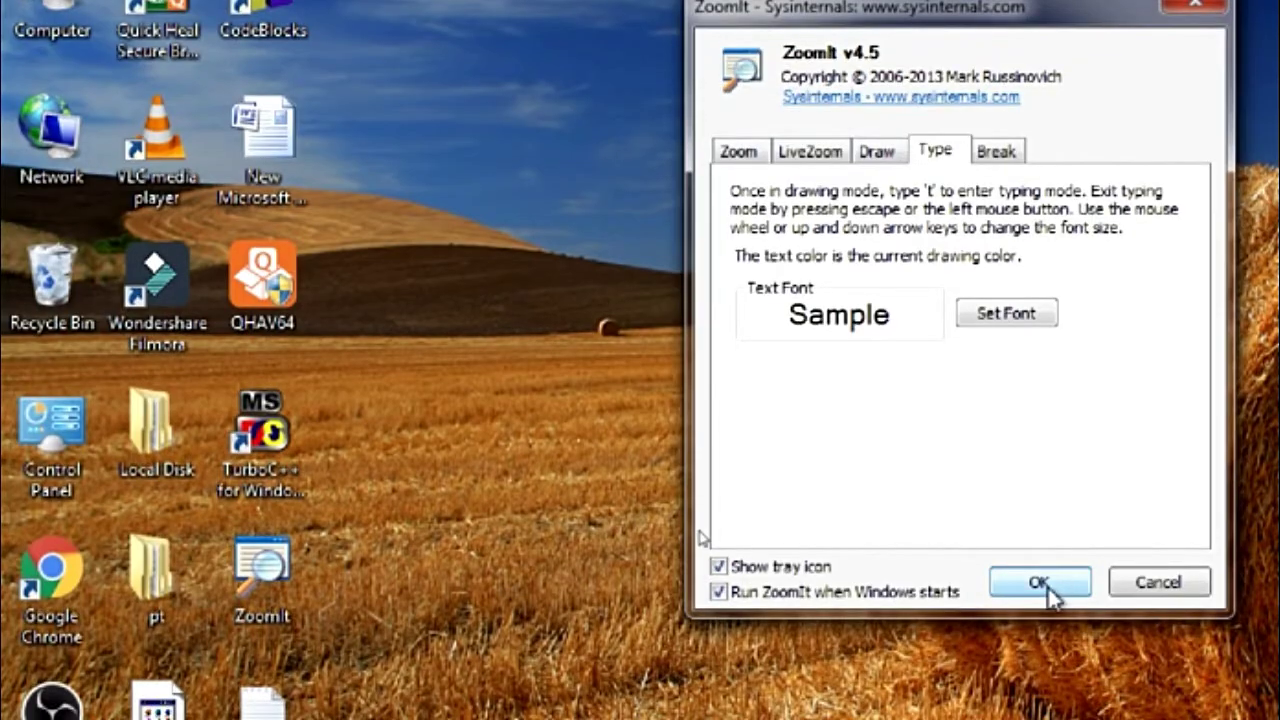
{"action": "left_click", "coordinate": [1039, 672]}
Write "After this you have to type something" and "then first press ctrl+f3 then ctrl+t." as two lines of Step (12) in the notes
{"action": "left_click", "coordinate": [387, 702]}
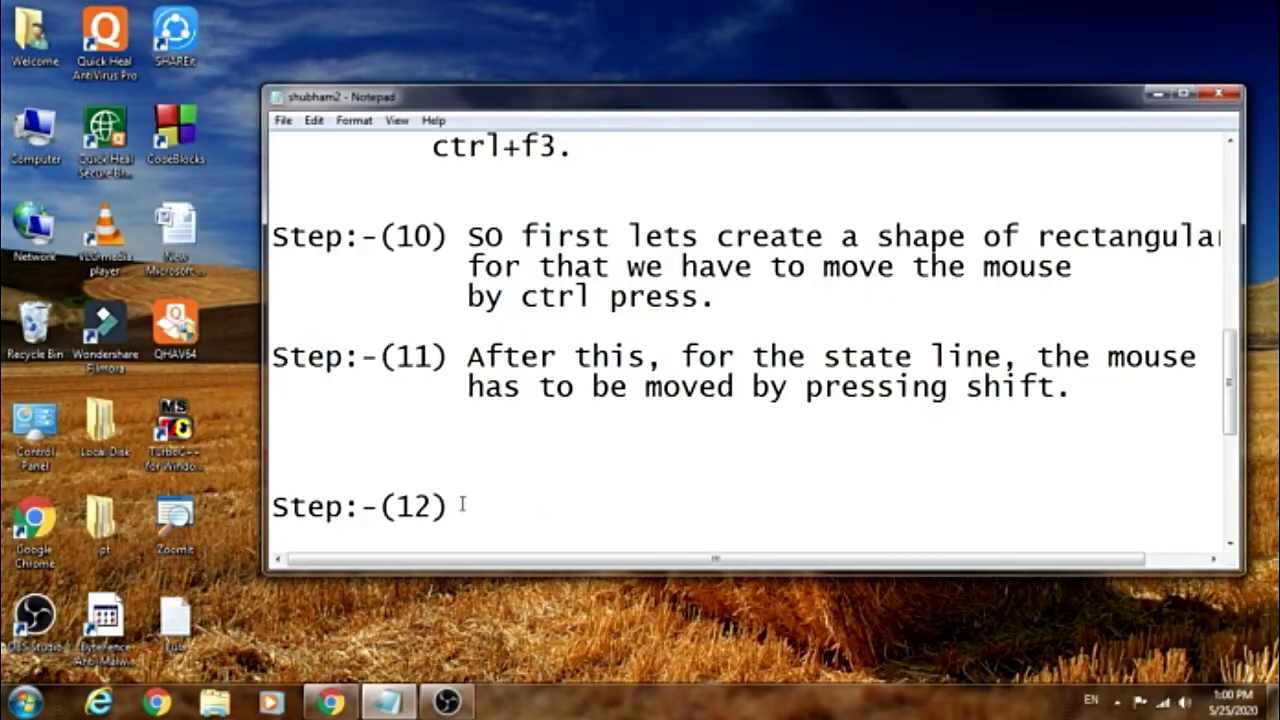
{"action": "type", "text": "After"}
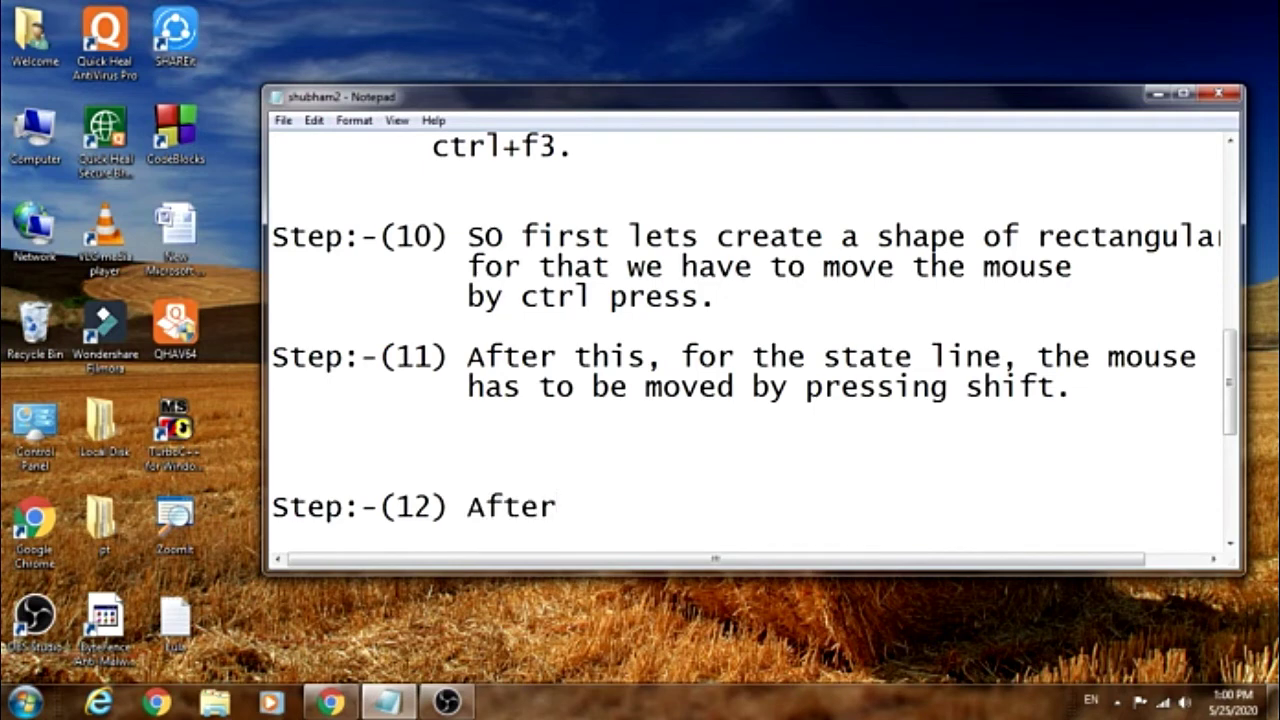
{"action": "type", "text": " this y"}
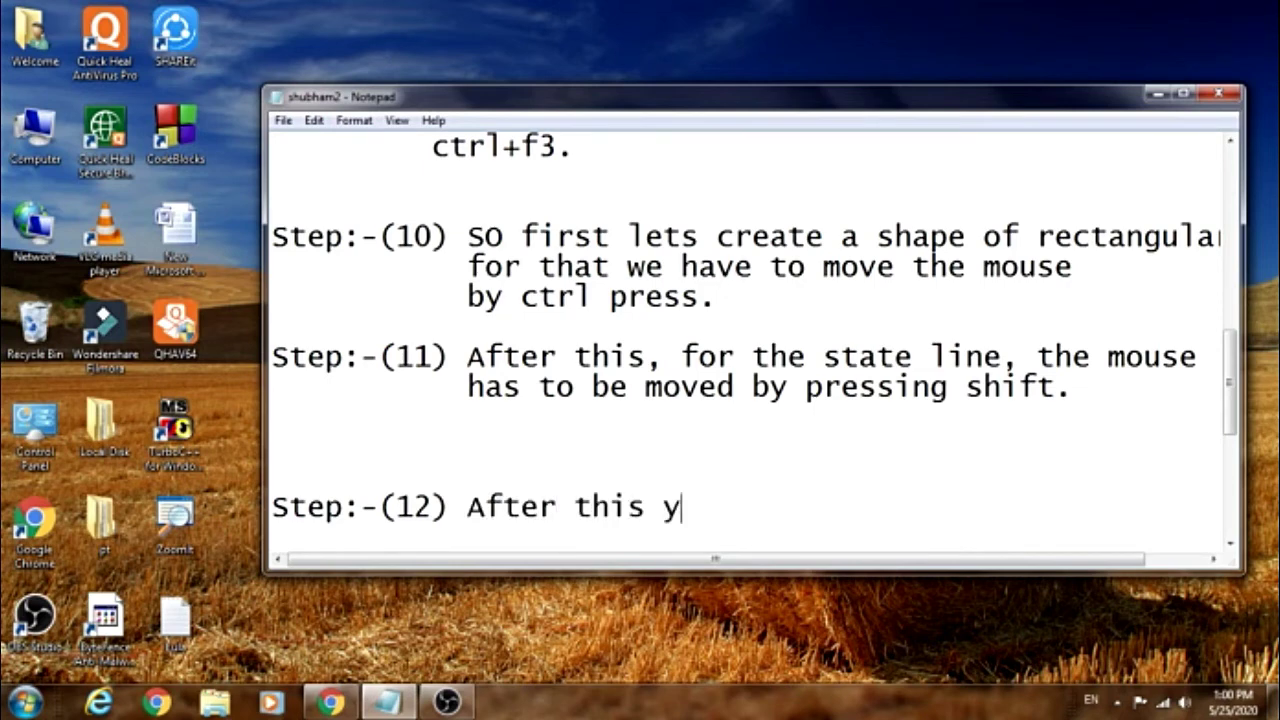
{"action": "type", "text": "ou have to type something"}
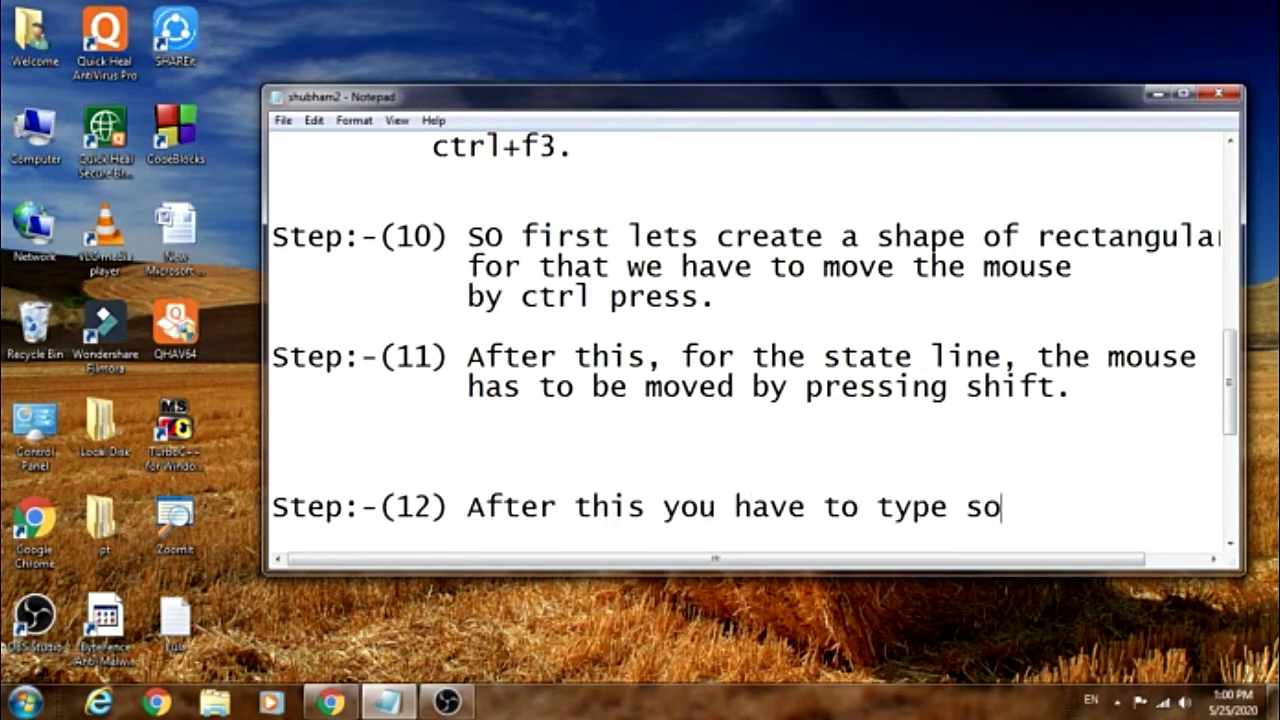
{"action": "key", "text": "Return"}
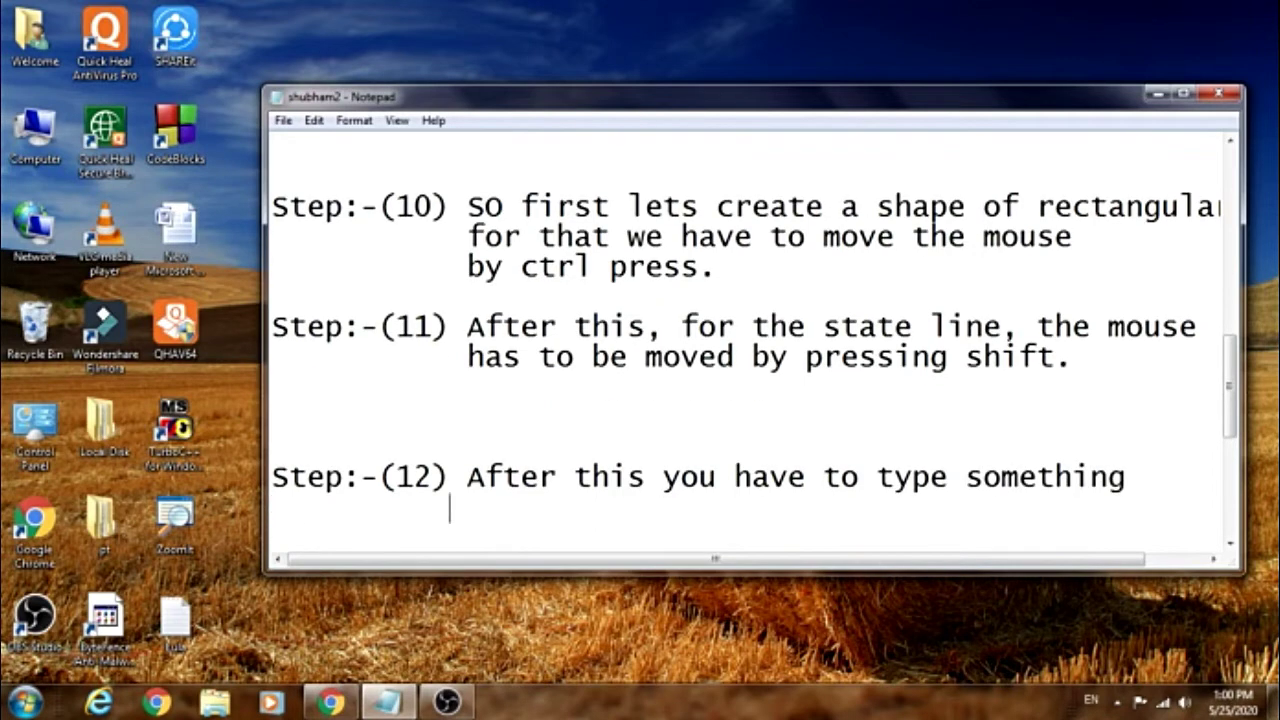
{"action": "type", "text": "then"}
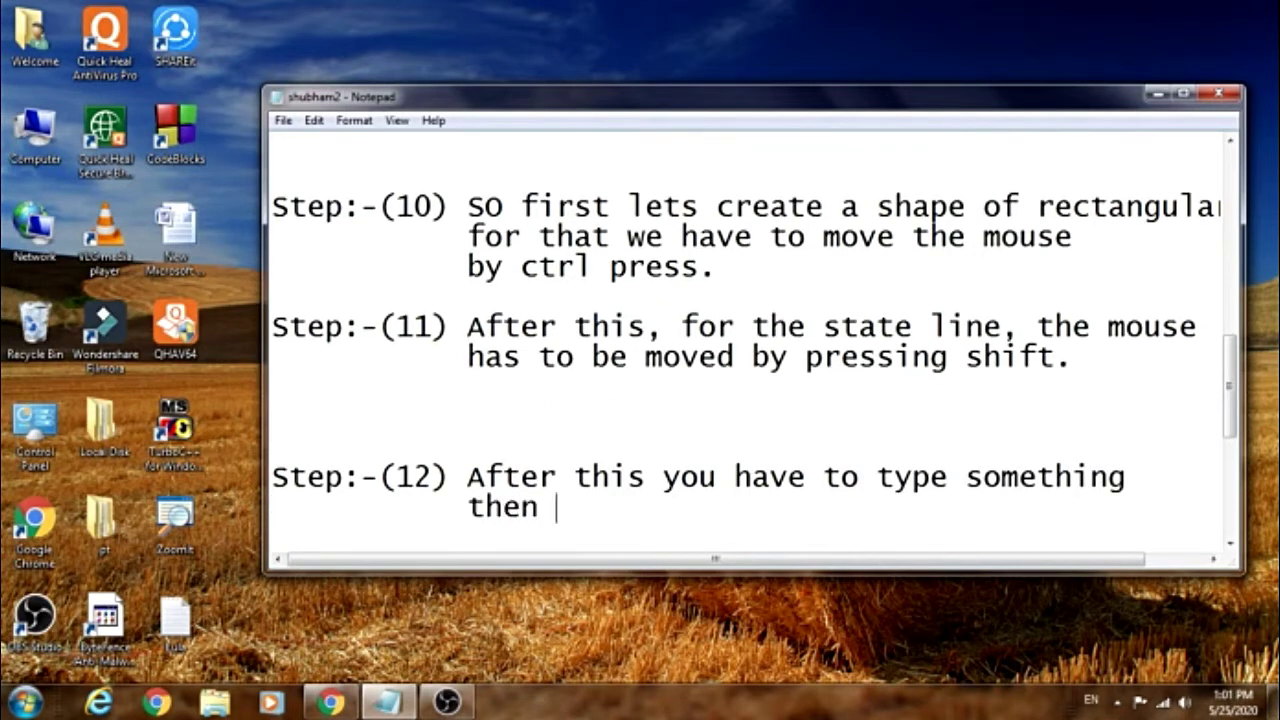
{"action": "type", "text": " first press "}
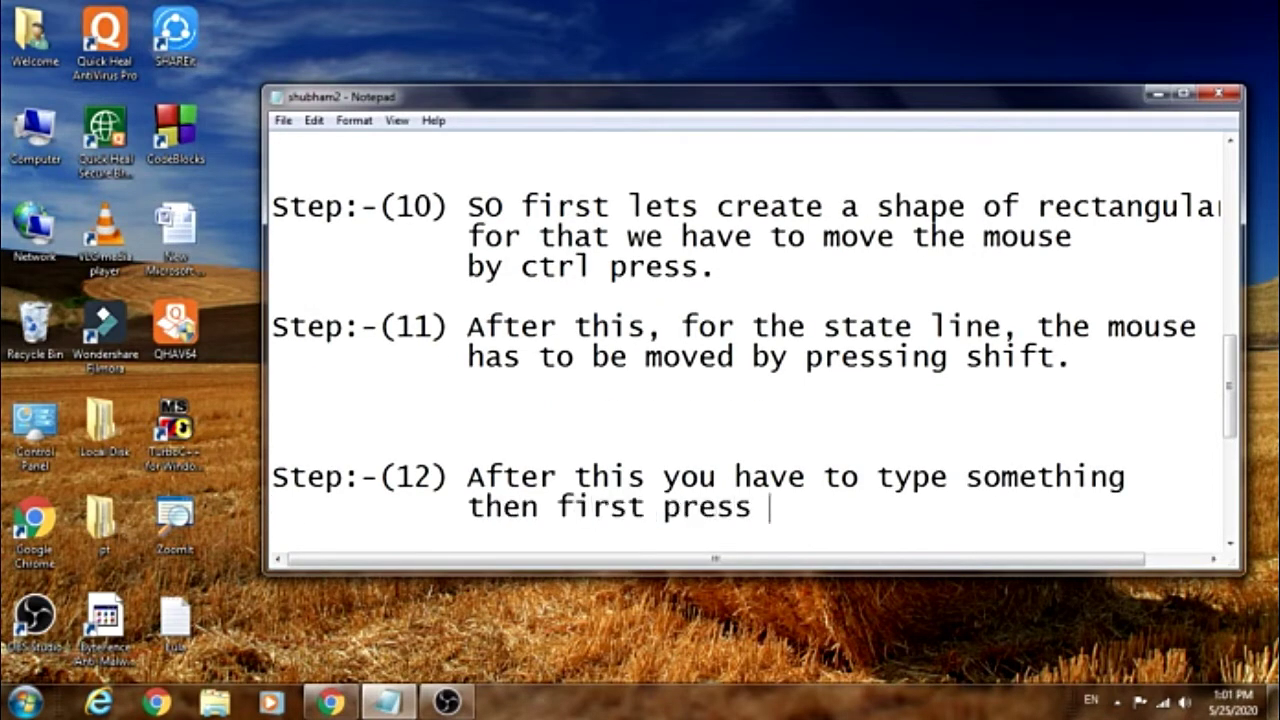
{"action": "type", "text": "ctrl+f"}
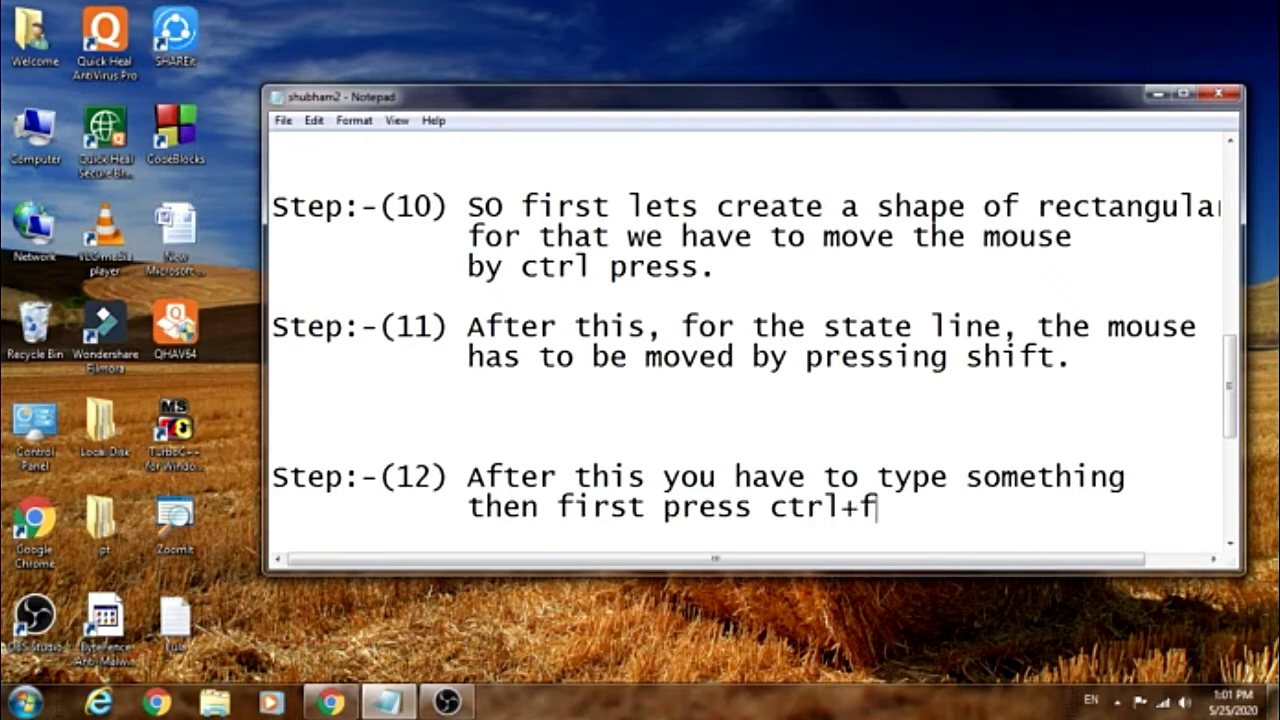
{"action": "type", "text": "3 then ctrl+t."}
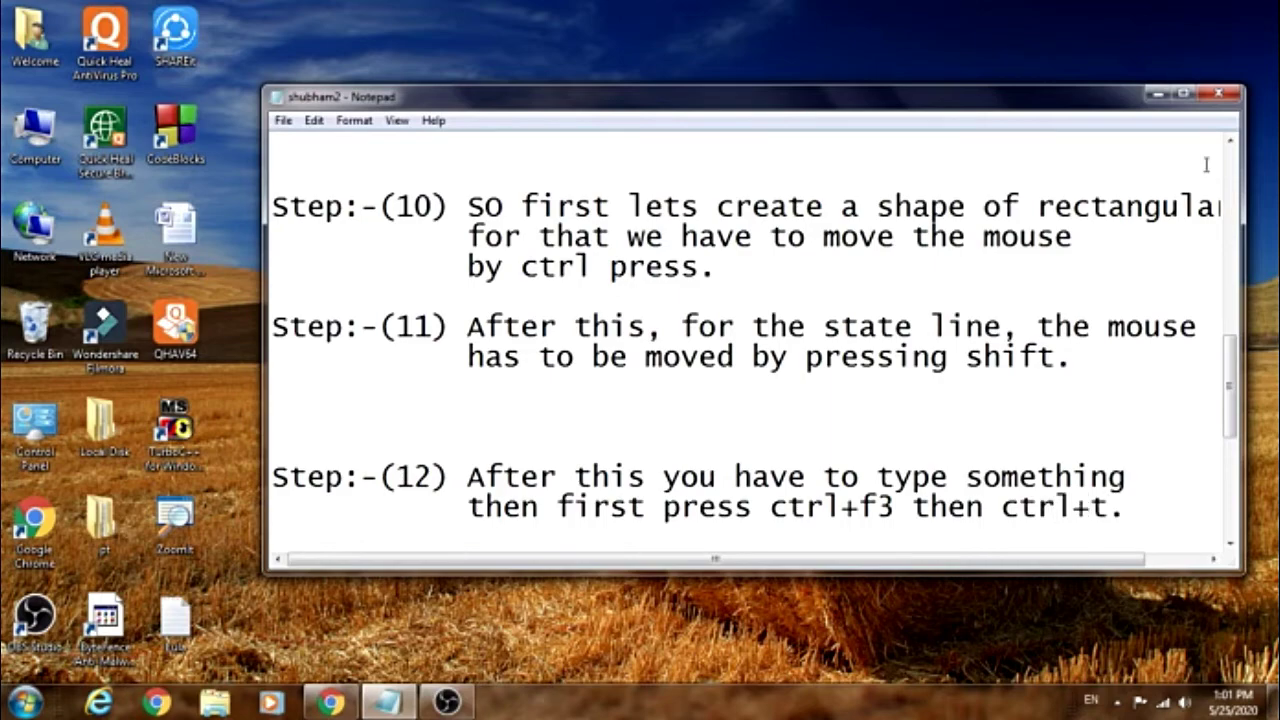
Minimize the notes and set ZoomIt's typing font to Mistral
{"action": "left_click", "coordinate": [1157, 93]}
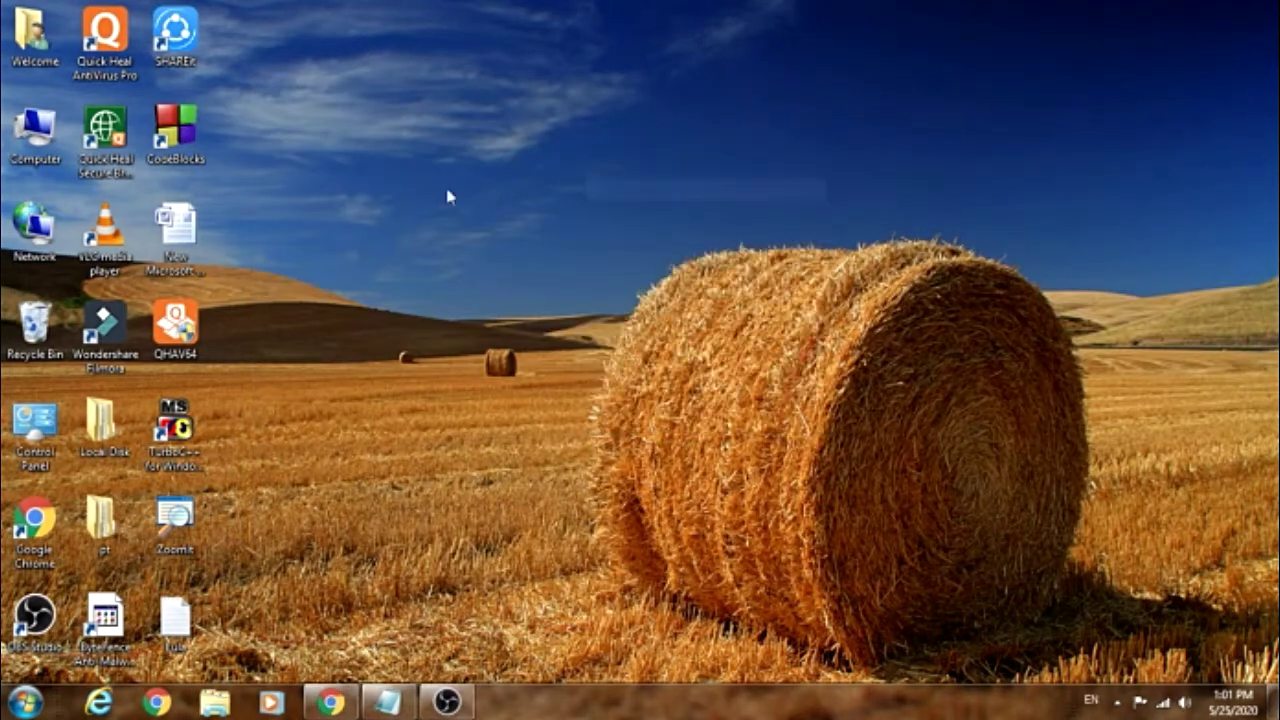
{"action": "double_click", "coordinate": [193, 535]}
{"action": "left_click", "coordinate": [622, 241]}
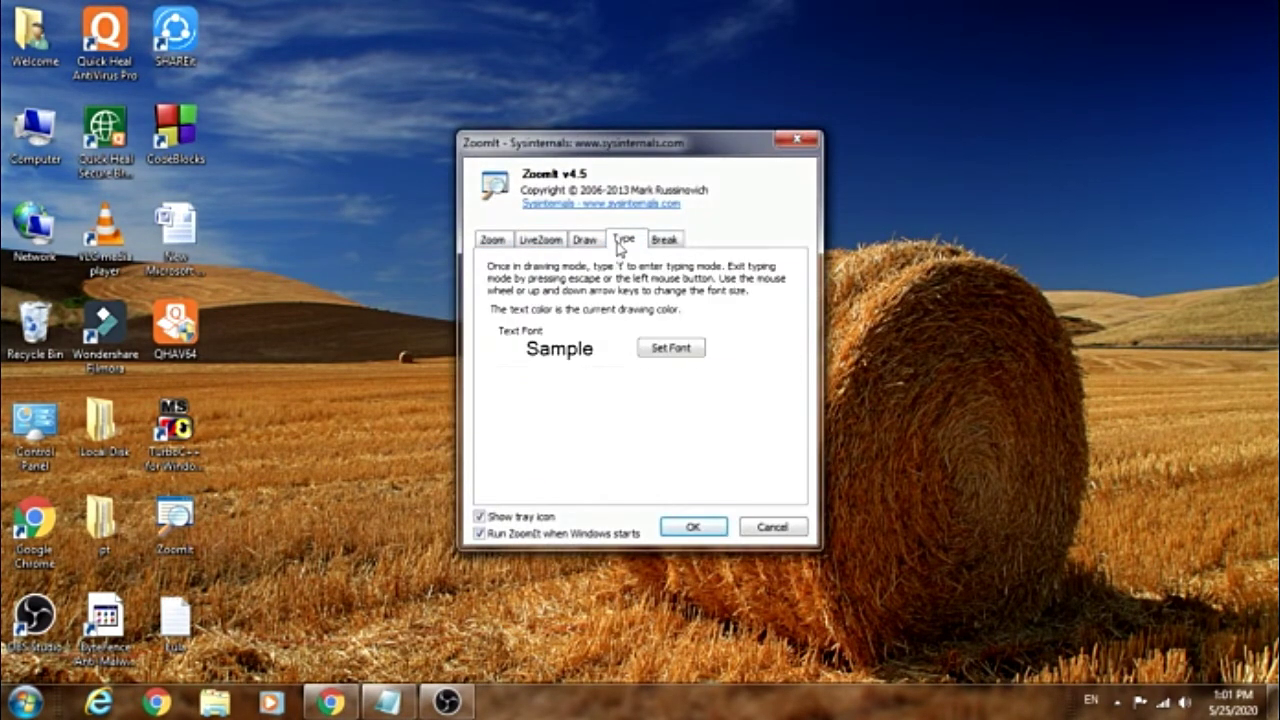
{"action": "left_click", "coordinate": [670, 347]}
{"action": "left_click", "coordinate": [660, 322]}
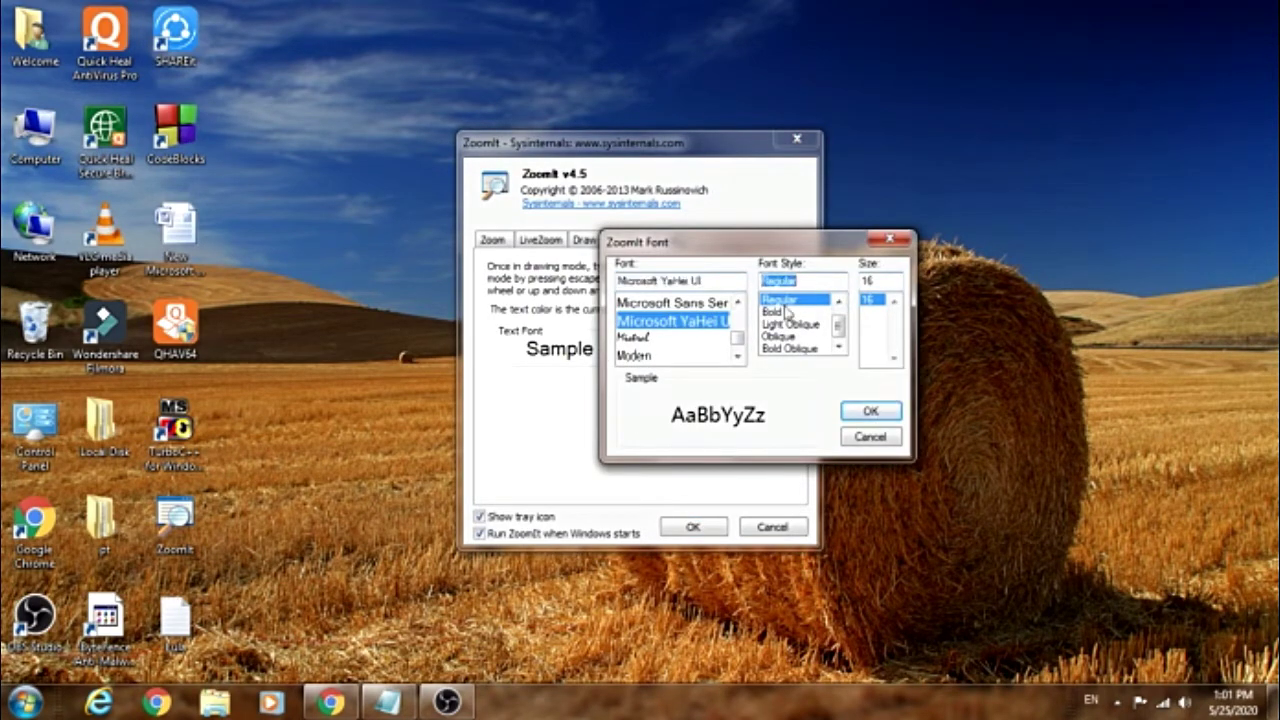
{"action": "left_click", "coordinate": [672, 338]}
{"action": "left_click", "coordinate": [870, 411]}
Change ZoomIt's typing font to Lucida Fax and save the options
{"action": "left_click", "coordinate": [672, 348]}
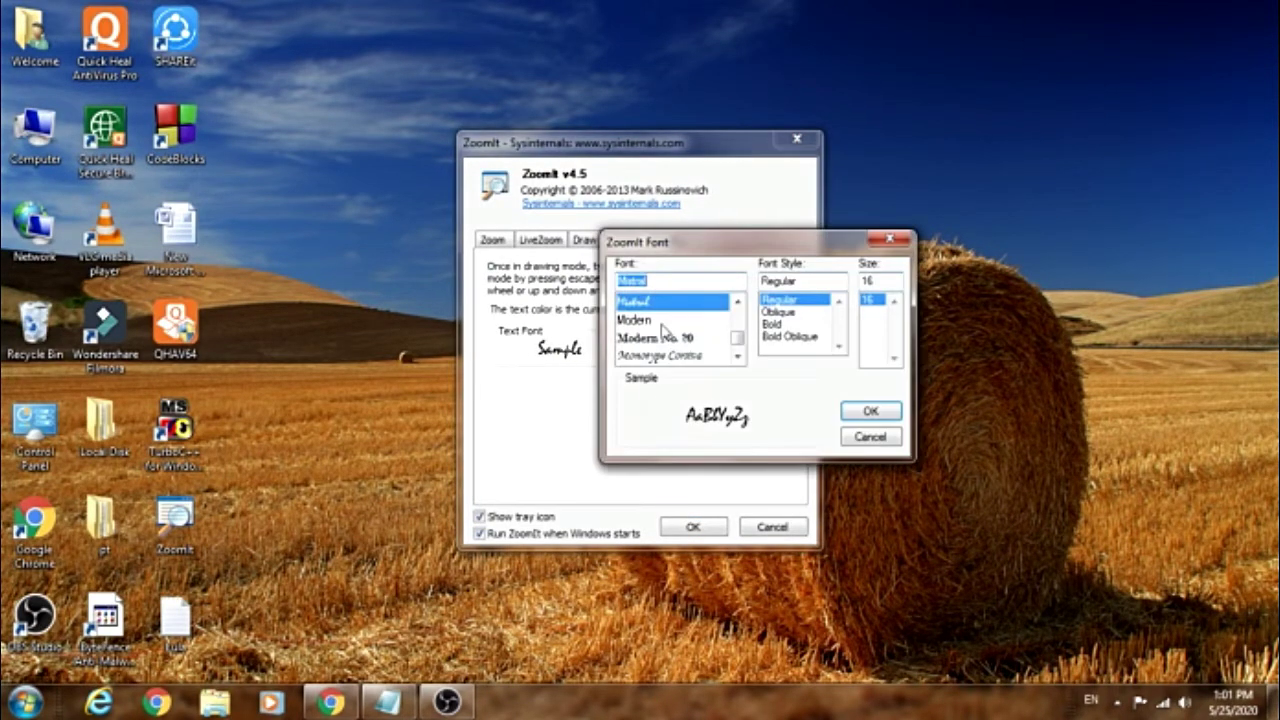
{"action": "scroll", "coordinate": [666, 332], "scroll_direction": "up", "scroll_amount": 4}
{"action": "left_click", "coordinate": [648, 302]}
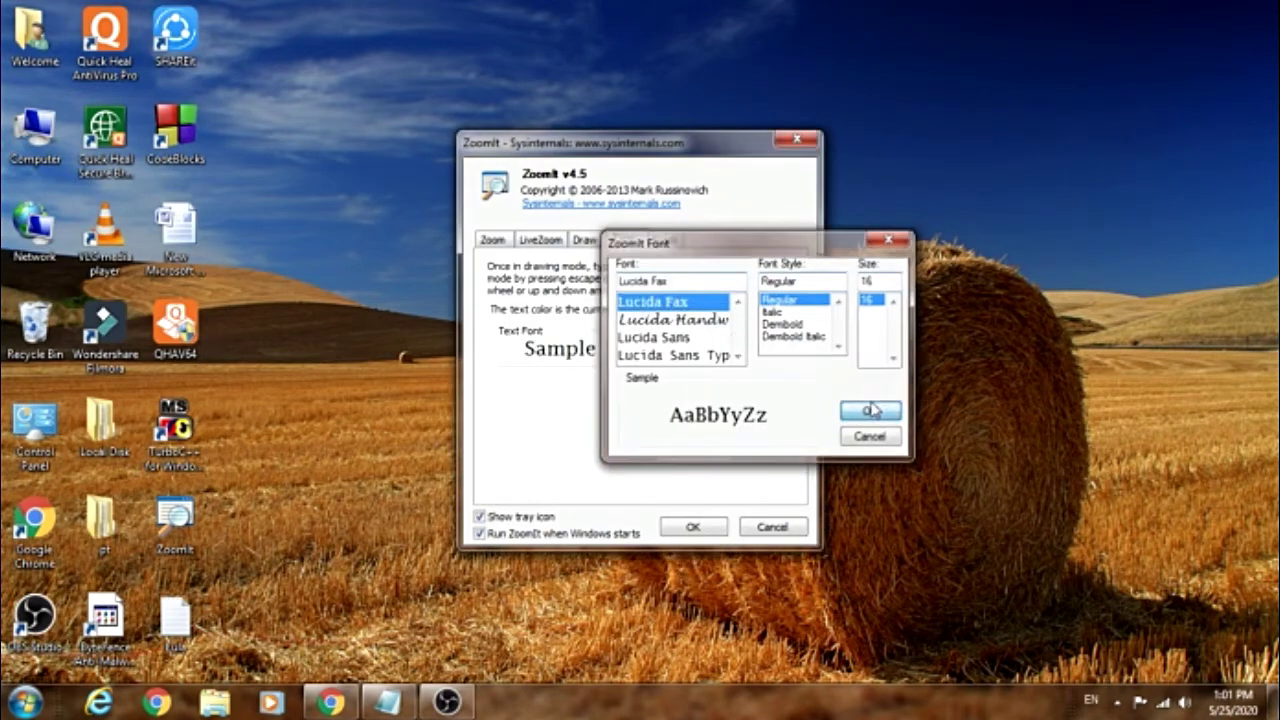
{"action": "left_click", "coordinate": [870, 411]}
{"action": "left_click", "coordinate": [692, 526]}
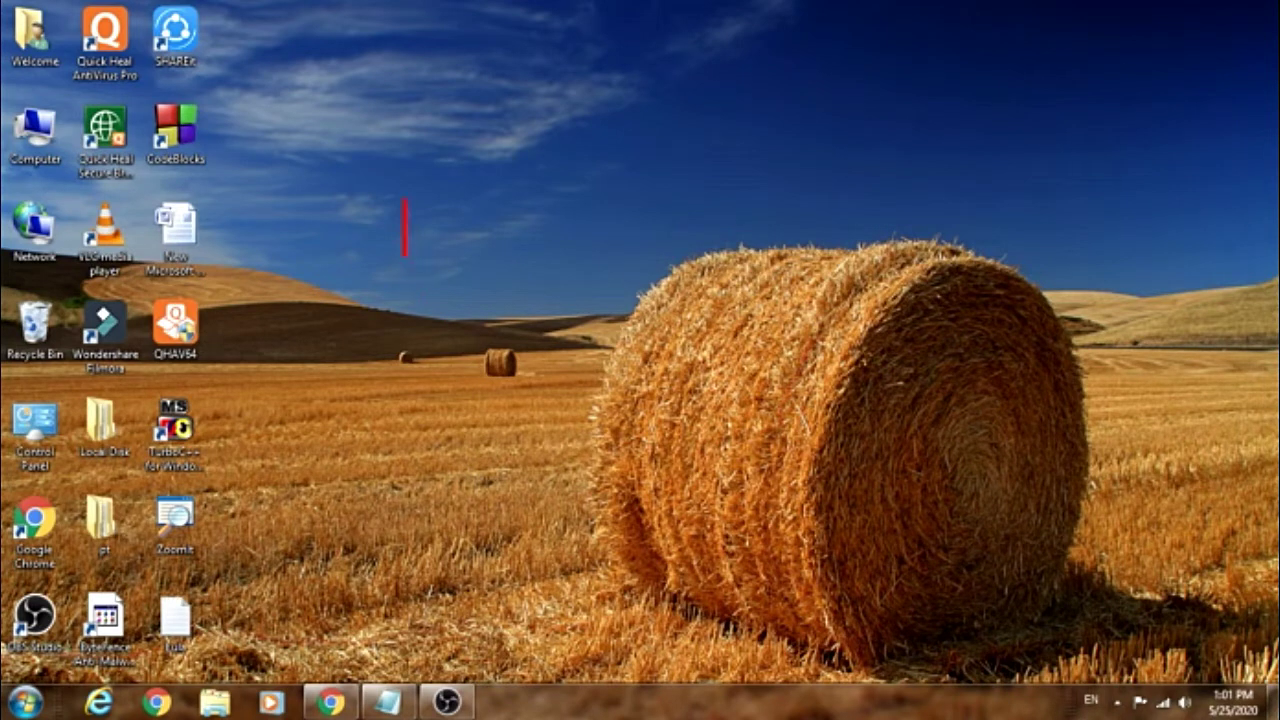
Write "subscribe mt ghhdghh" and, after clearing it, "ghjhg er uy yrt" on the desktop in ZoomIt's typing mode, then exit and refresh the desktop
{"action": "type", "text": "subscribe mt ghhdghh"}
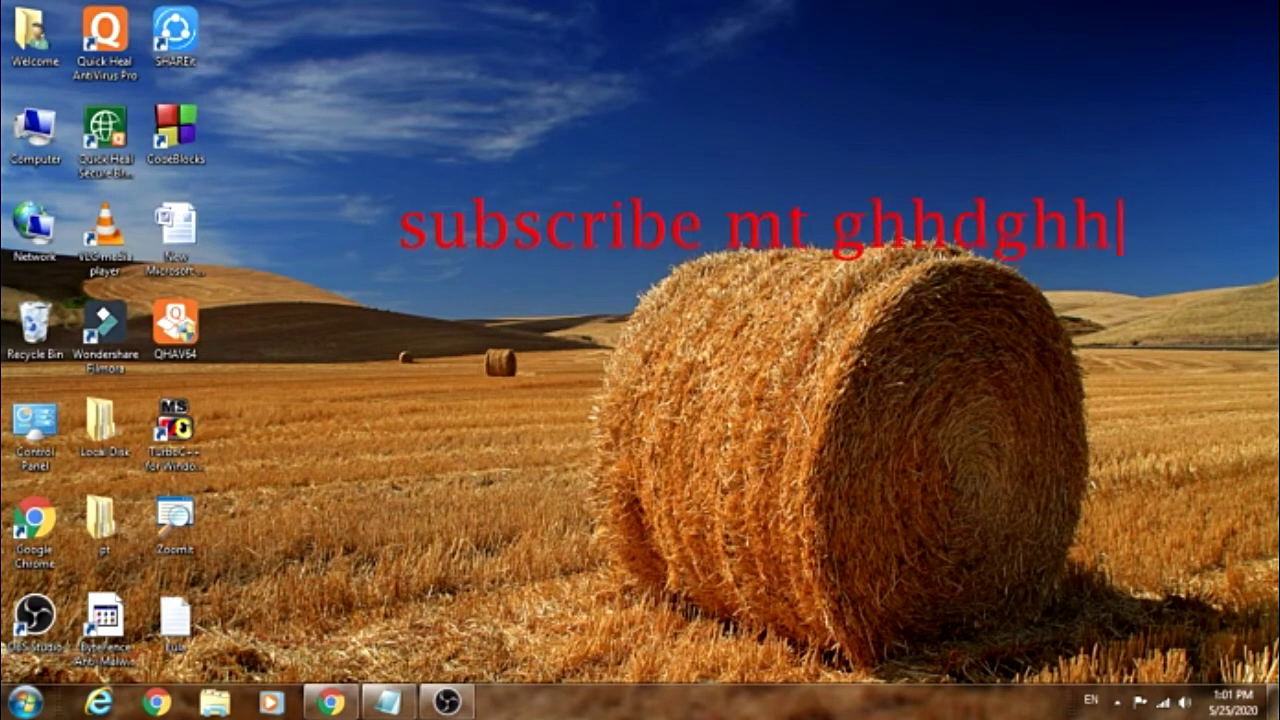
{"action": "key", "text": "Escape"}
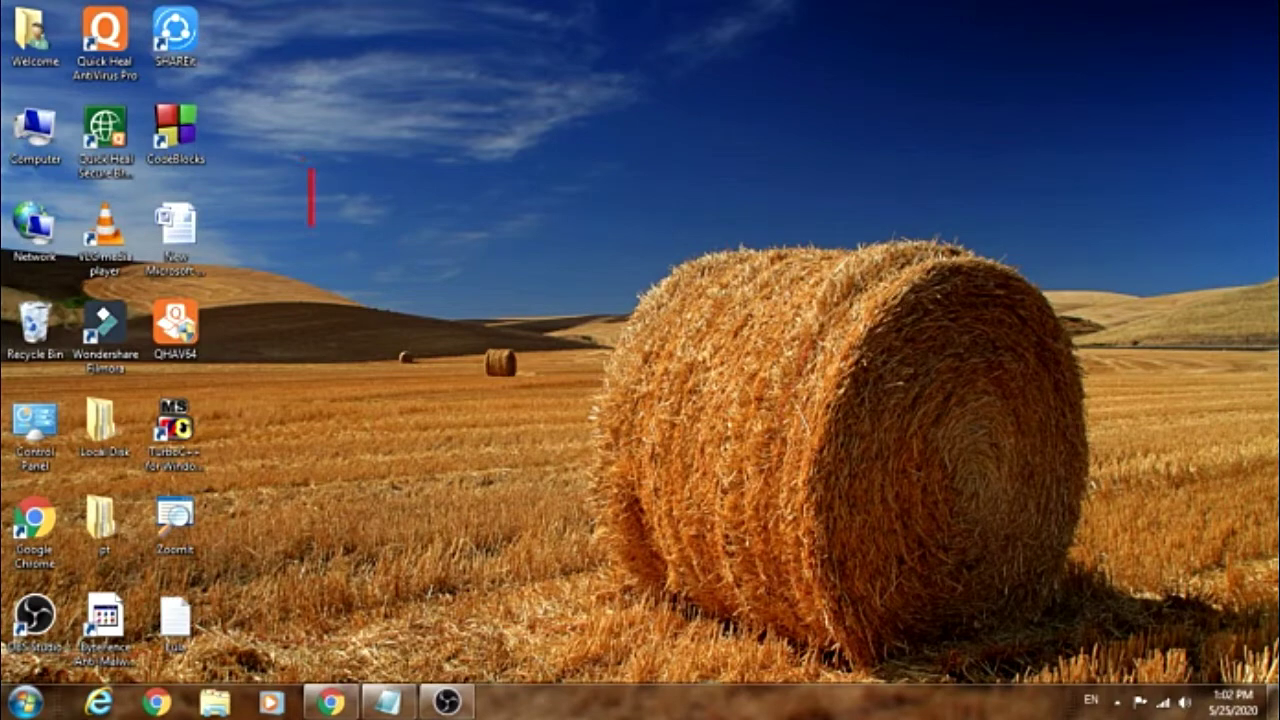
{"action": "type", "text": "ghjhg er uy yrt"}
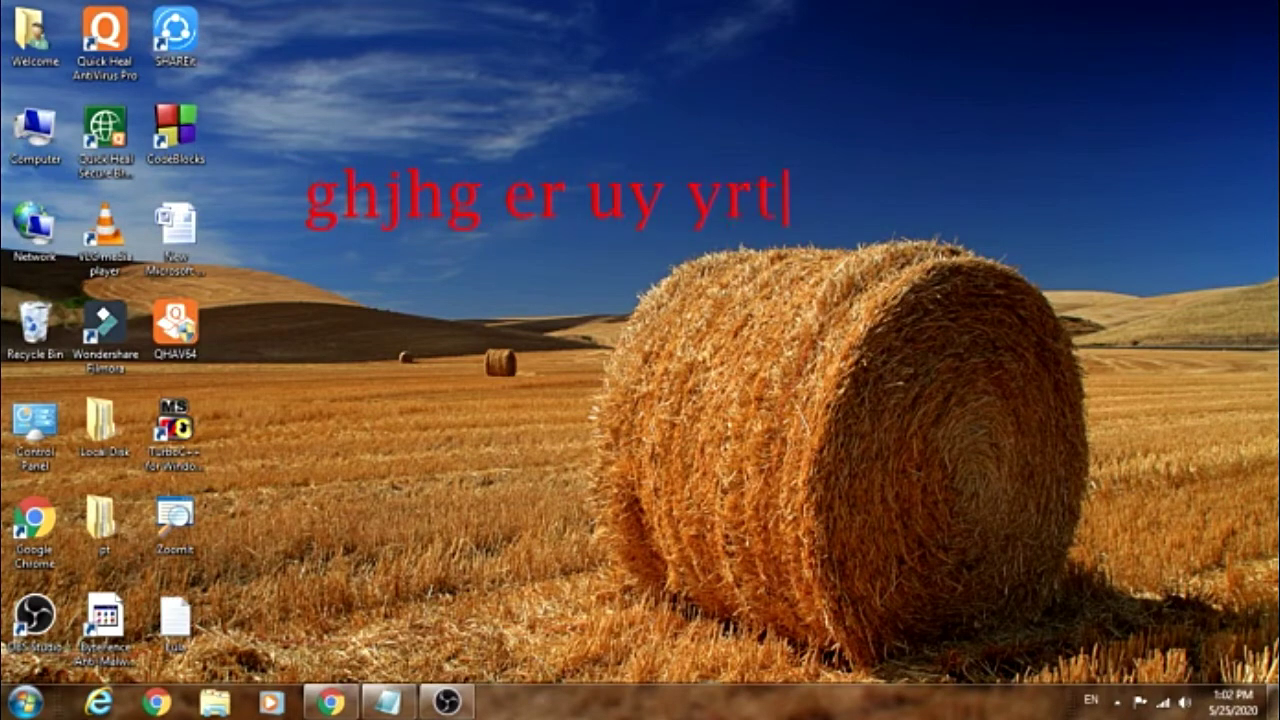
{"action": "key", "text": "Escape"}
{"action": "right_click", "coordinate": [468, 108]}
{"action": "left_click", "coordinate": [529, 163]}
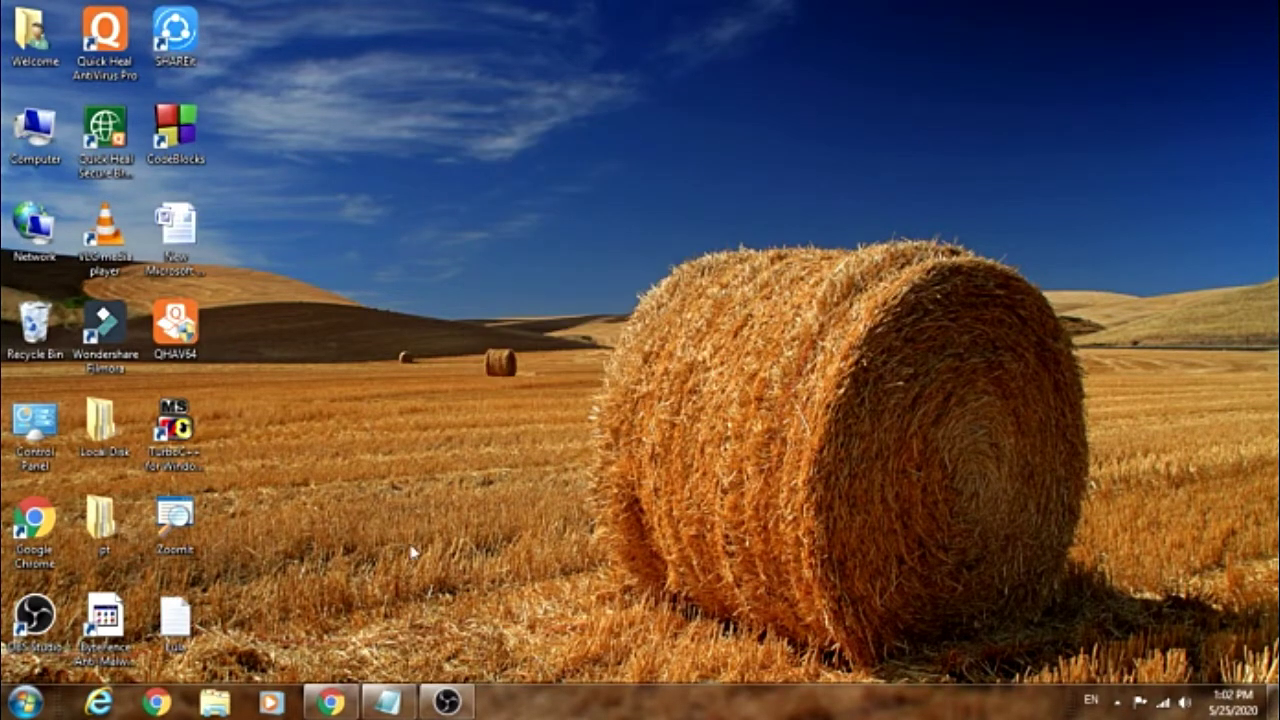
Restore the notes, remove two blank lines above Step (13), and begin it with "after this if you want to change the color"
{"action": "left_click", "coordinate": [388, 703]}
{"action": "scroll", "coordinate": [1154, 497], "scroll_direction": "down", "scroll_amount": 2}
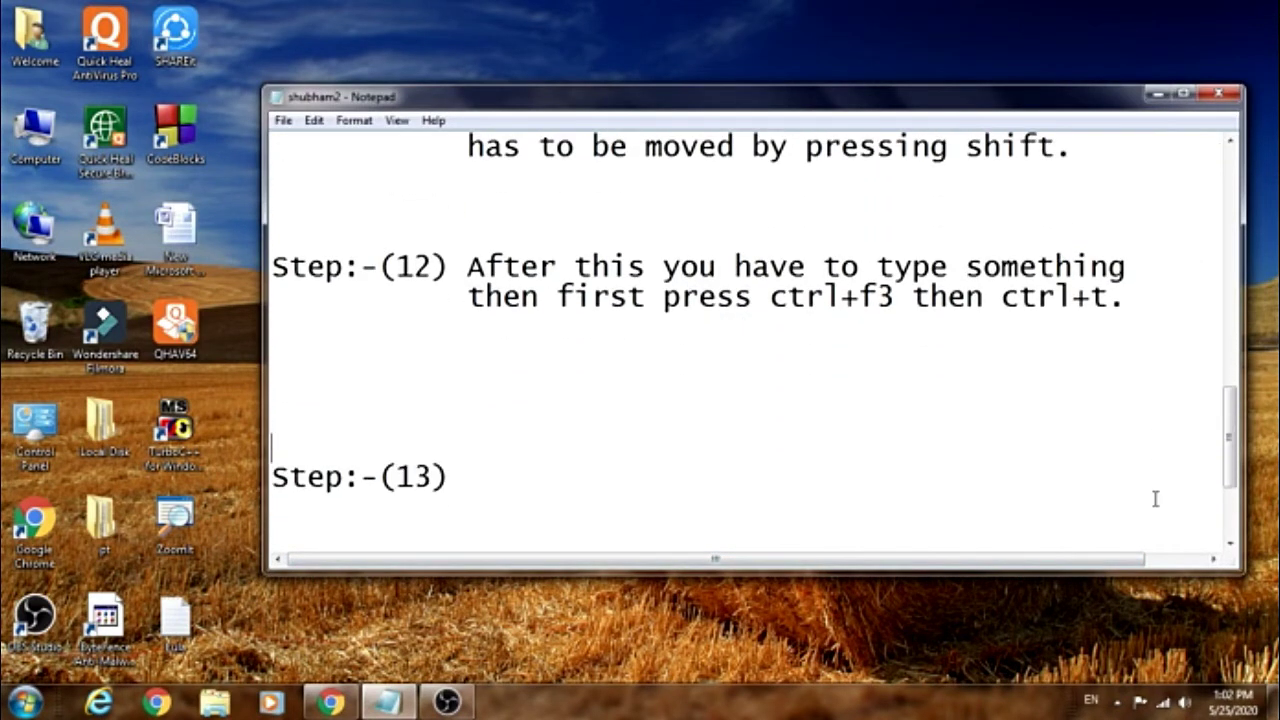
{"action": "key", "text": "Down"}
{"action": "key", "text": "Down"}
{"action": "key", "text": "Delete"}
{"action": "key", "text": "Delete"}
{"action": "key", "text": "Right"}
{"action": "type", "text": "after this "}
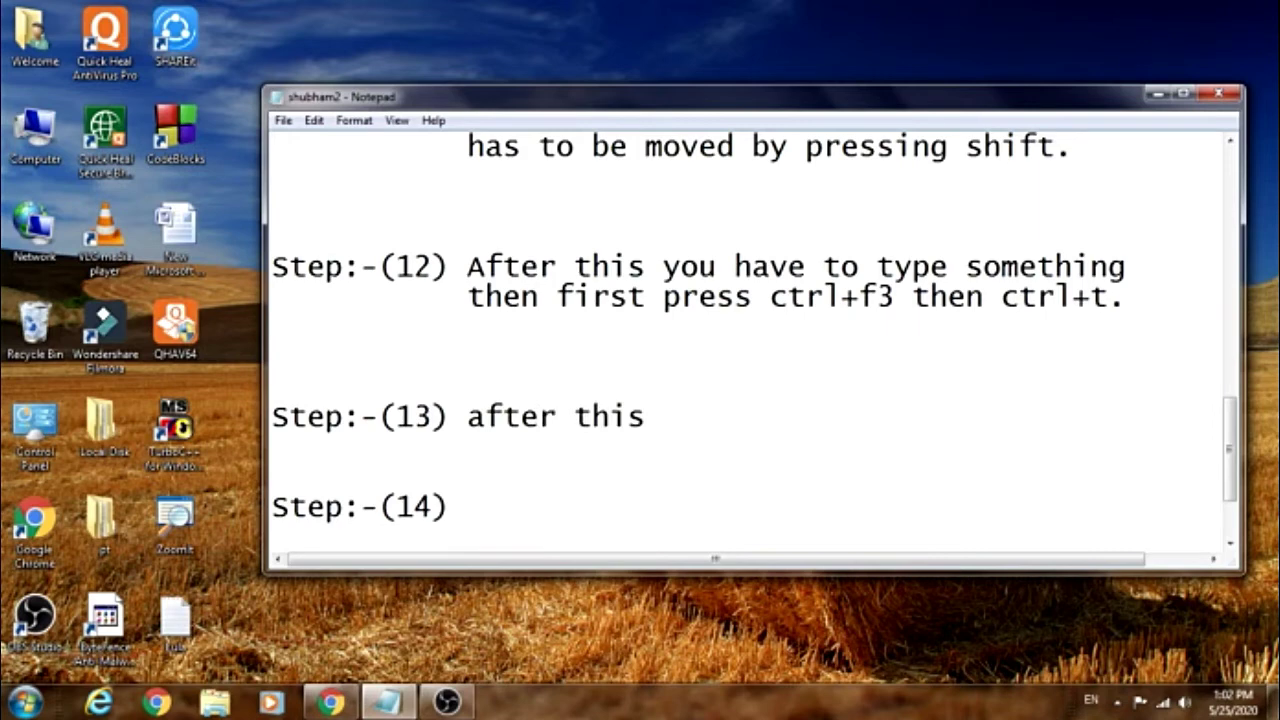
{"action": "type", "text": "if you want "}
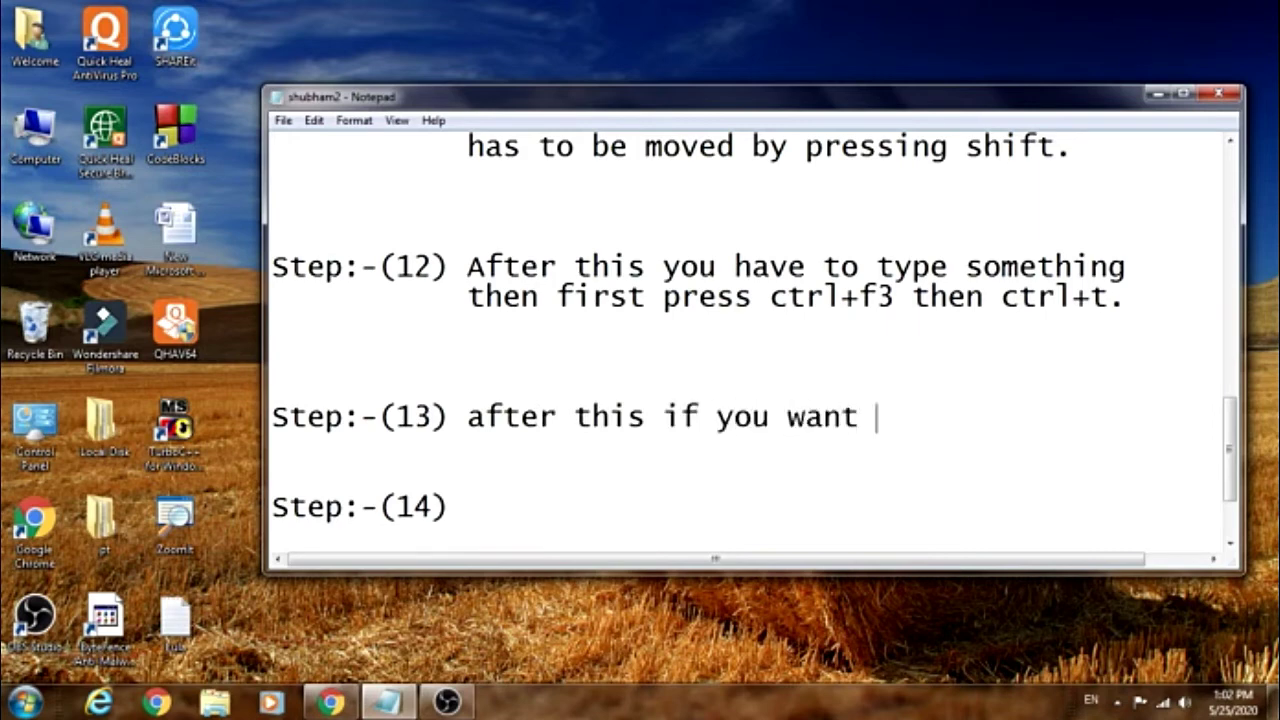
{"action": "type", "text": "to change the "}
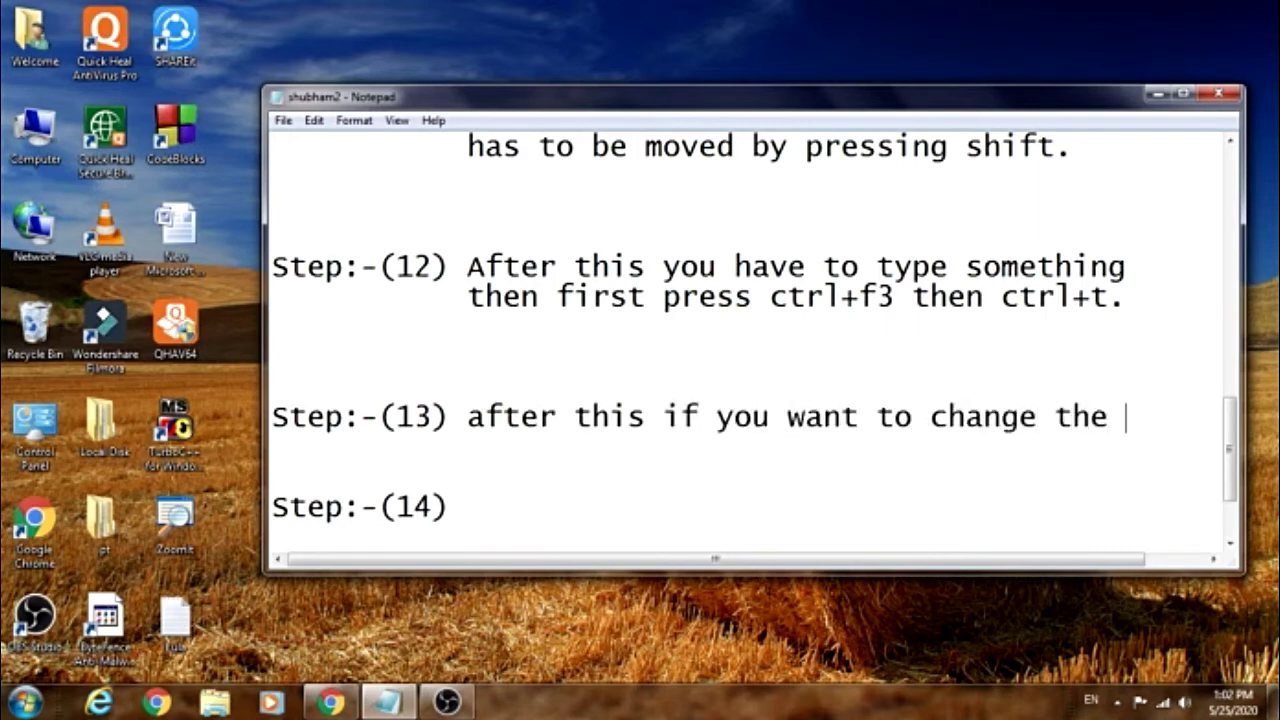
{"action": "type", "text": "color"}
Continue Step (13) of the notes with a second line reading "then you will get four colrs."
{"action": "key", "text": "Return"}
{"action": "type", "text": "t"}
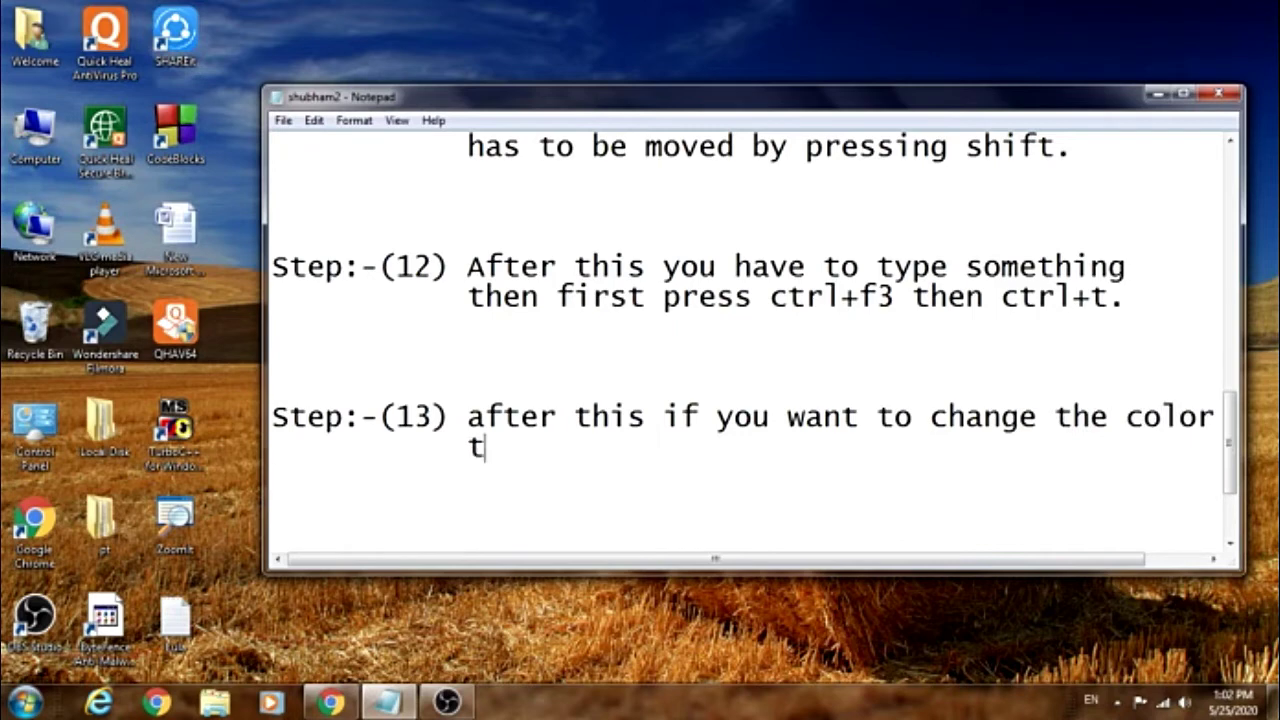
{"action": "type", "text": "hen you will "}
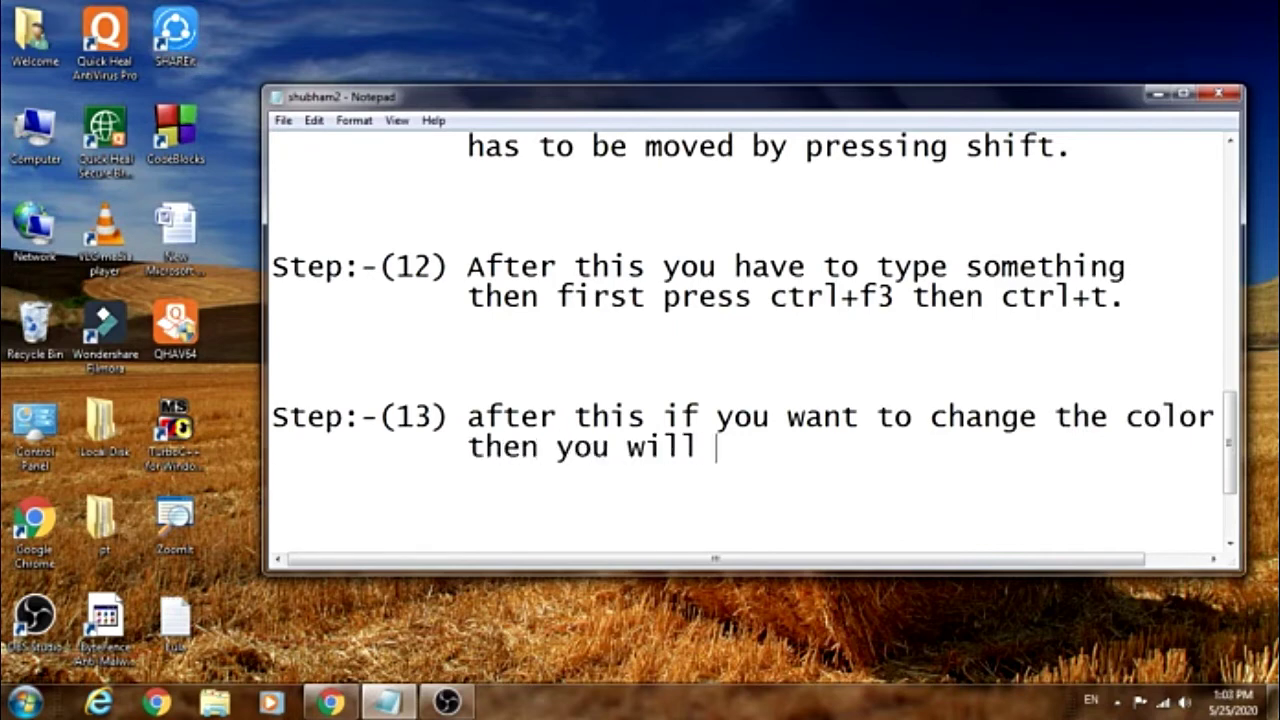
{"action": "type", "text": "get four"}
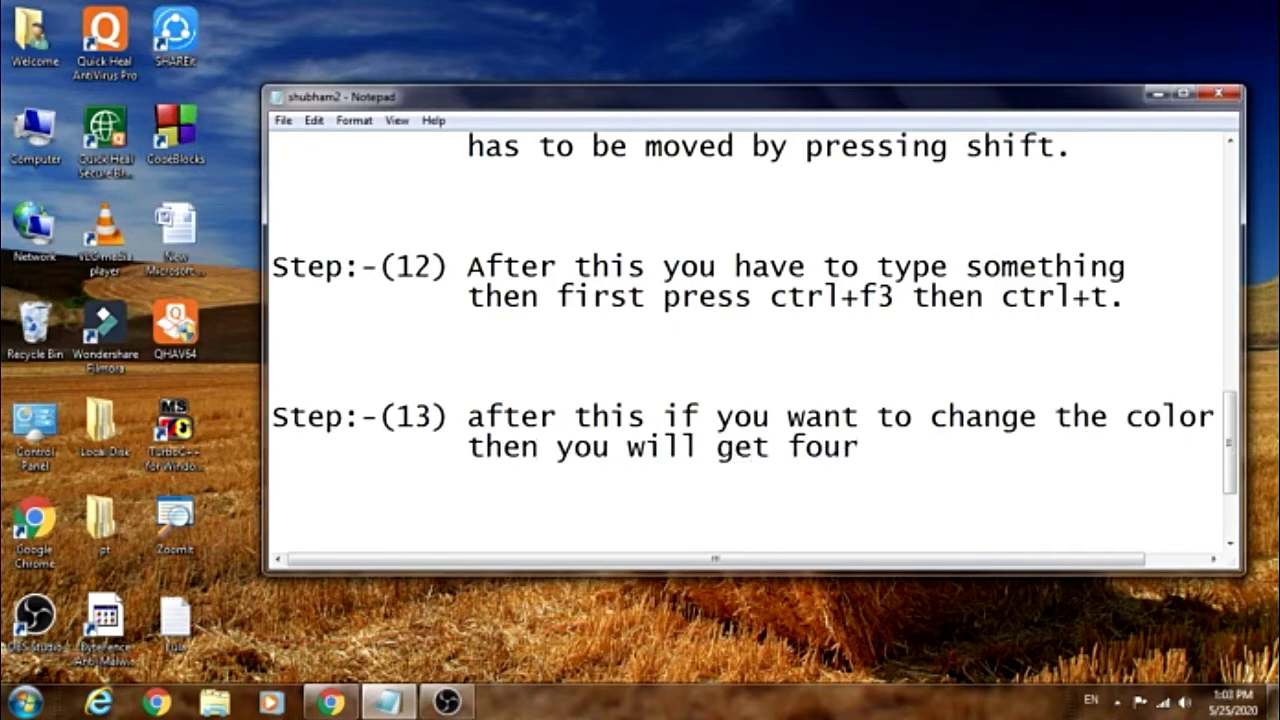
{"action": "type", "text": " colrs."}
{"action": "key", "text": "Return"}
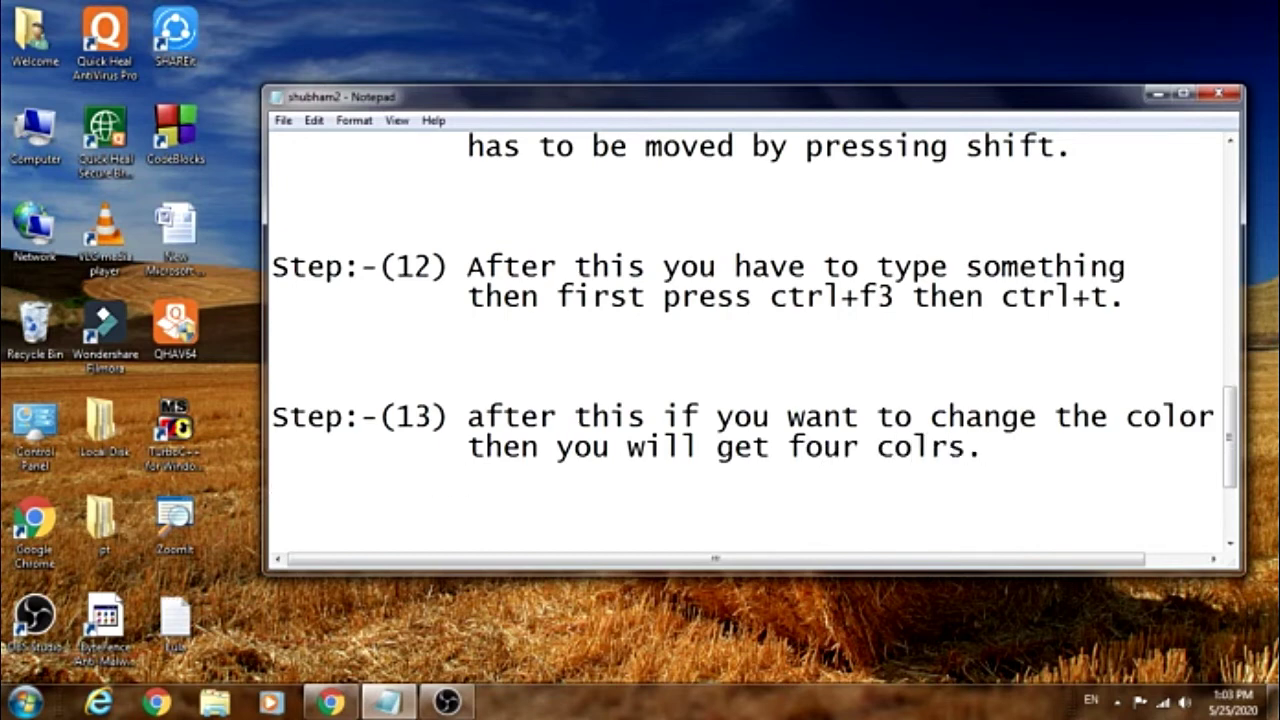
Add the line "Blue(B),Red(R),Orange(O) and yellow(Y)." to Step (13) of the notes
{"action": "type", "text": "Blue(B"}
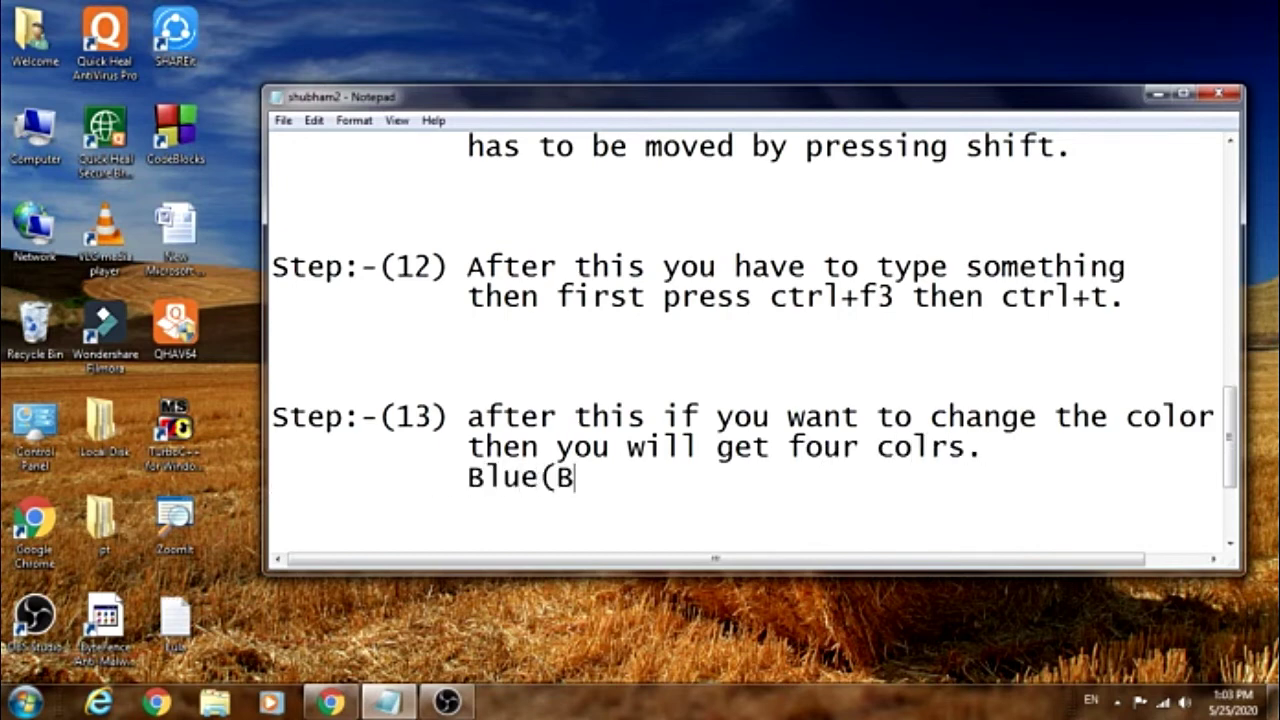
{"action": "type", "text": "),Re"}
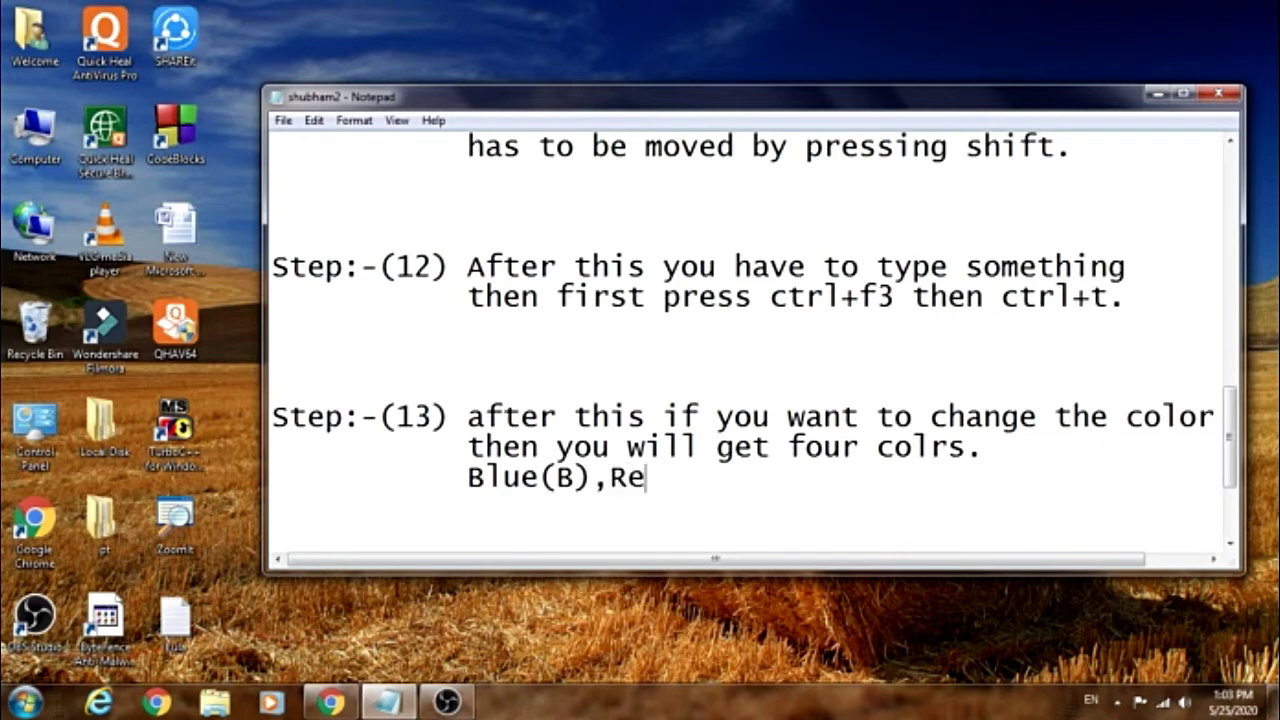
{"action": "type", "text": "d(R),"}
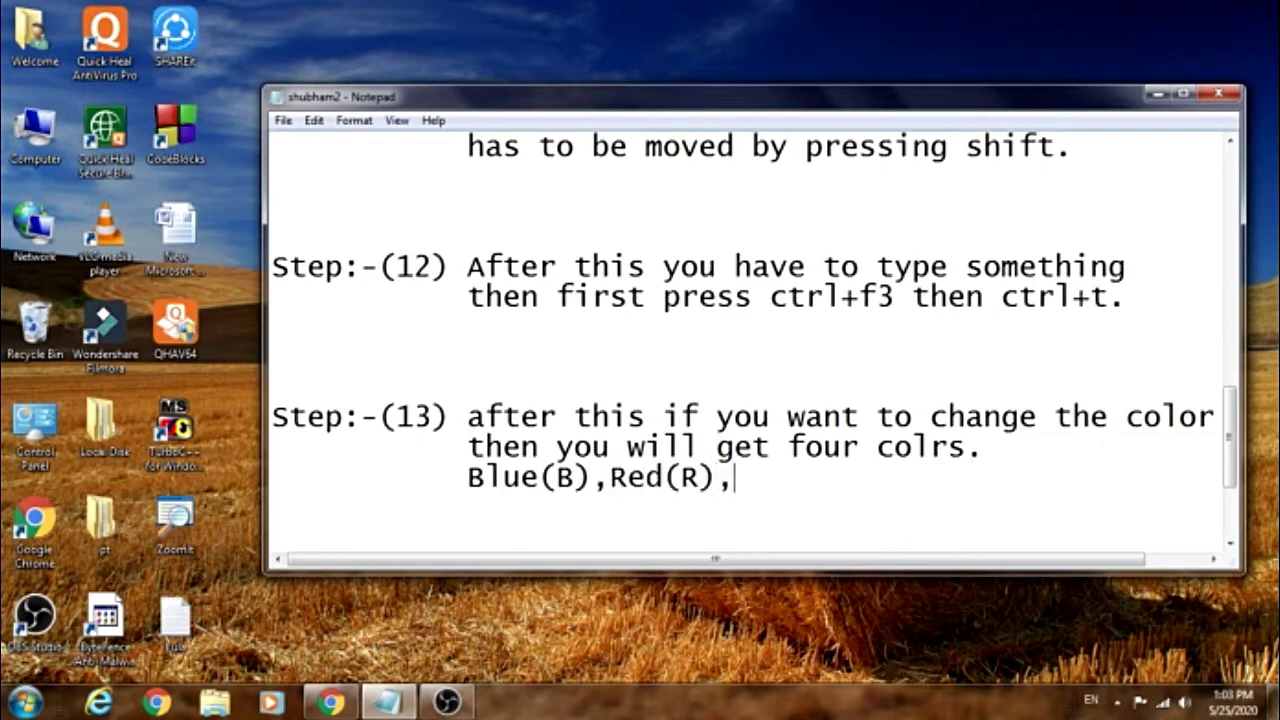
{"action": "type", "text": "Orange(O)"}
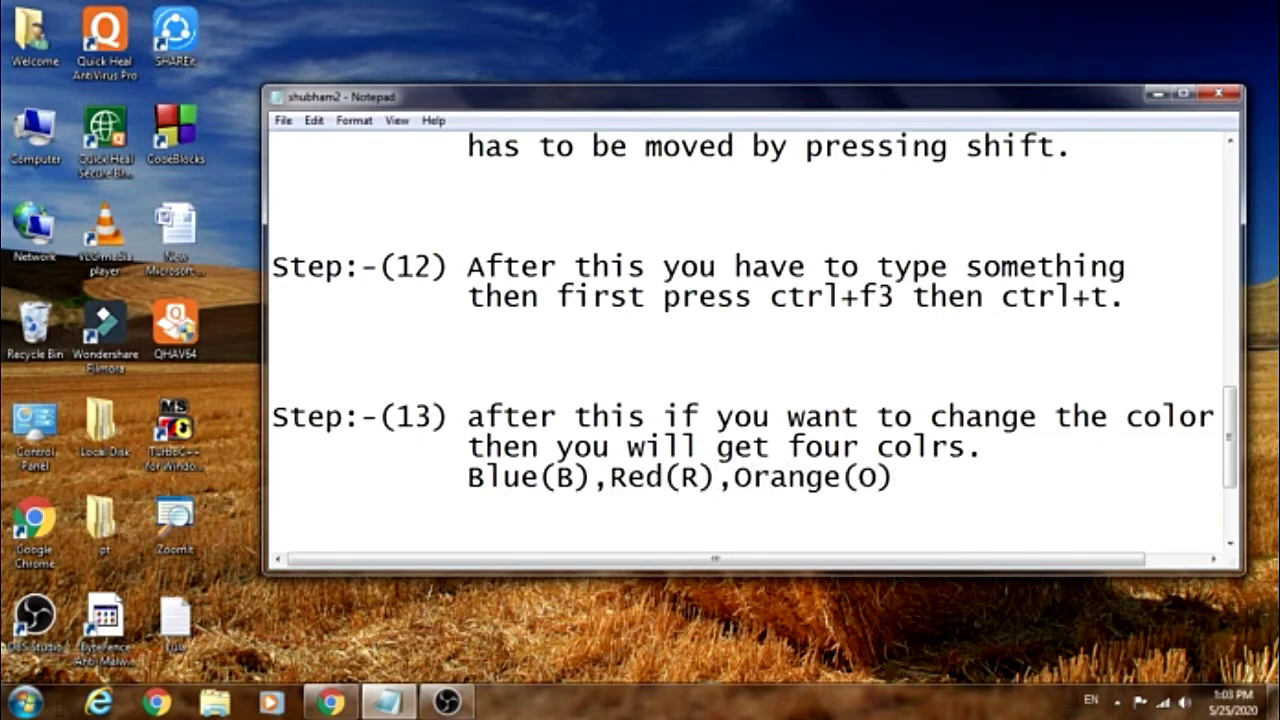
{"action": "type", "text": ",and"}
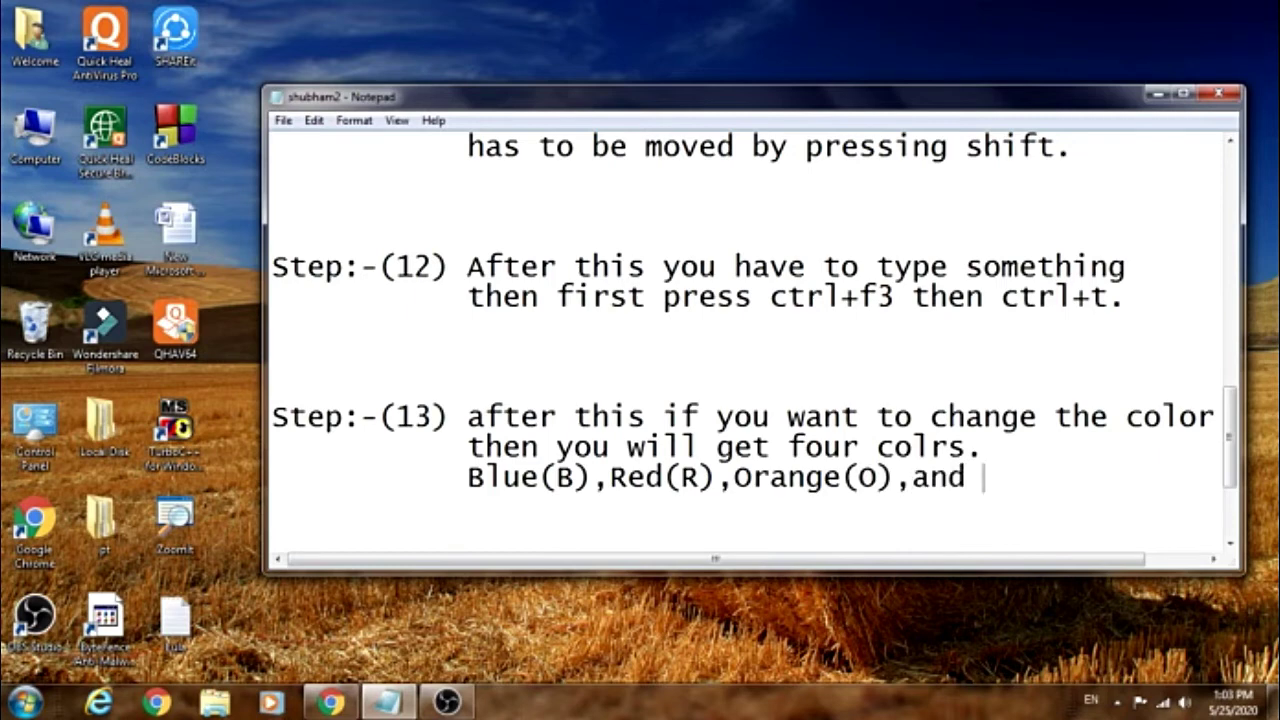
{"action": "key", "text": "Left"}
{"action": "key", "text": "Left"}
{"action": "key", "text": "Left"}
{"action": "key", "text": "BackSpace"}
{"action": "key", "text": "End"}
{"action": "type", "text": "yellow(Y)."}
{"action": "key", "text": "Return"}
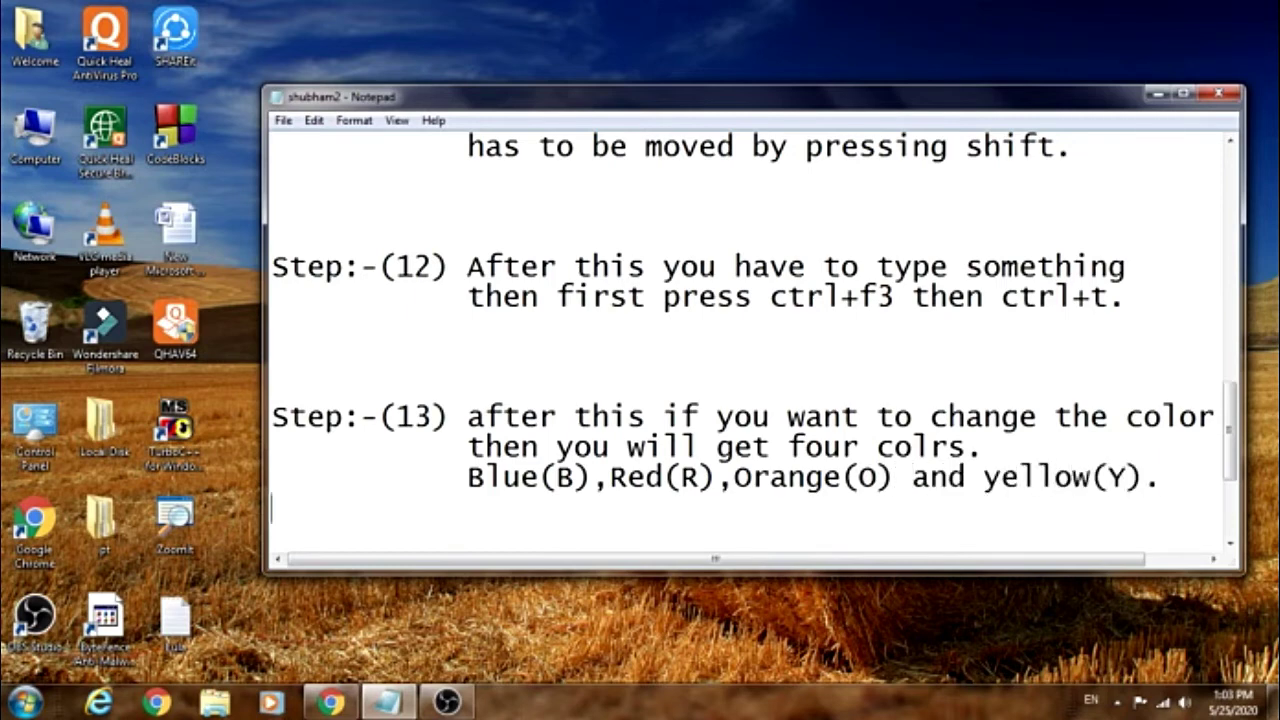
Finish Step (13) with the lines "First of all press ctrl." and "Like ctrl+O ,ctrl+R, ctrl+Y etc."
{"action": "type", "text": "First "}
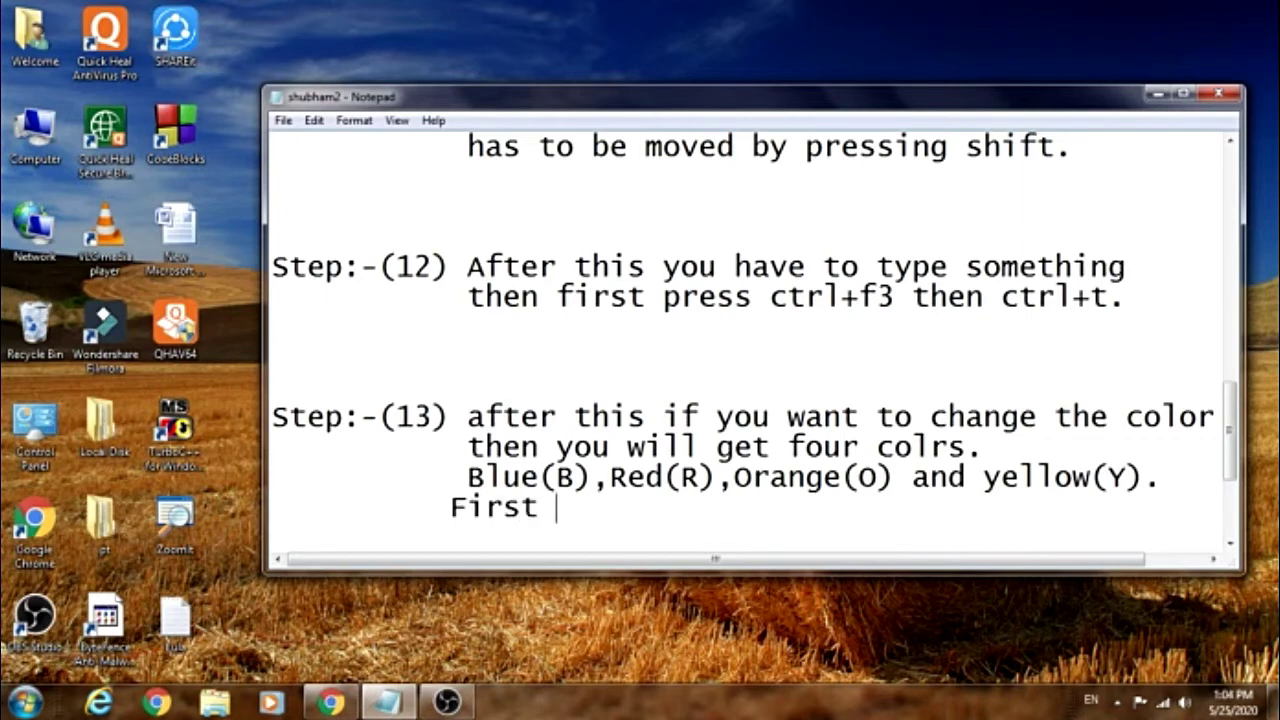
{"action": "type", "text": "of all press ctrl."}
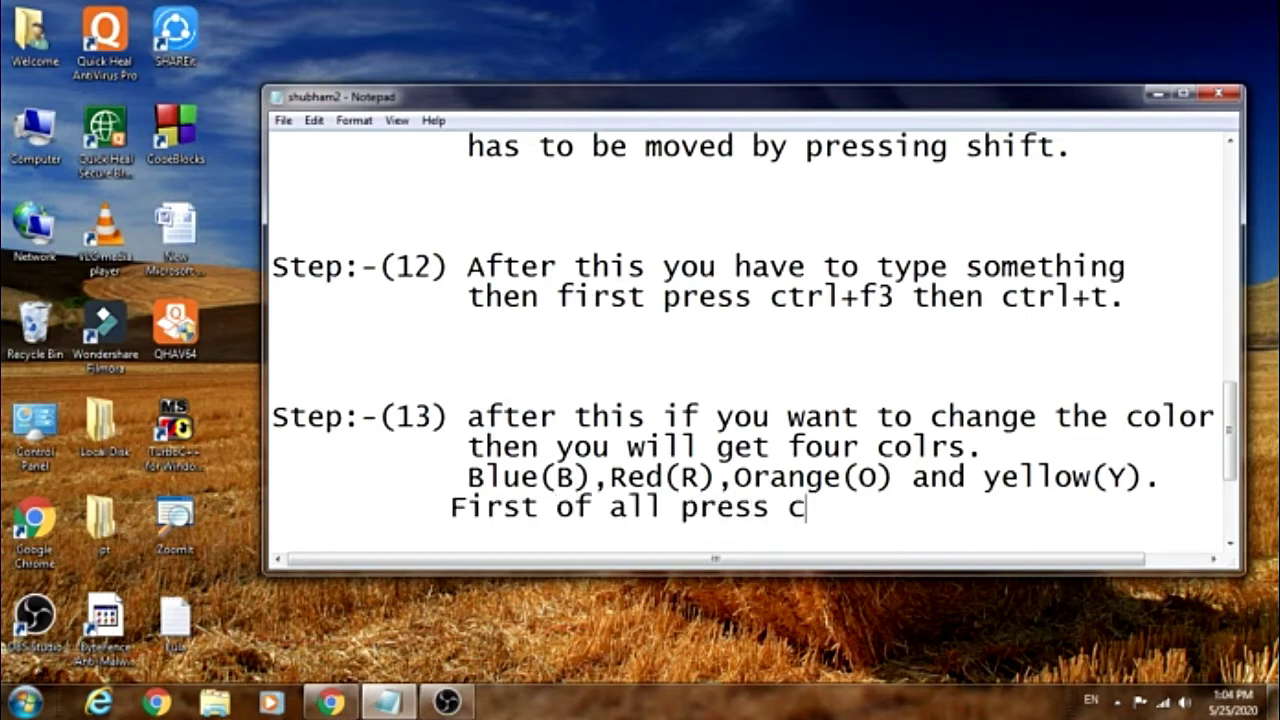
{"action": "key", "text": "Return"}
{"action": "type", "text": "Li"}
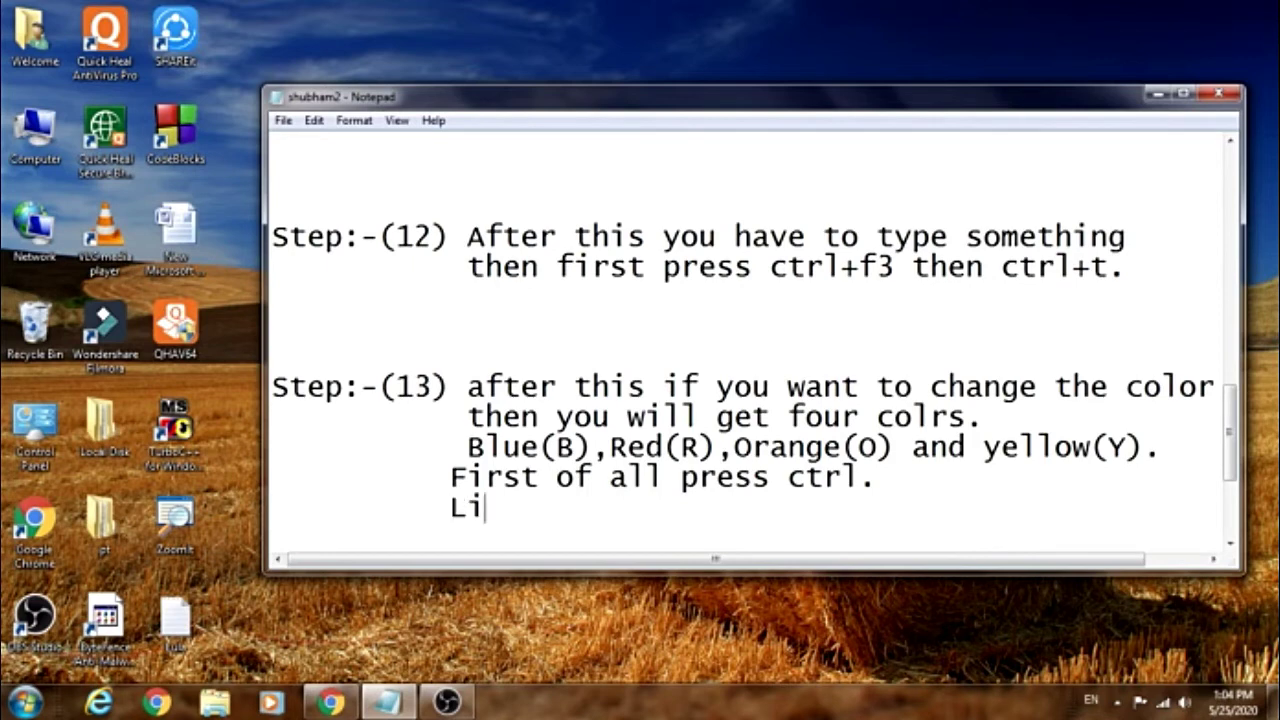
{"action": "type", "text": "kwe ctrl+o"}
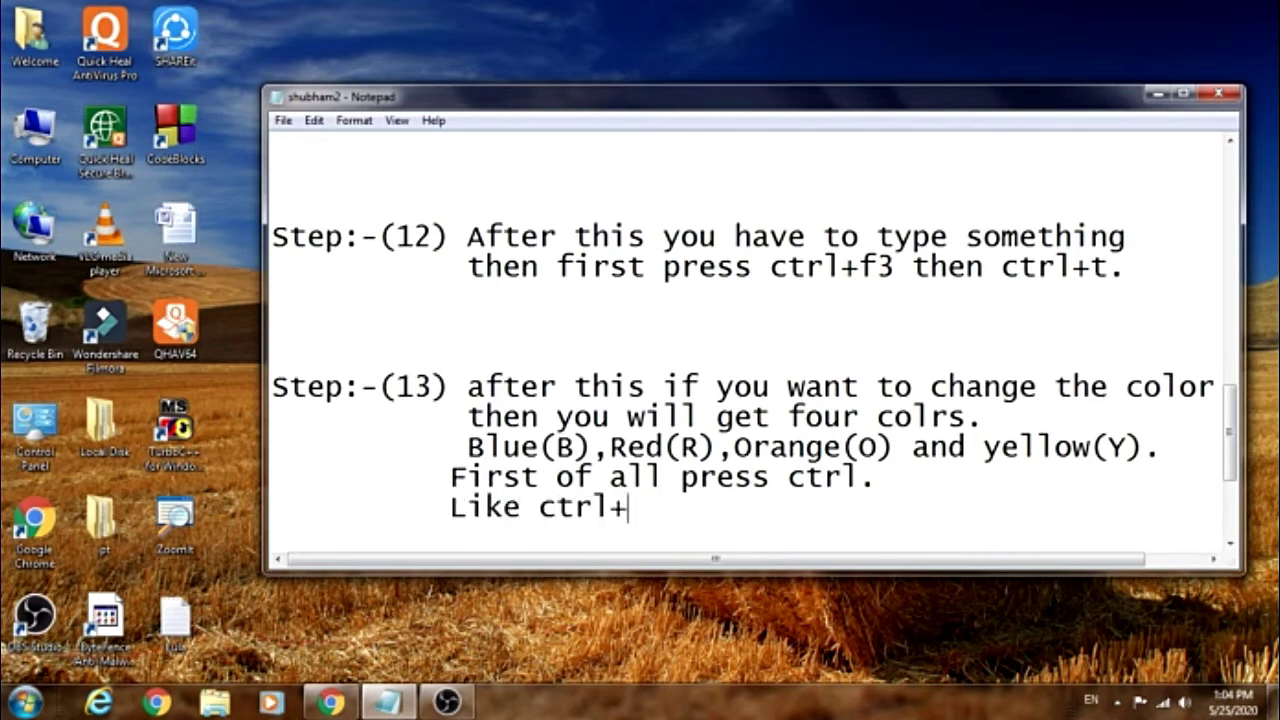
{"action": "key", "text": "BackSpace"}
{"action": "type", "text": "O ,ctrl"}
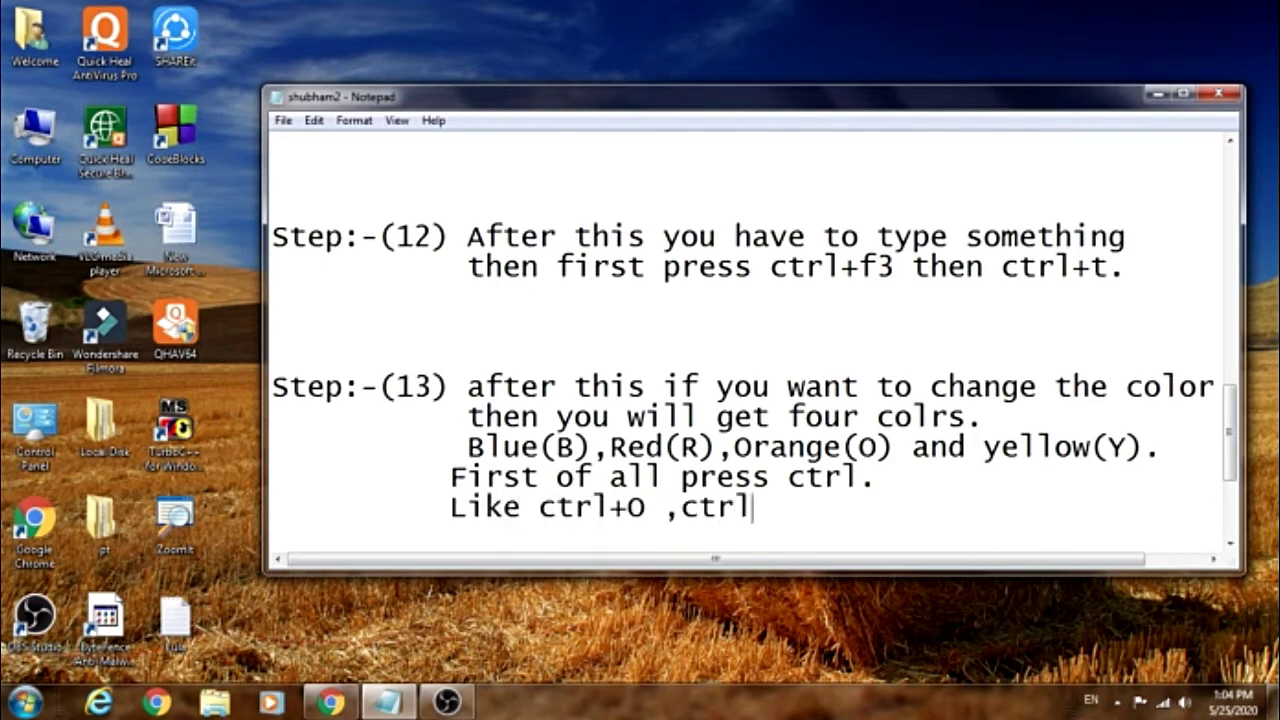
{"action": "type", "text": "+R, ctrl+"}
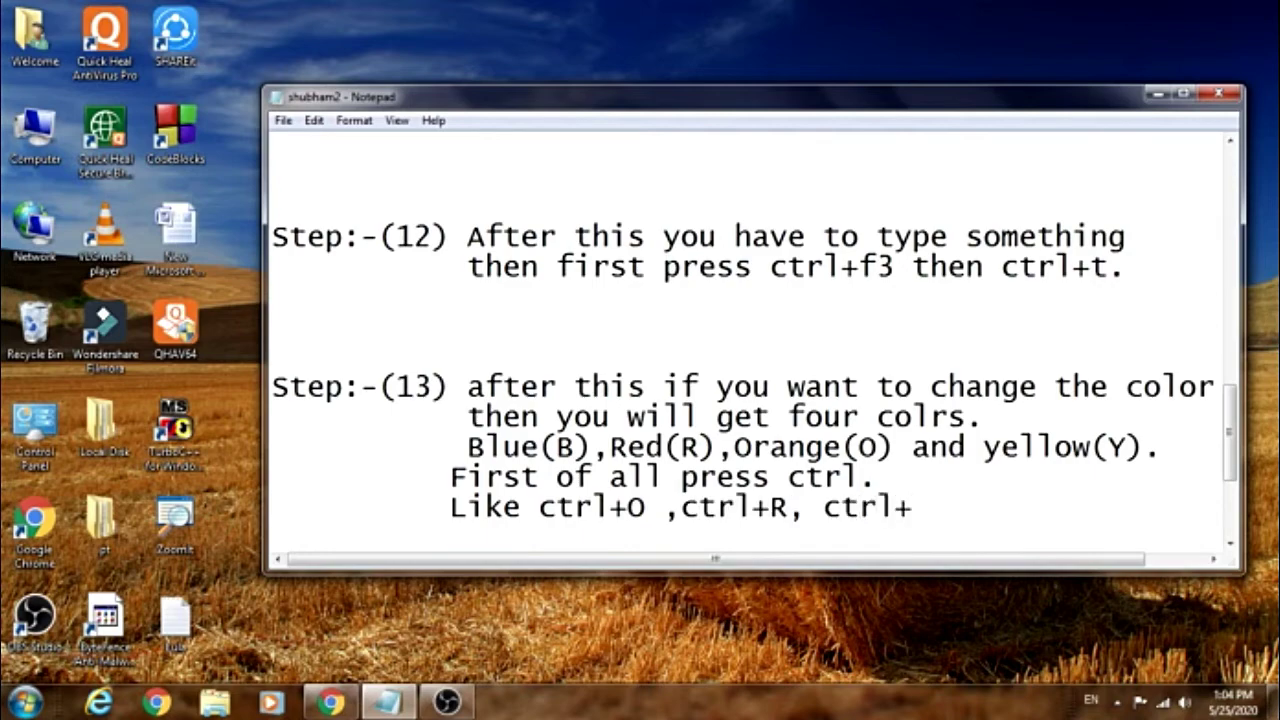
{"action": "type", "text": "Y etc."}
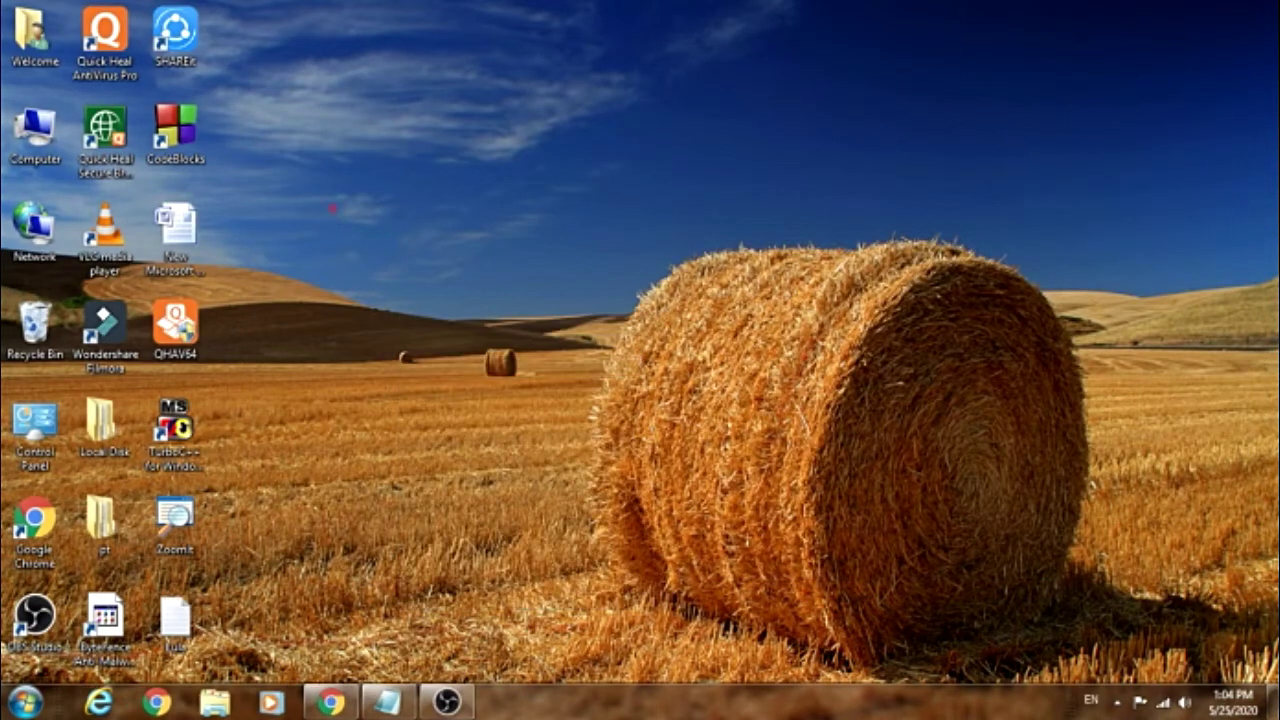
Write "subscribe my hjfhk" in red and, after clearing it, "dfhjhfhhhf fg" in blue on the desktop in ZoomIt's typing mode
{"action": "type", "text": "subscribe my hjfhk"}
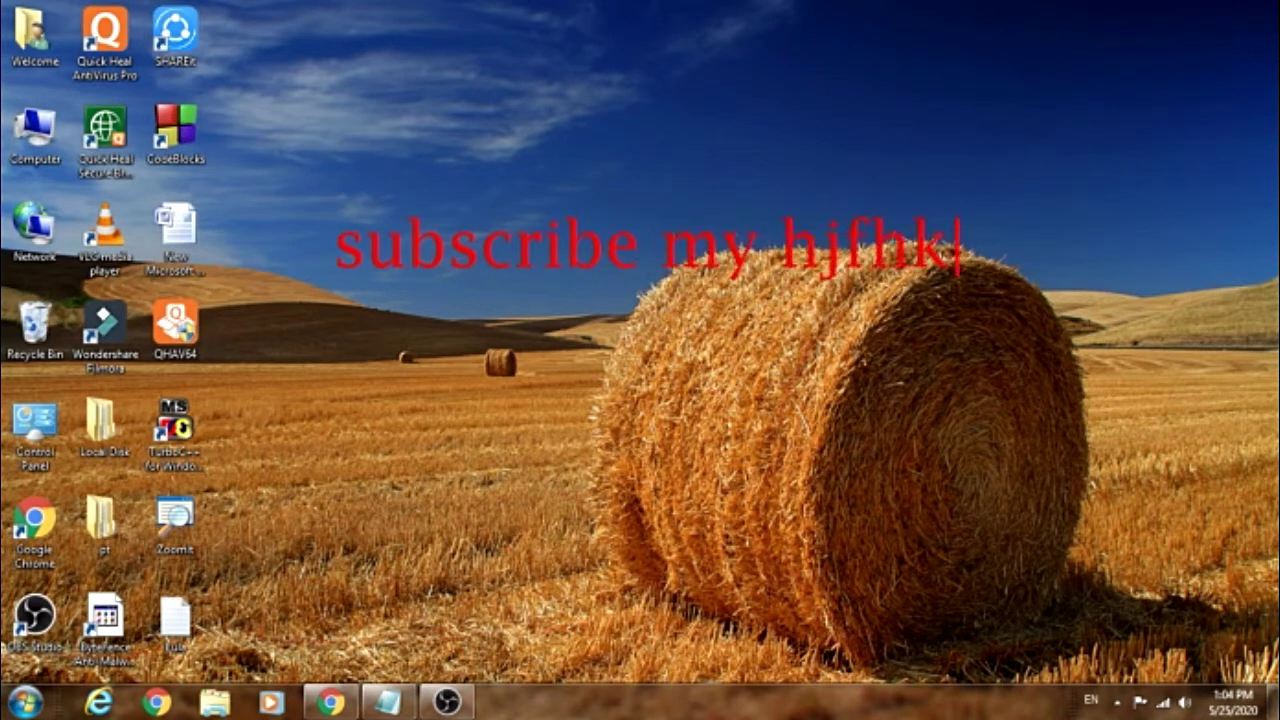
{"action": "key", "text": "Escape"}
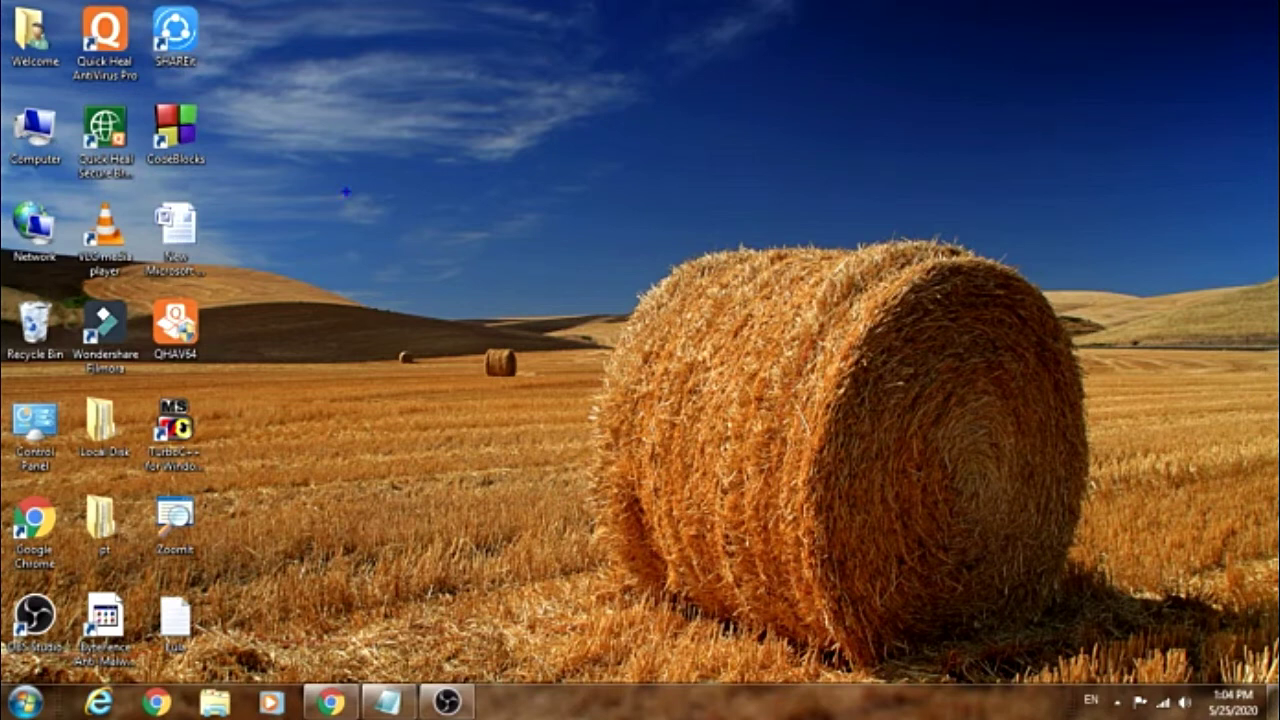
{"action": "type", "text": "tdfhjhfhhhf fg"}
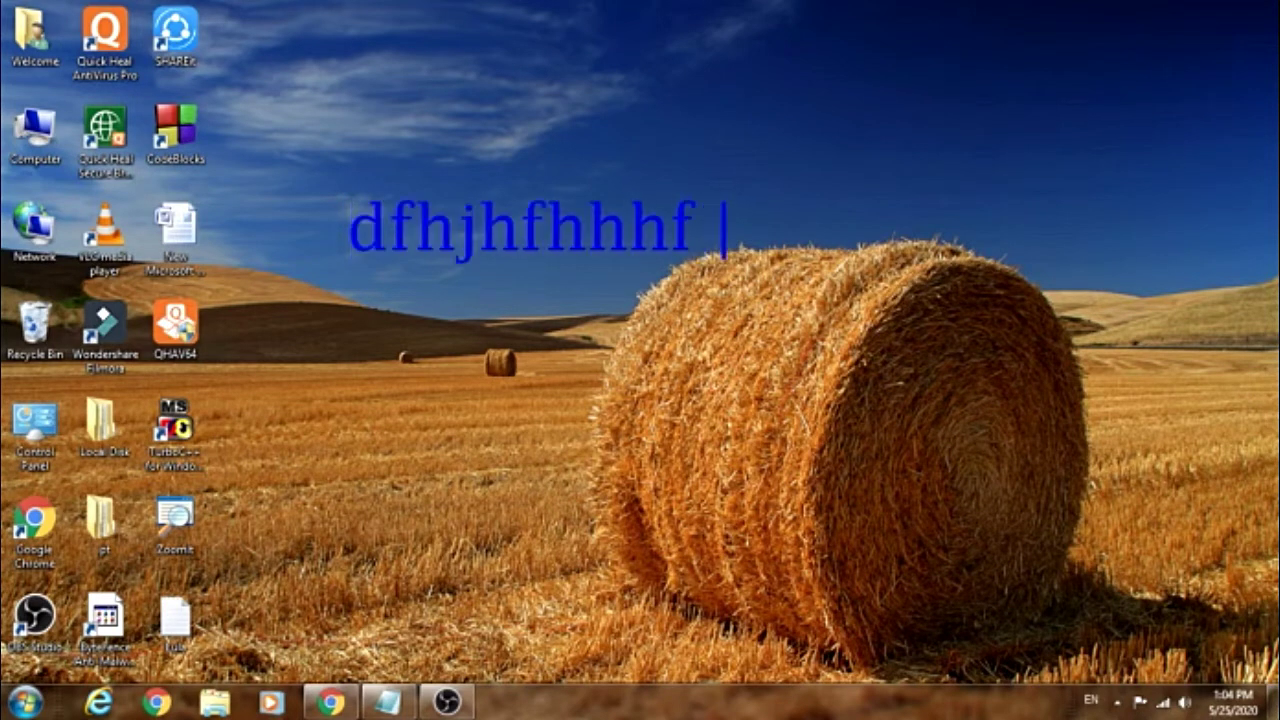
{"action": "key", "text": "Escape"}
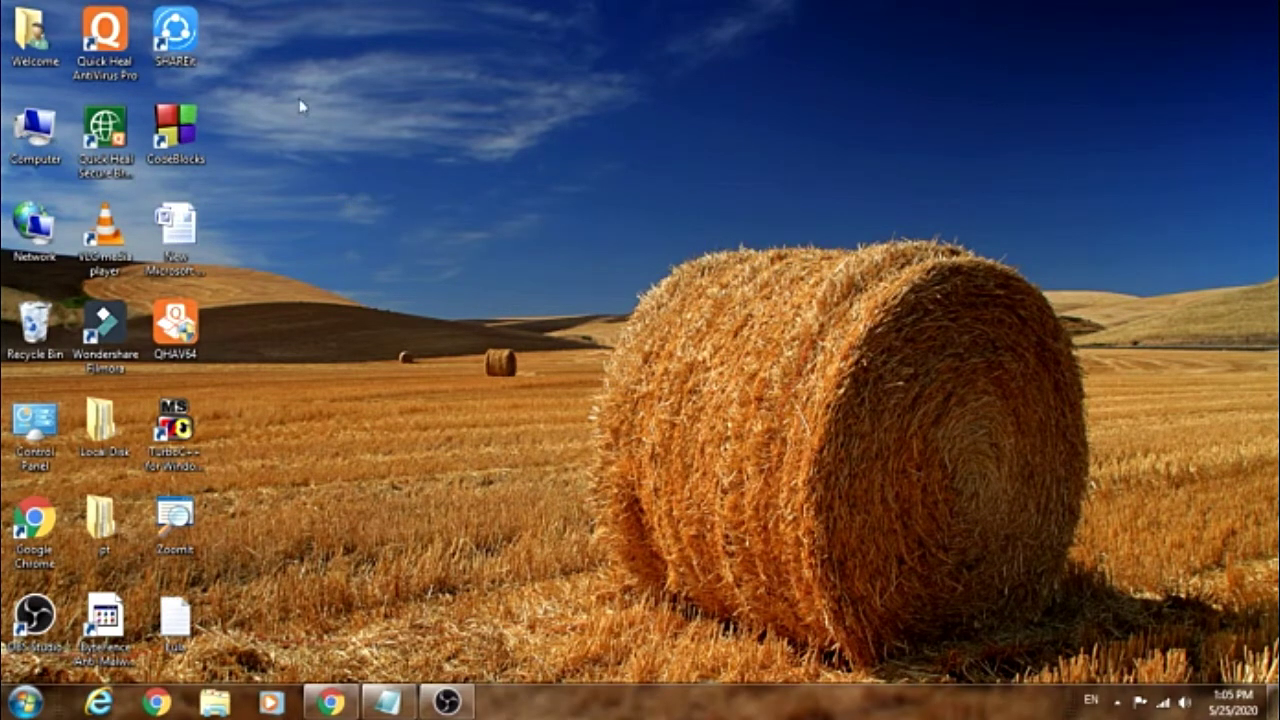
Write "fg subscrine fgjjhguk" in orange on the desktop in ZoomIt's typing mode, then exit
{"action": "key", "text": "t"}
{"action": "key", "text": "Escape"}
{"action": "type", "text": "tfg subscrine fgjjhguk"}
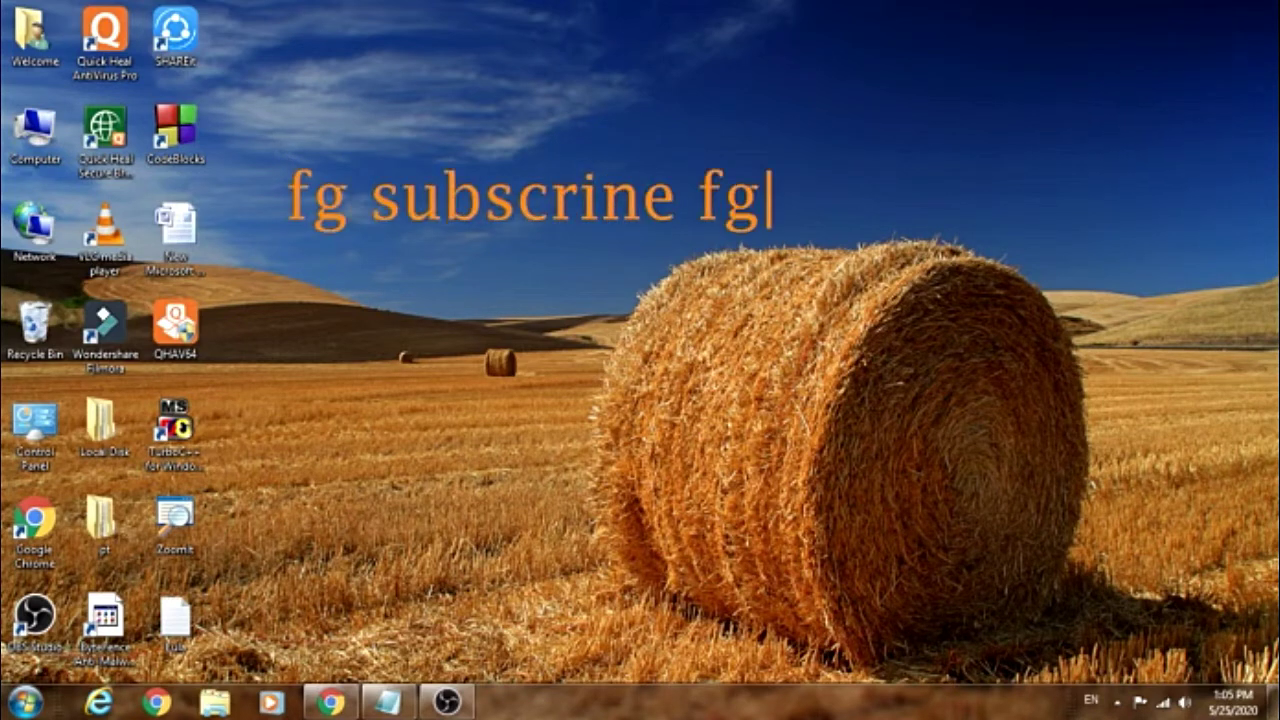
{"action": "key", "text": "Escape"}
Refresh the desktop, write "SUBSCRIBE JGHK J" in yellow in ZoomIt's typing mode, and exit
{"action": "right_click", "coordinate": [418, 134]}
{"action": "left_click", "coordinate": [450, 187]}
{"action": "right_click", "coordinate": [480, 169]}
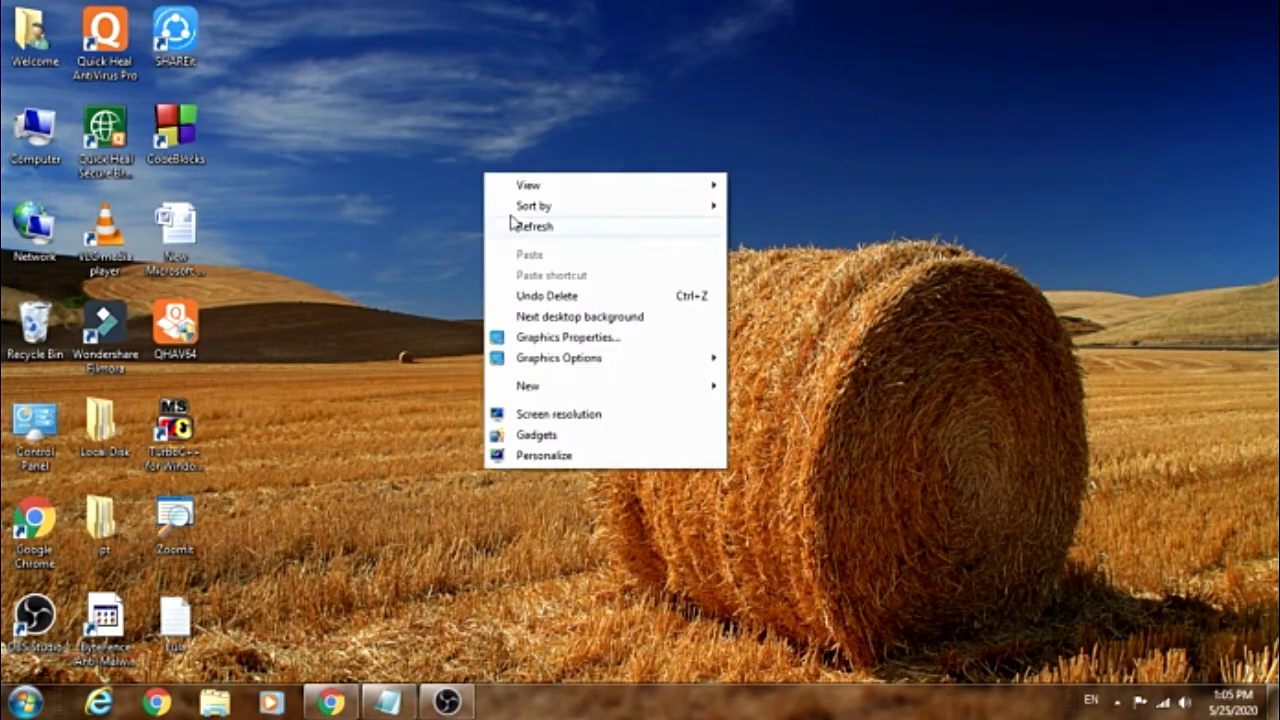
{"action": "left_click", "coordinate": [511, 222]}
{"action": "type", "text": "tSUBSCRIBE JGHK J"}
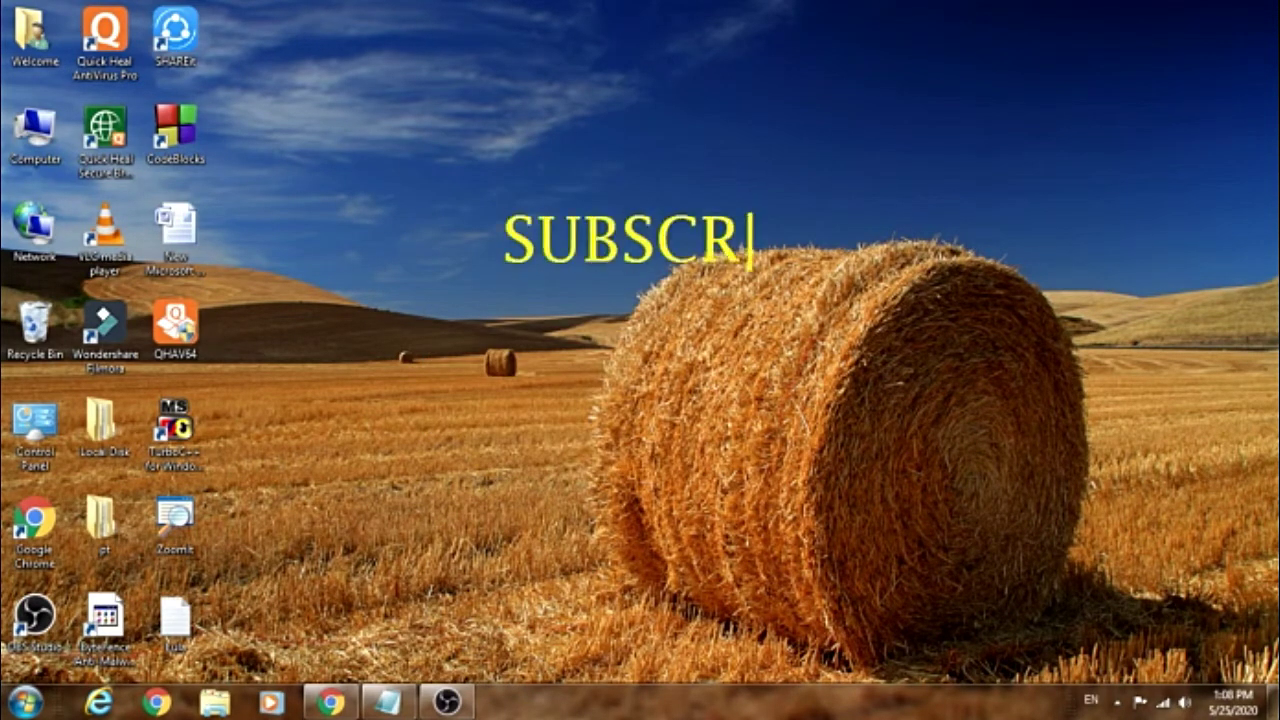
{"action": "key", "text": "Escape"}
Complete Step (14) of the notes as "tHEN break this option, is break you have" followed by the line "to press ctrl+f4."
{"action": "type", "text": "break"}
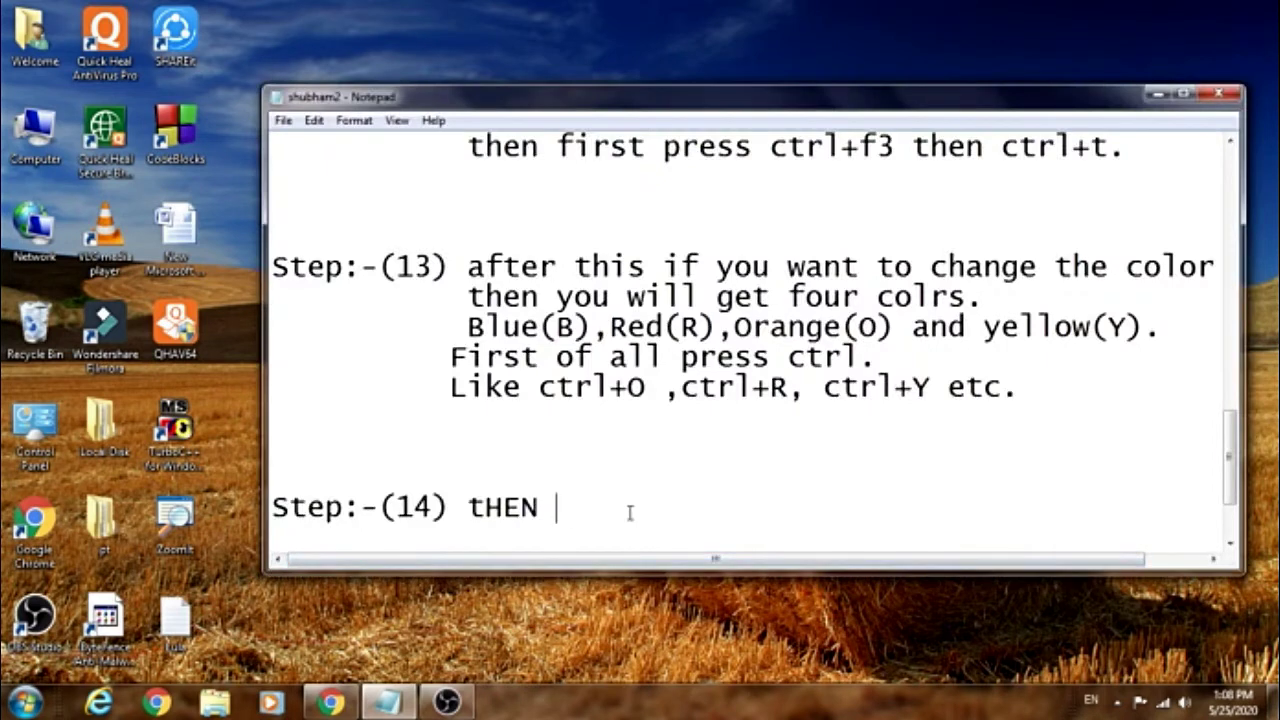
{"action": "type", "text": " this "}
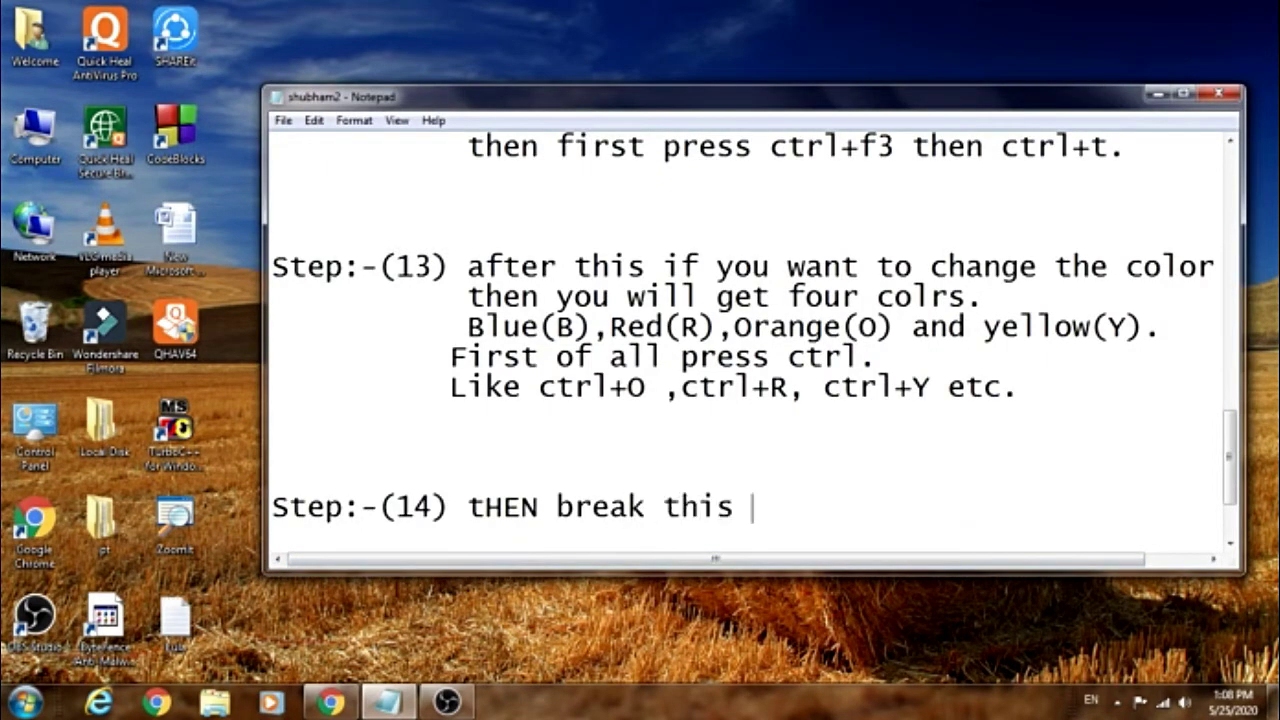
{"action": "type", "text": "option, is br"}
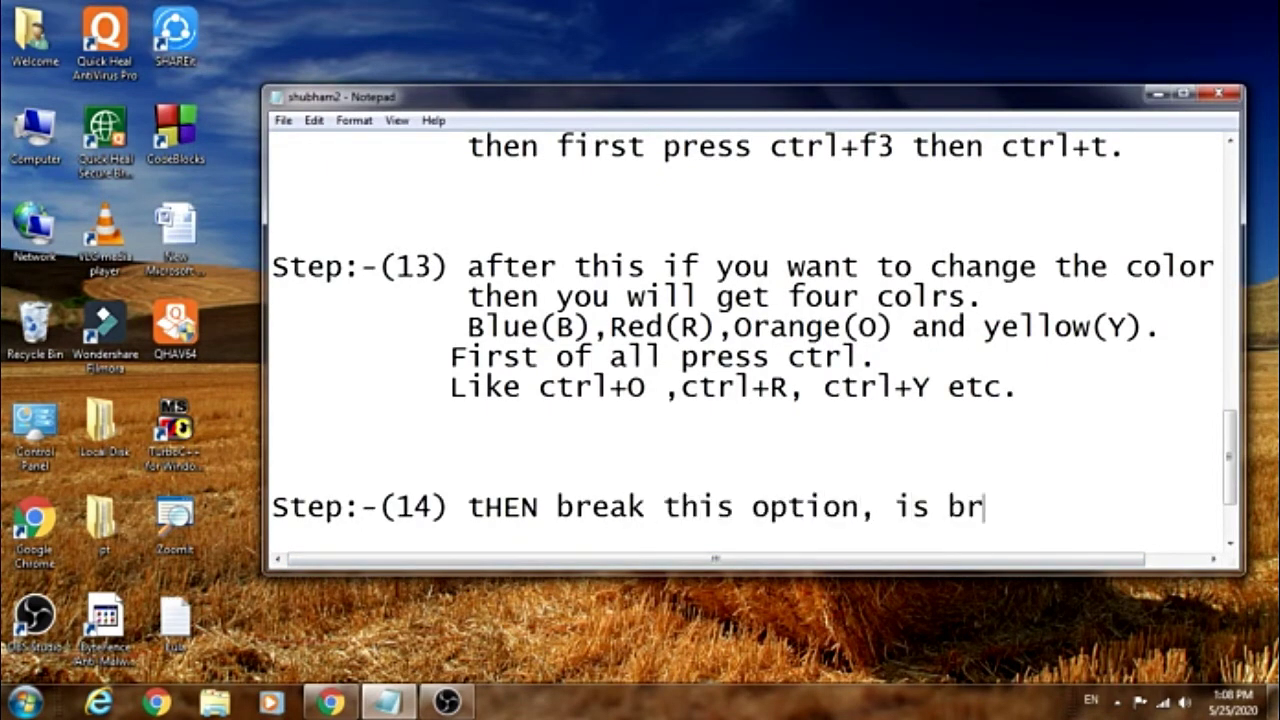
{"action": "type", "text": "eak you have"}
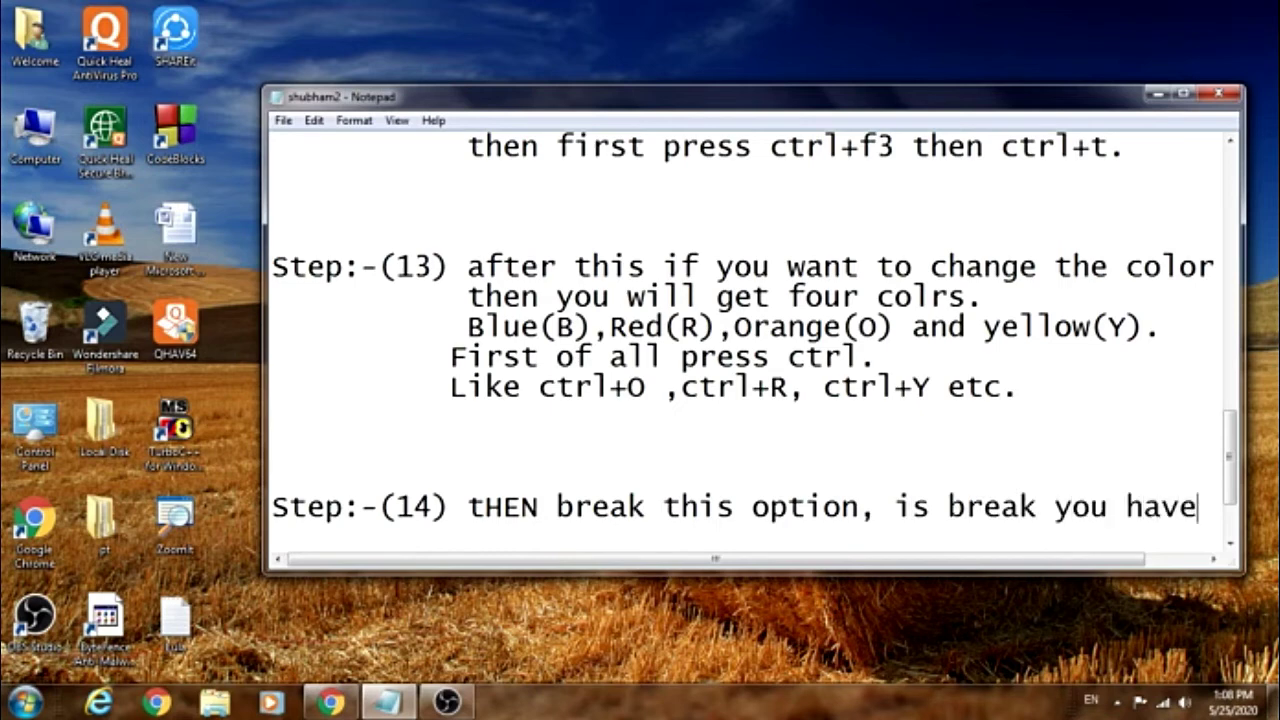
{"action": "key", "text": "Return"}
{"action": "type", "text": "to press ctrl+f4."}
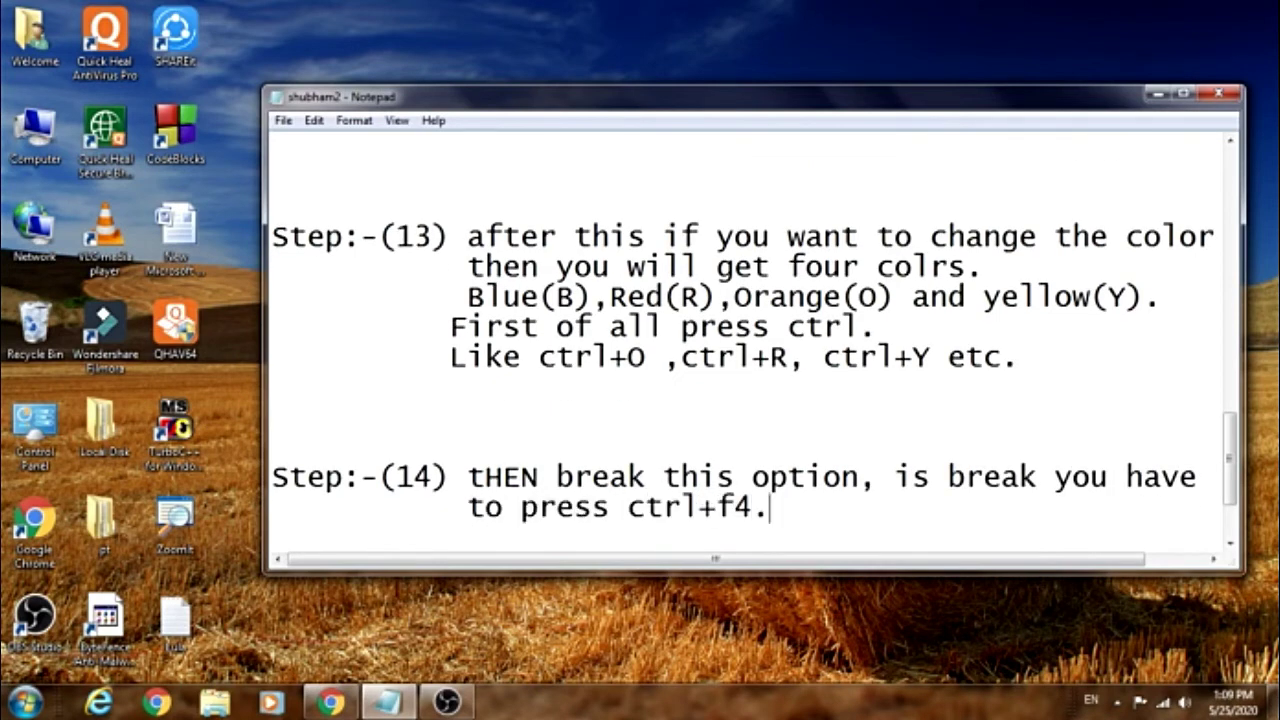
Minimize the notes, review the Break timer settings in ZoomIt's options, and close the options
{"action": "left_click", "coordinate": [1159, 92]}
{"action": "right_click", "coordinate": [474, 143]}
{"action": "double_click", "coordinate": [174, 520]}
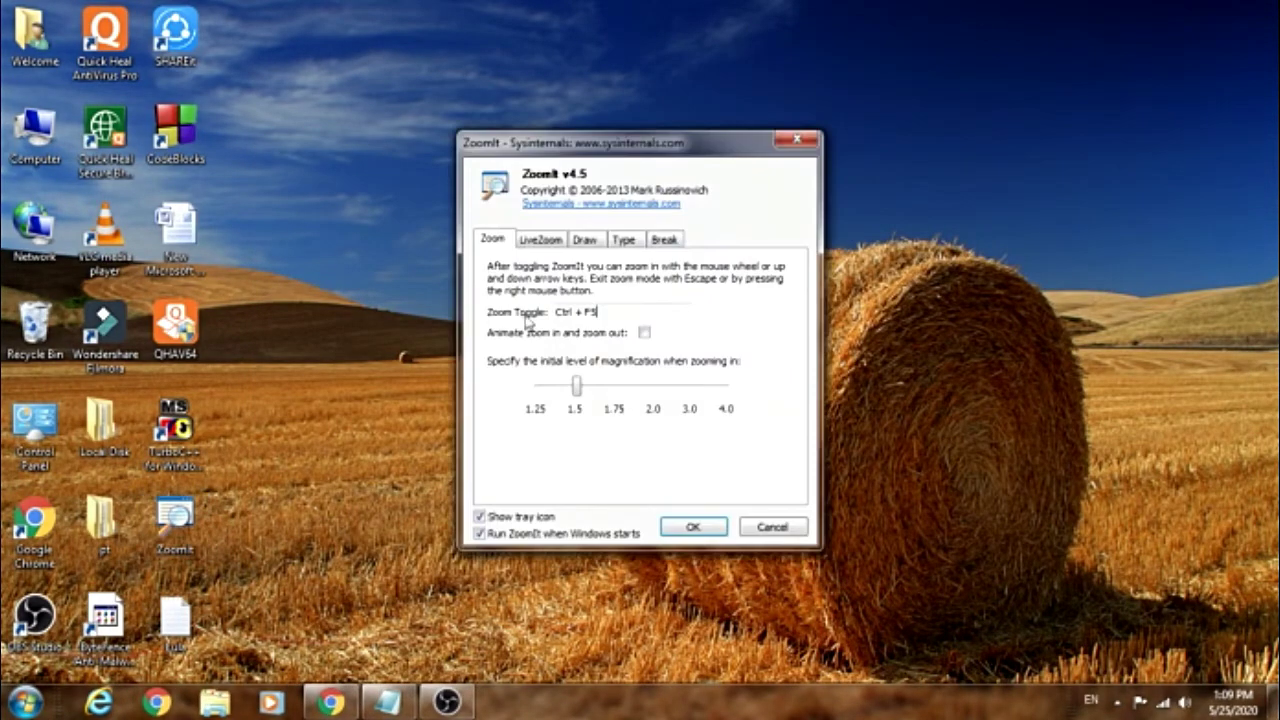
{"action": "left_click", "coordinate": [662, 241]}
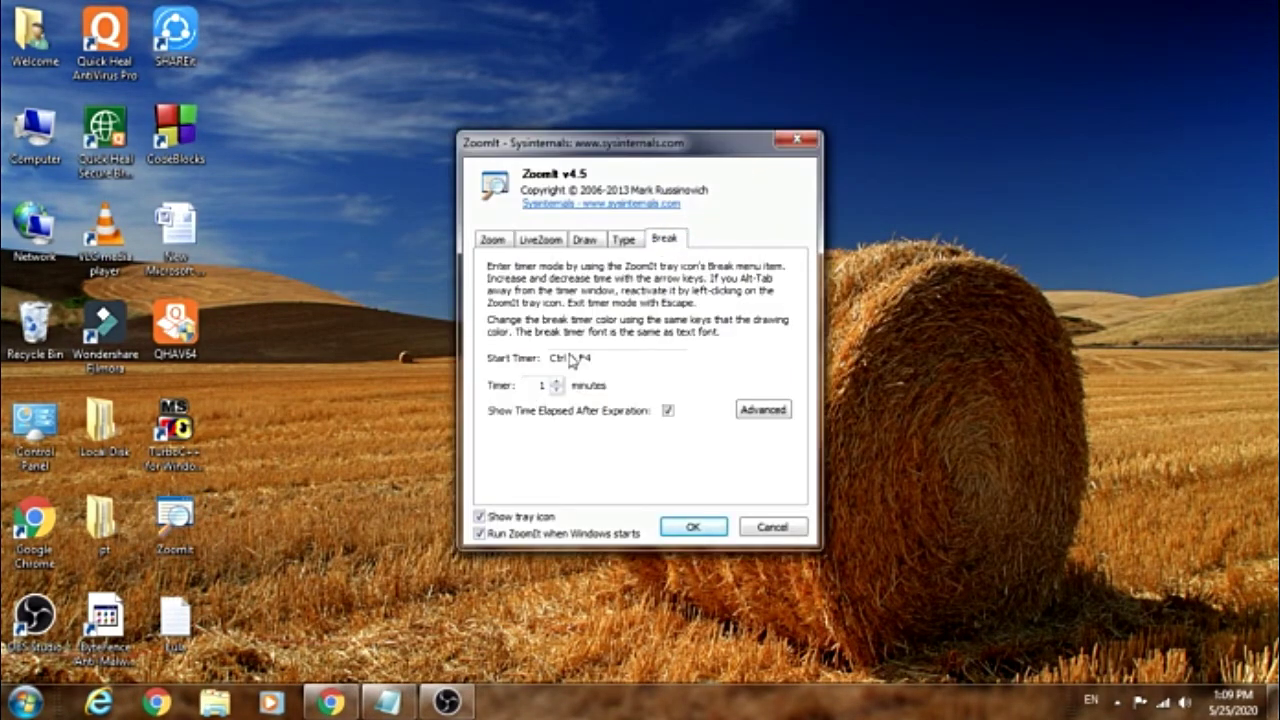
{"action": "left_click", "coordinate": [795, 143]}
Set ZoomIt's initial zoom magnification to 1.25 and save the options
{"action": "double_click", "coordinate": [174, 520]}
{"action": "left_click", "coordinate": [540, 390]}
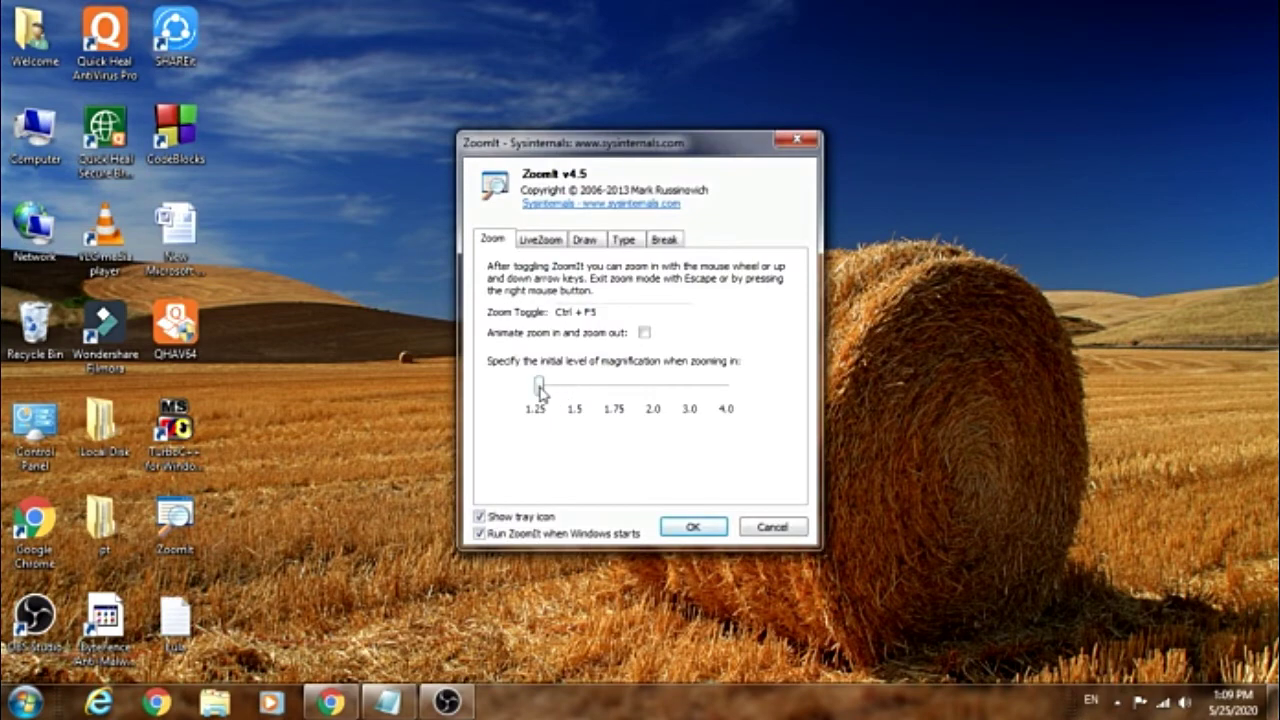
{"action": "left_click", "coordinate": [693, 527]}
Set ZoomIt's break timer to 2 minutes, save the options, and run the break timer briefly before exiting it
{"action": "key", "text": "ctrl+F5"}
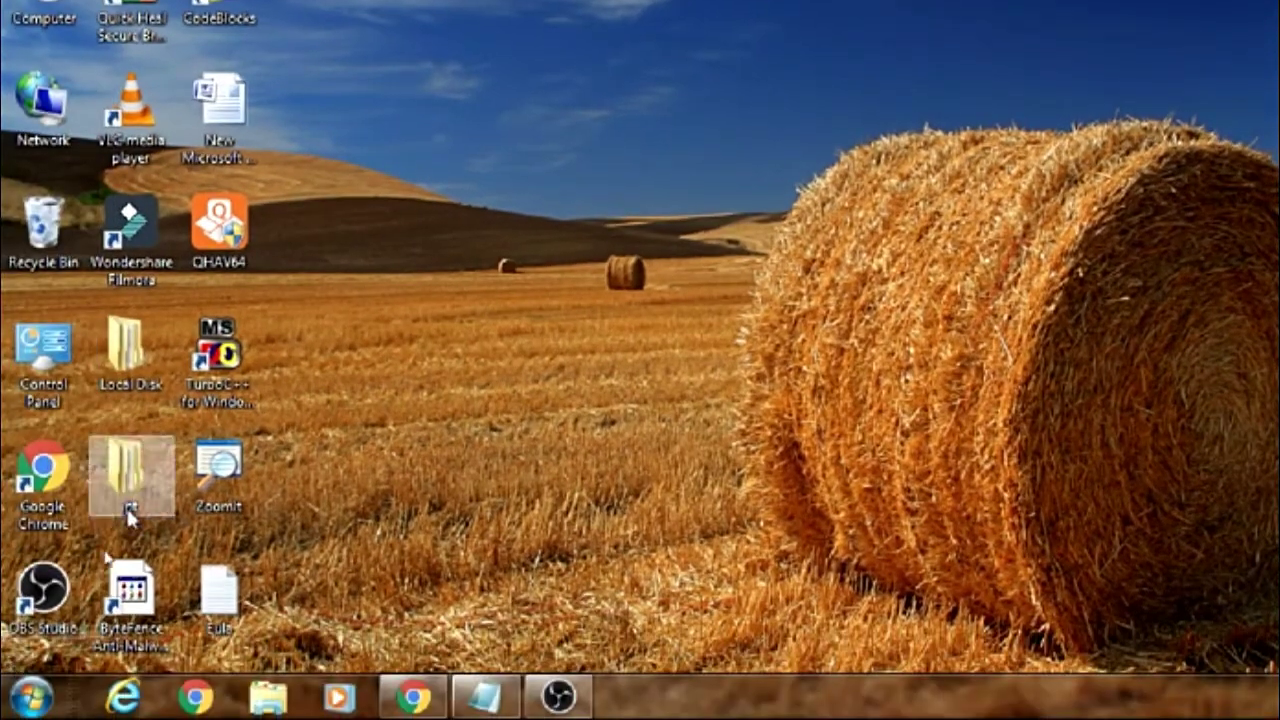
{"action": "double_click", "coordinate": [218, 468]}
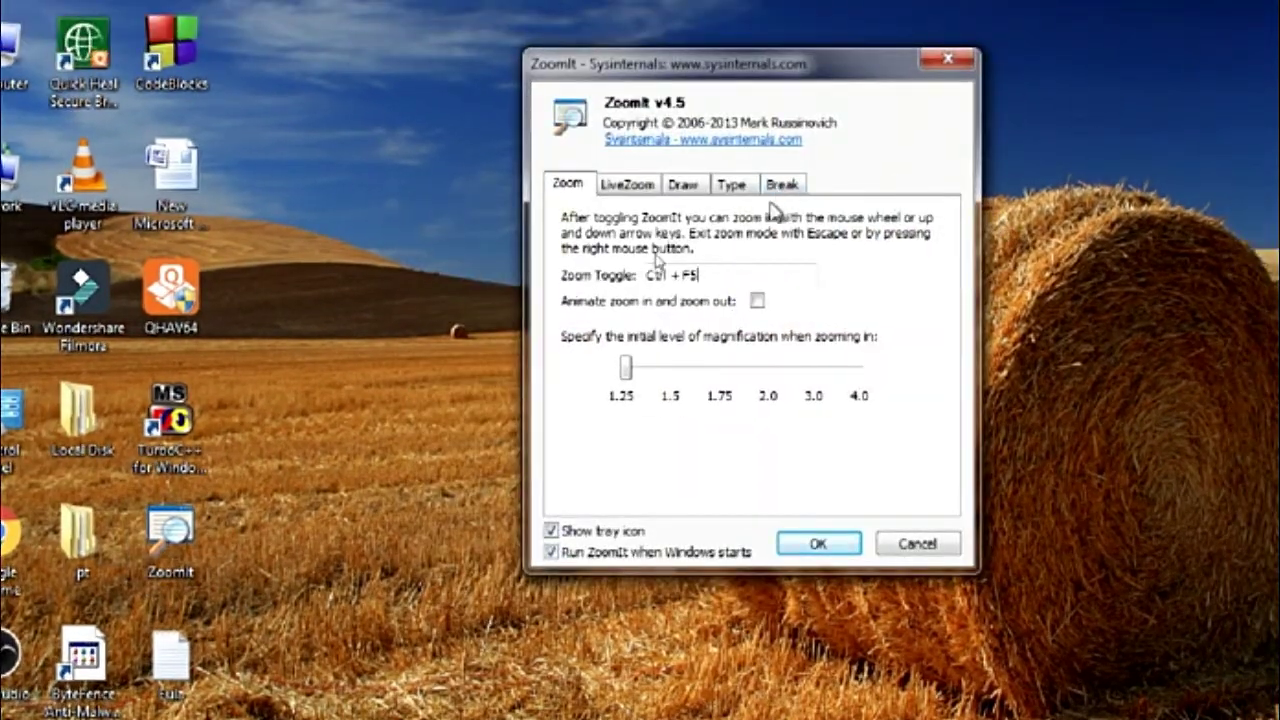
{"action": "left_click", "coordinate": [788, 188]}
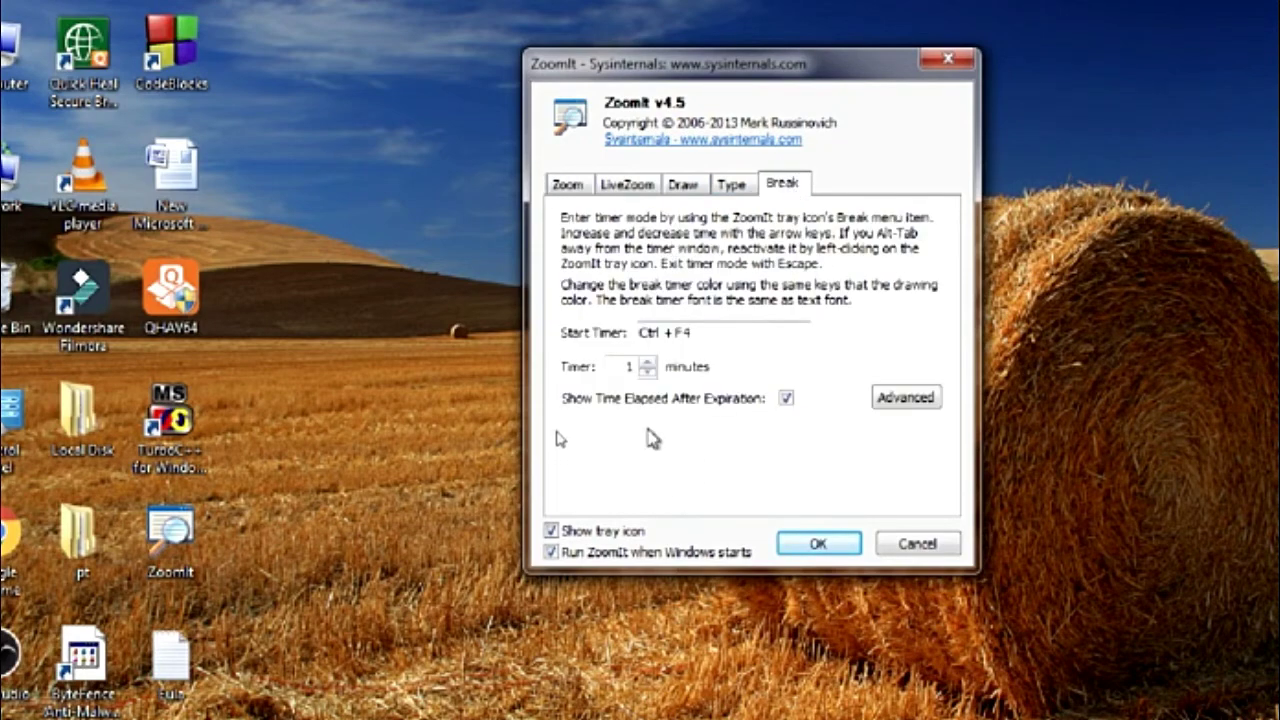
{"action": "left_click", "coordinate": [648, 363]}
{"action": "left_click", "coordinate": [648, 363]}
{"action": "left_click", "coordinate": [648, 363]}
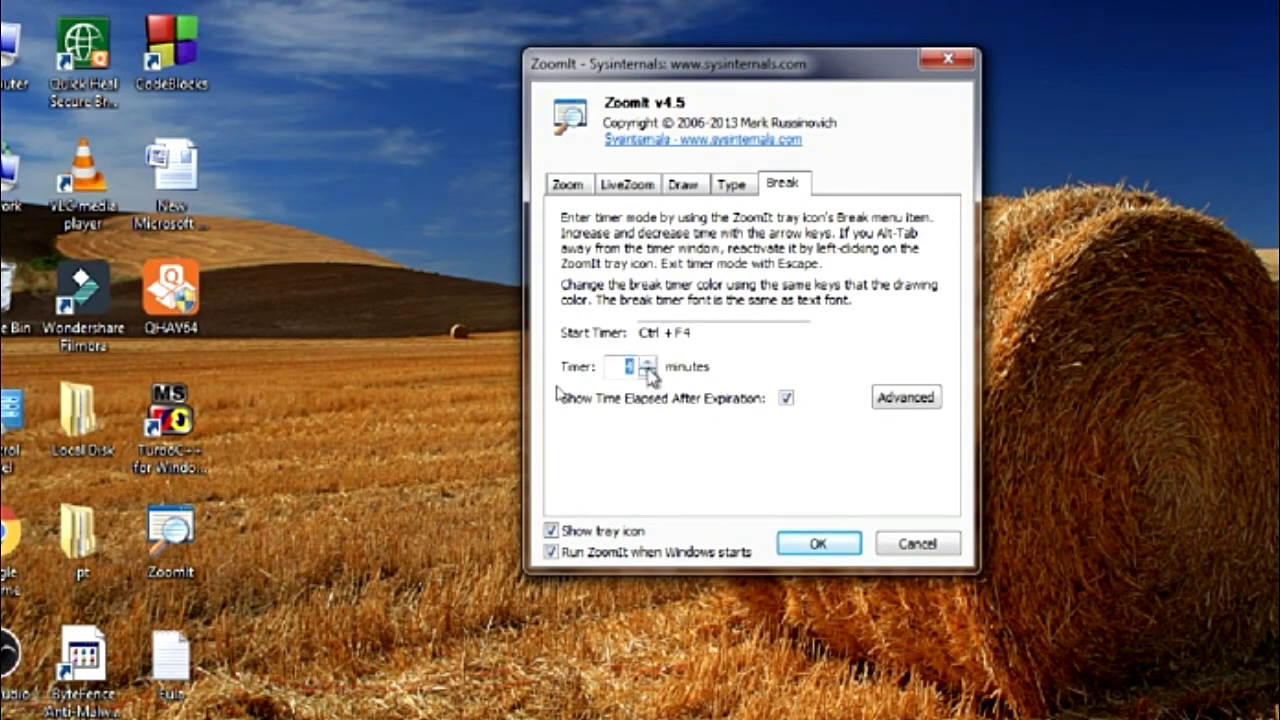
{"action": "left_click", "coordinate": [648, 372]}
{"action": "left_click", "coordinate": [648, 372]}
{"action": "left_click", "coordinate": [826, 543]}
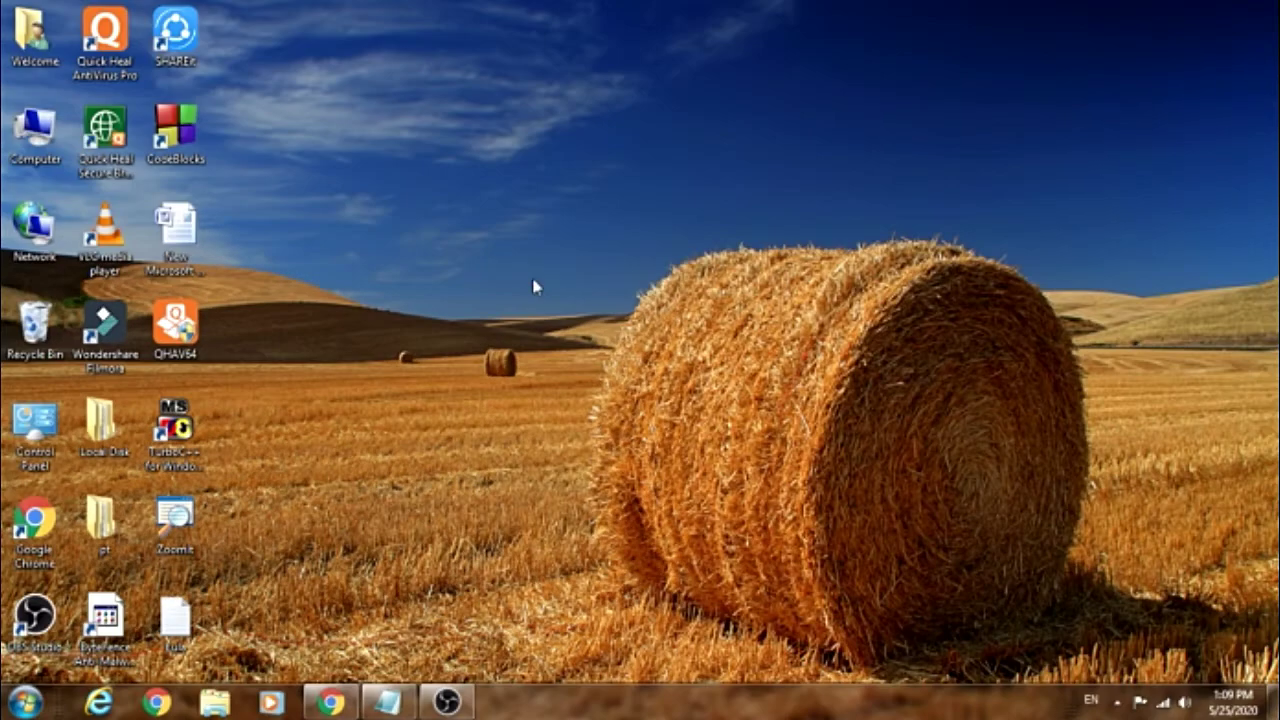
{"action": "key", "text": "ctrl+3"}
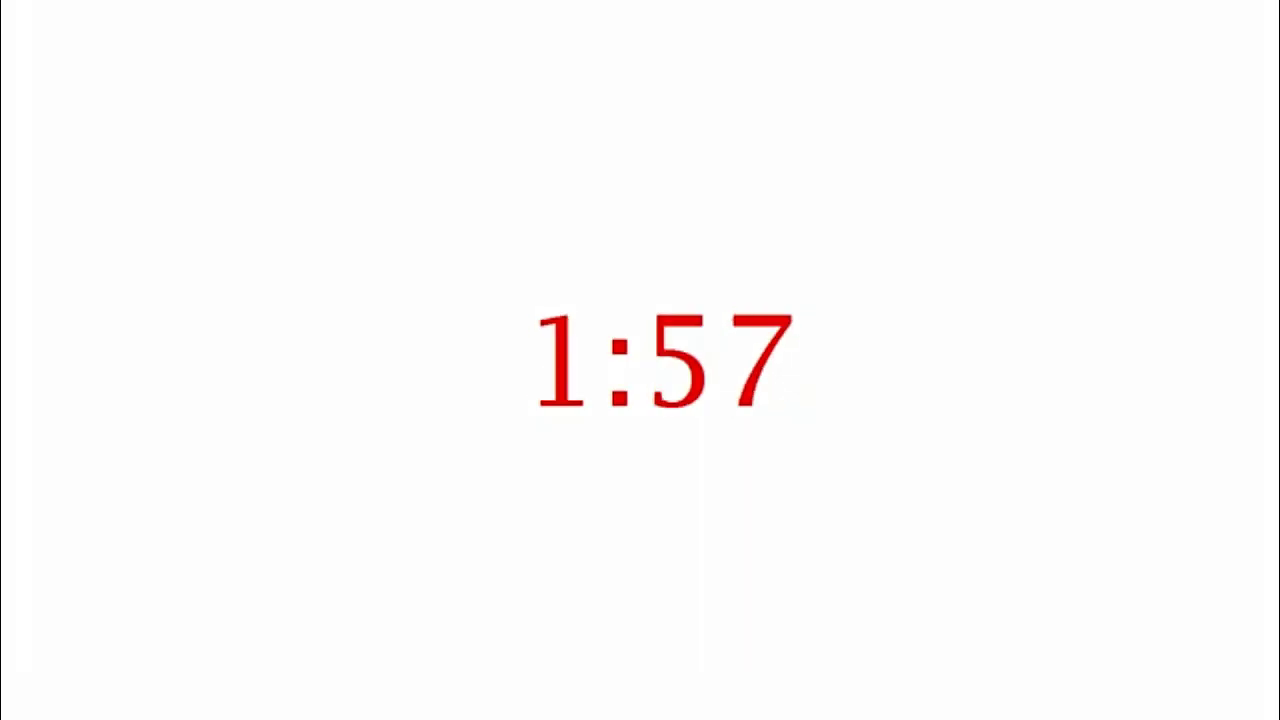
{"action": "key", "text": "Escape"}
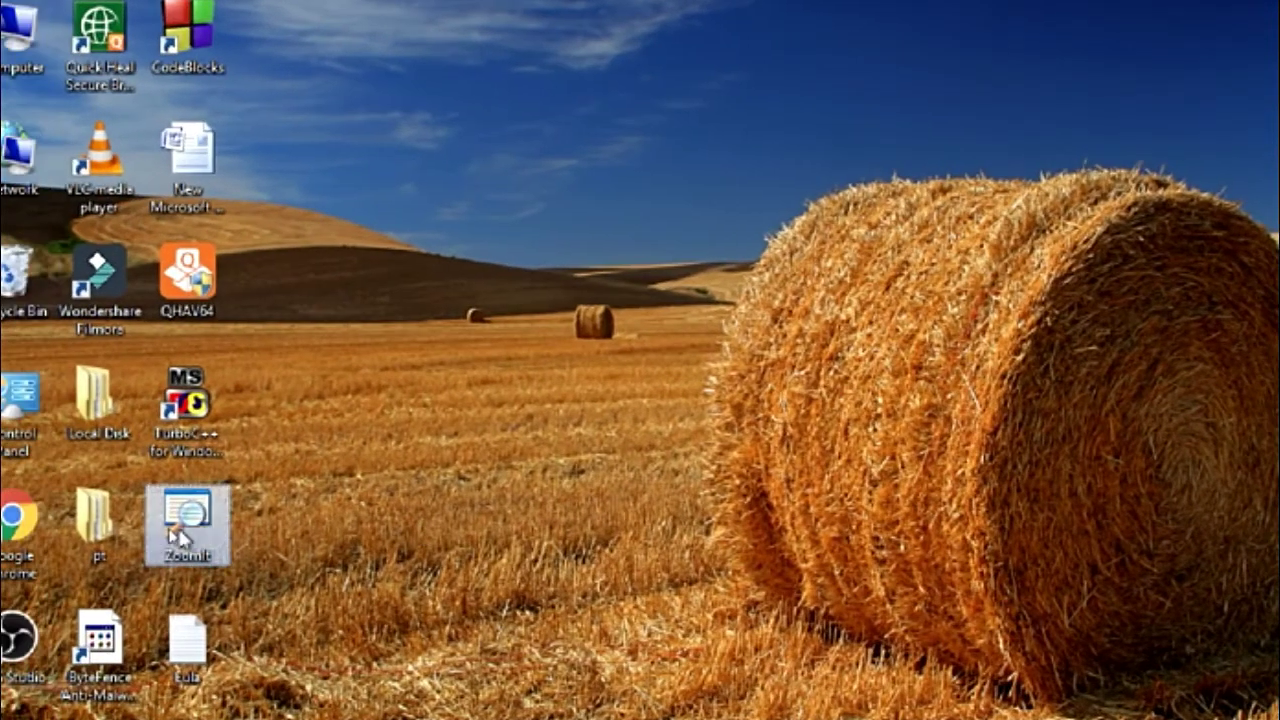
Reduce ZoomIt's break timer to 1 minute, save the options, and start the countdown briefly before exiting it
{"action": "double_click", "coordinate": [180, 537]}
{"action": "left_click", "coordinate": [790, 168]}
{"action": "left_click", "coordinate": [663, 348]}
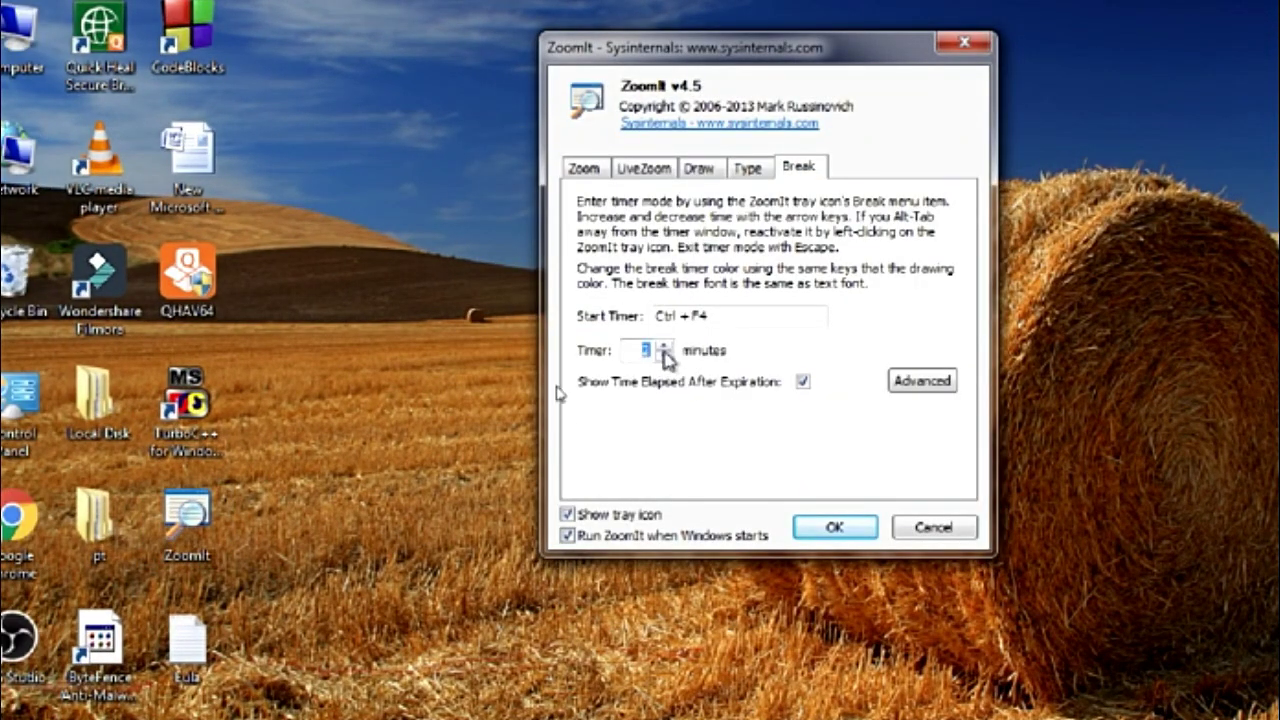
{"action": "left_click", "coordinate": [663, 355]}
{"action": "left_click", "coordinate": [663, 355]}
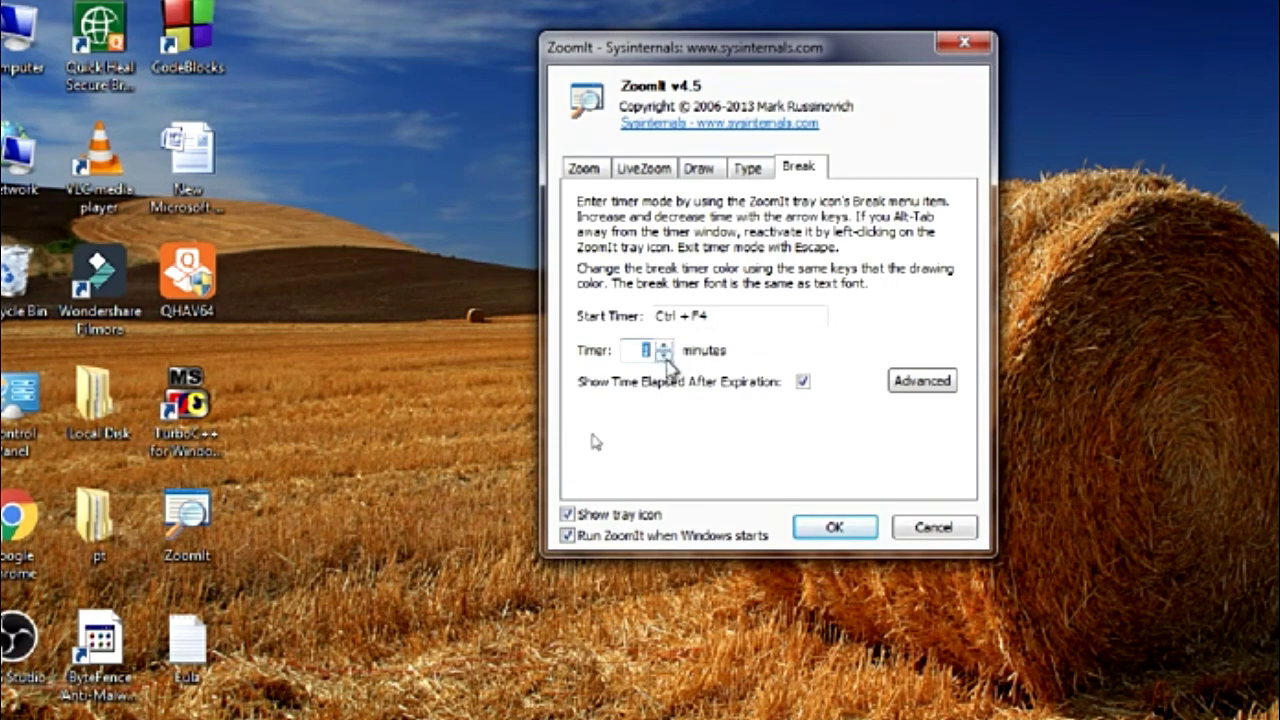
{"action": "left_click", "coordinate": [848, 536]}
{"action": "key", "text": "Escape"}
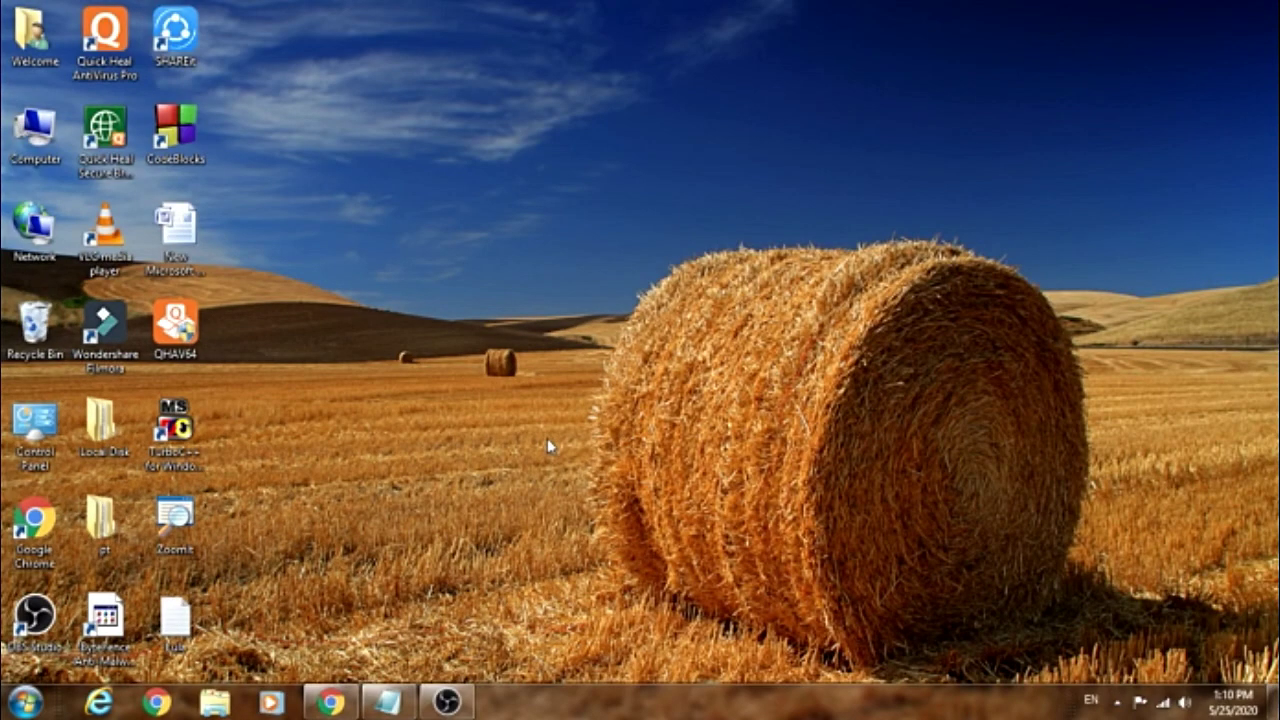
{"action": "key", "text": "ctrl+3"}
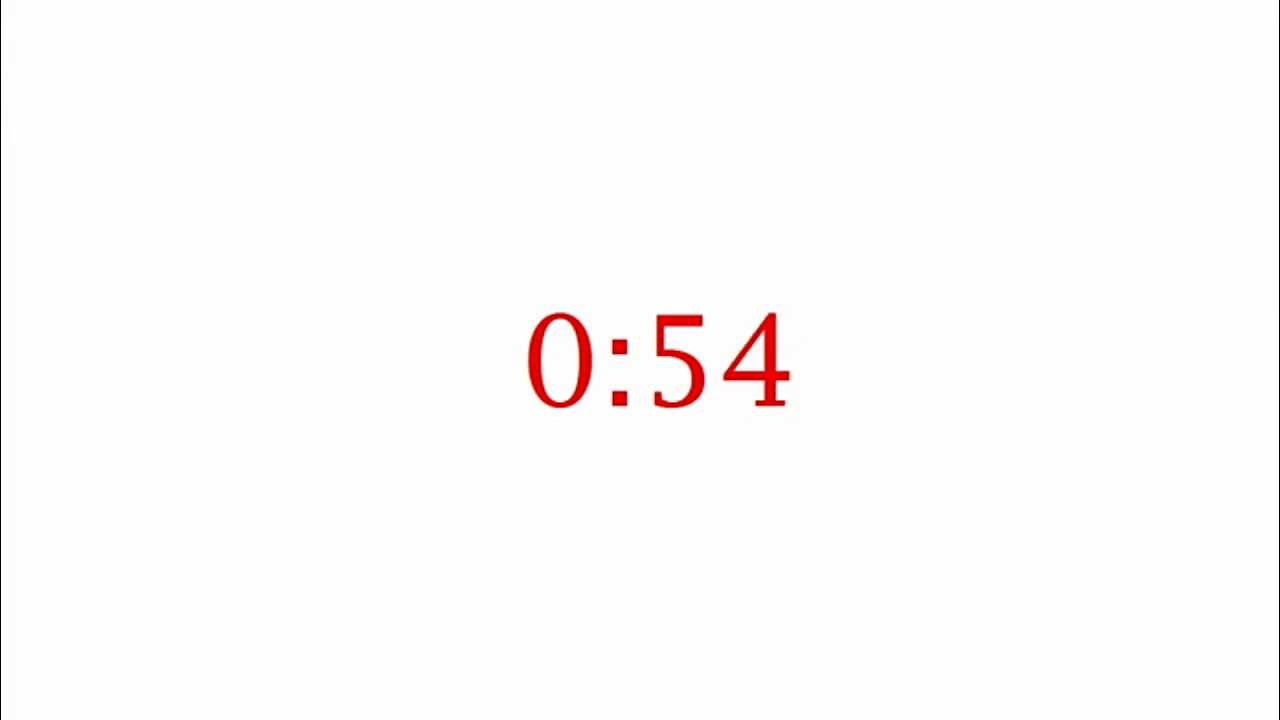
{"action": "key", "text": "Escape"}
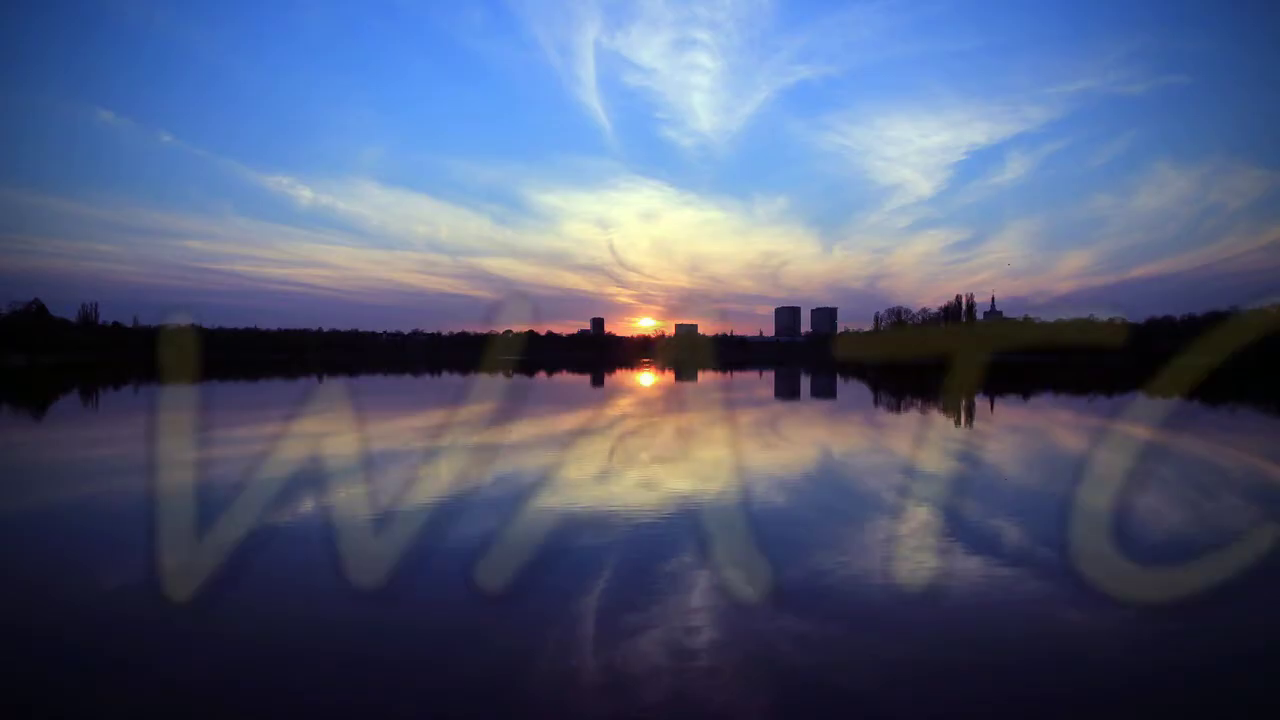